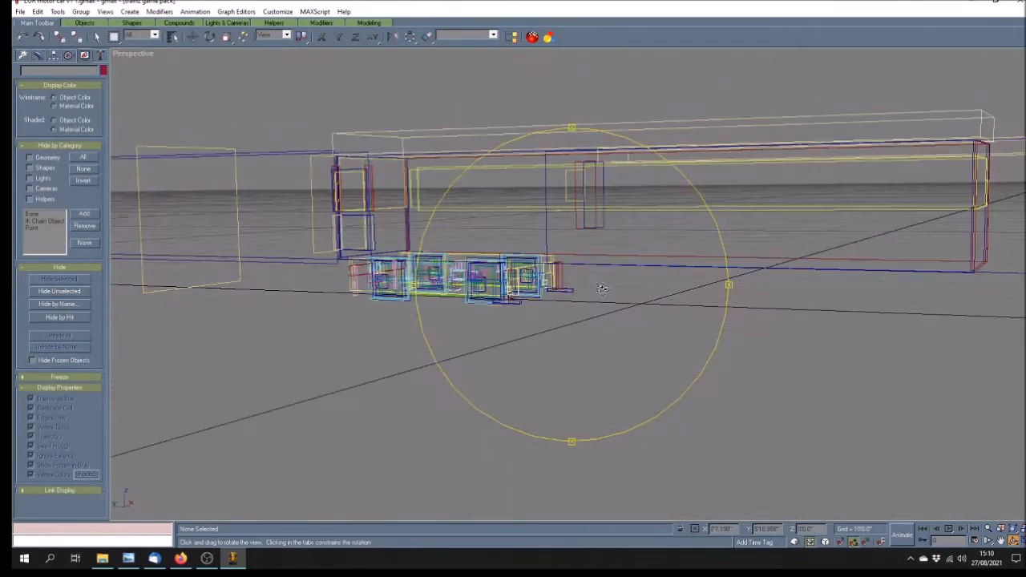
Examine the red and blue motor car model and its surrounding reference drawings from both ends.
left_click_drag(508, 341, 566, 336)
left_click_drag(611, 369, 642, 365)
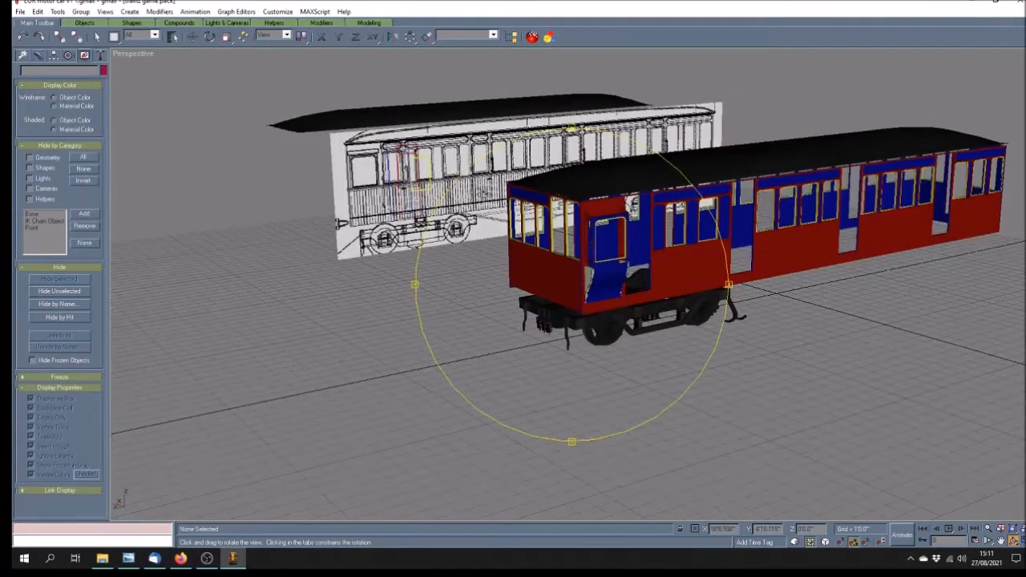
mouse_move(653, 293)
left_mouse_down()
mouse_move(556, 293)
mouse_move(693, 316)
mouse_move(702, 307)
mouse_move(623, 314)
mouse_move(598, 336)
mouse_move(641, 337)
mouse_move(624, 337)
left_mouse_up()
scroll(566, 290, "down", 2)
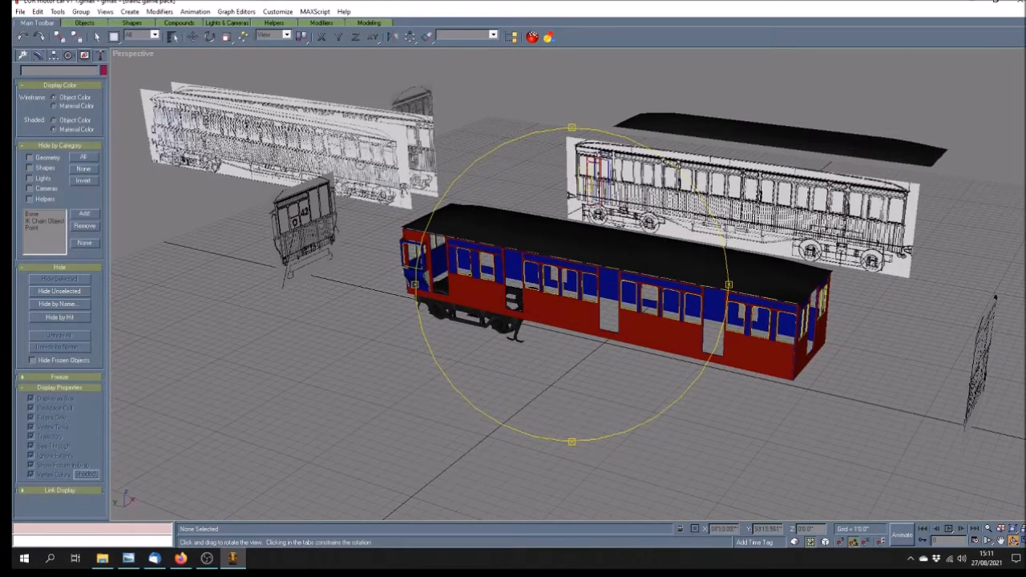
mouse_move(570, 301)
left_mouse_down()
mouse_move(553, 304)
mouse_move(609, 282)
mouse_move(599, 275)
left_mouse_up()
mouse_move(678, 313)
left_mouse_down()
mouse_move(715, 313)
mouse_move(580, 308)
mouse_move(597, 303)
mouse_move(559, 311)
mouse_move(571, 311)
left_mouse_up()
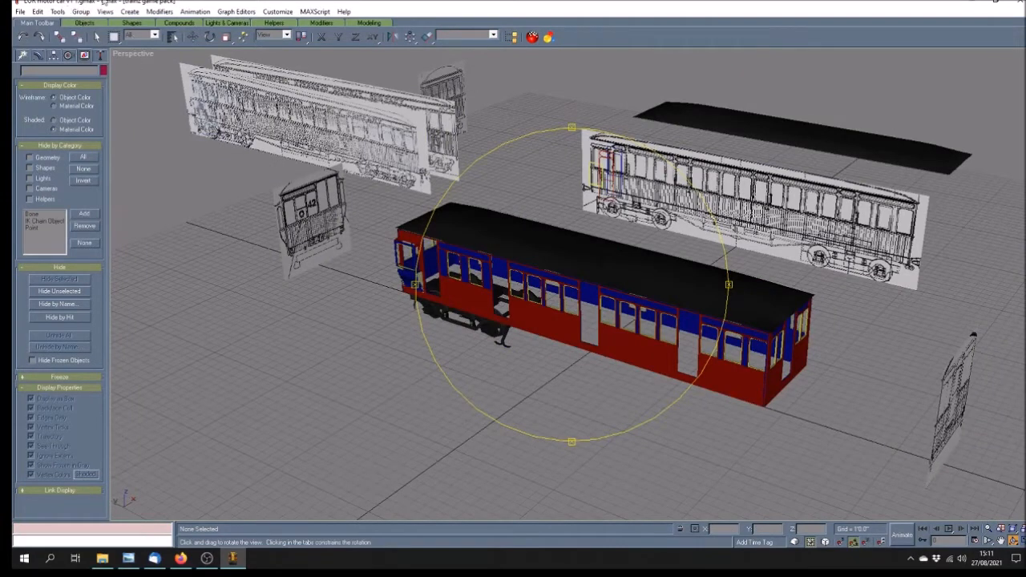
left_click_drag(479, 256, 520, 292)
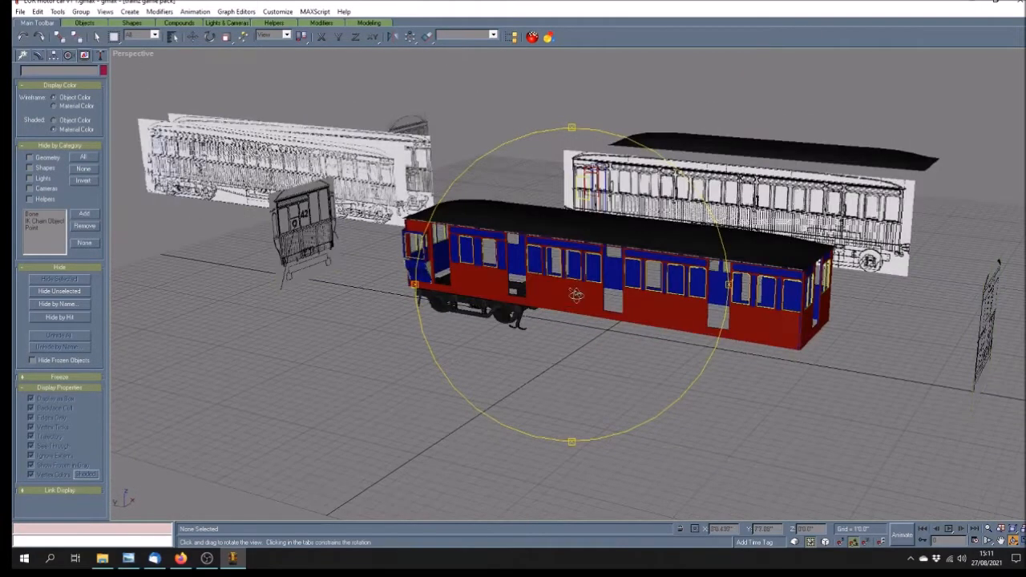
left_click_drag(591, 311, 589, 326)
left_click_drag(549, 298, 528, 298)
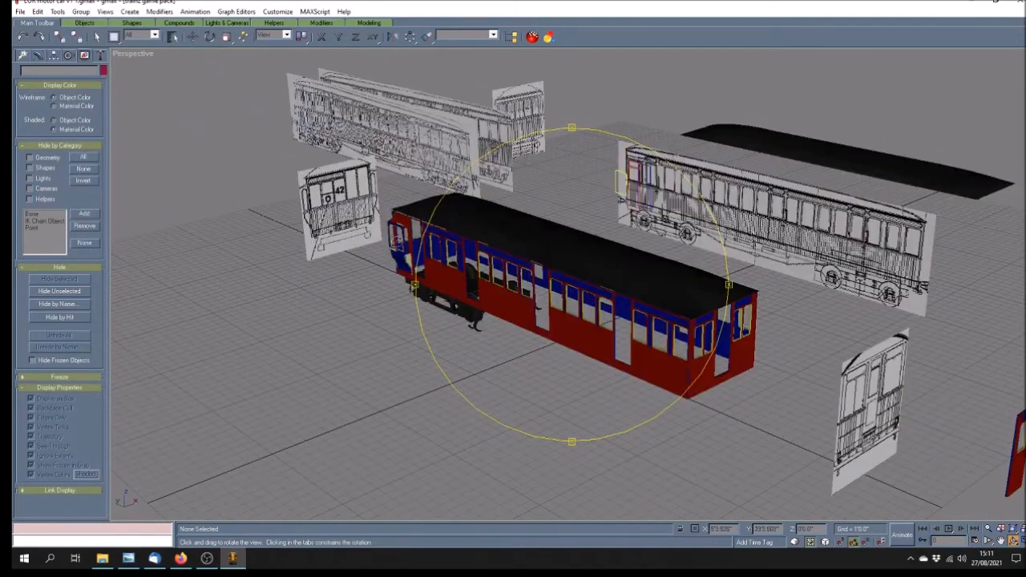
Examine the motor car's side openings, end walls, driver's cab and bogie up close from several angles.
left_click_drag(521, 355, 513, 336)
scroll(514, 336, "up", 3)
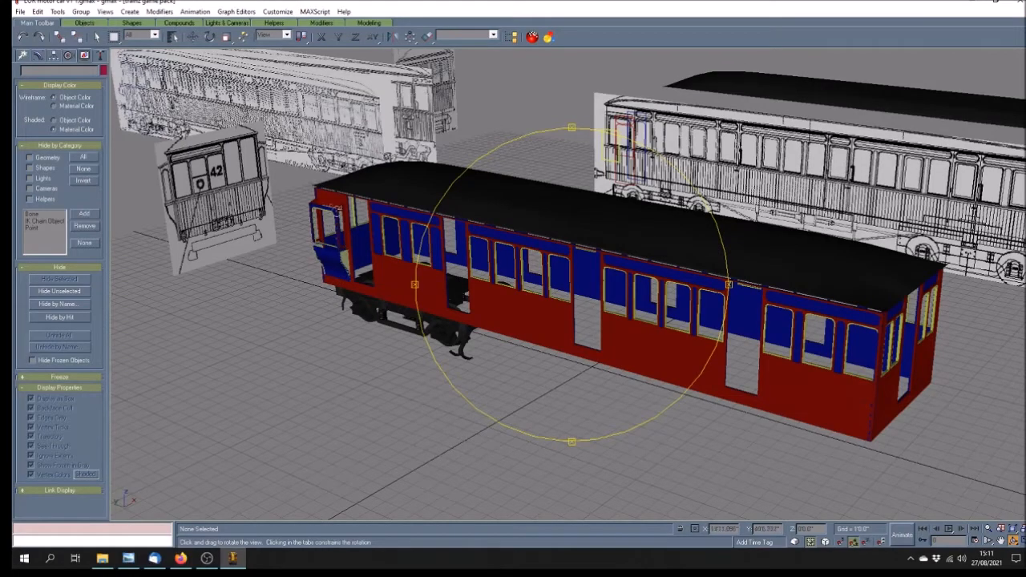
mouse_move(474, 314)
left_mouse_down()
mouse_move(570, 326)
mouse_move(427, 297)
mouse_move(401, 320)
mouse_move(421, 301)
mouse_move(450, 322)
left_mouse_up()
mouse_move(517, 313)
left_mouse_down()
mouse_move(448, 301)
mouse_move(485, 305)
left_mouse_up()
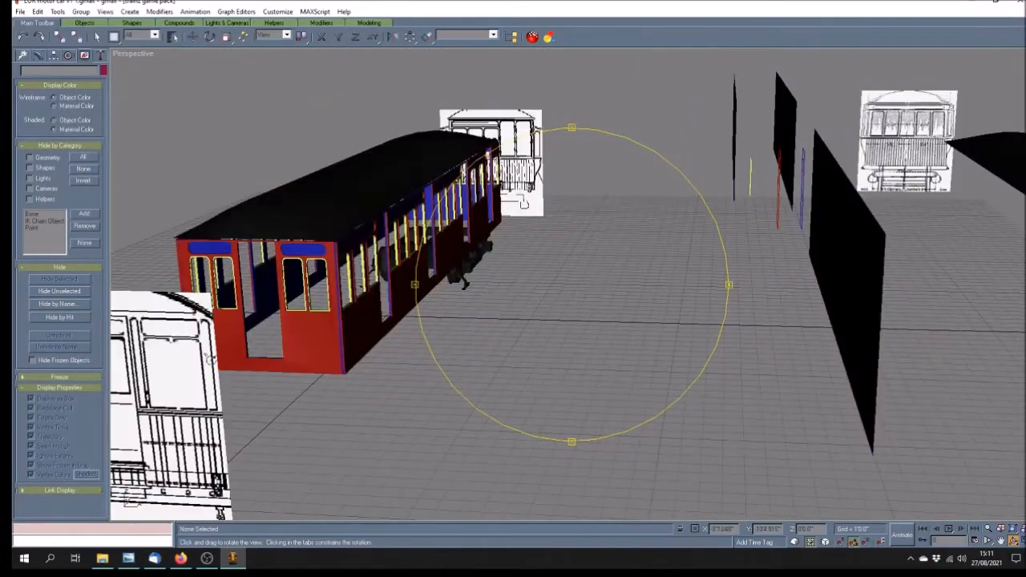
left_click_drag(571, 350, 724, 355)
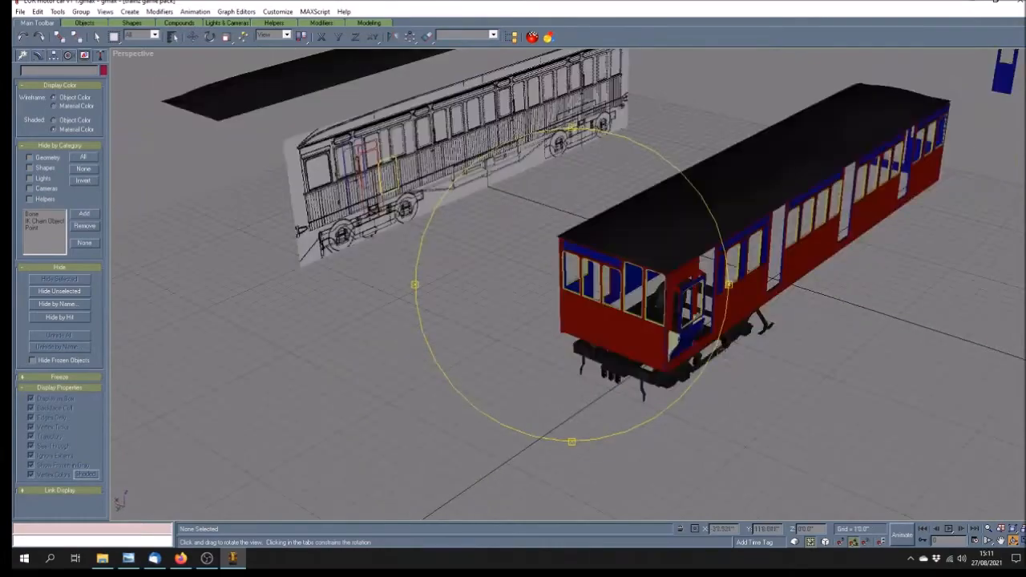
left_click_drag(667, 334, 675, 321)
mouse_move(597, 320)
left_mouse_down()
mouse_move(663, 327)
mouse_move(589, 308)
mouse_move(478, 318)
left_mouse_up()
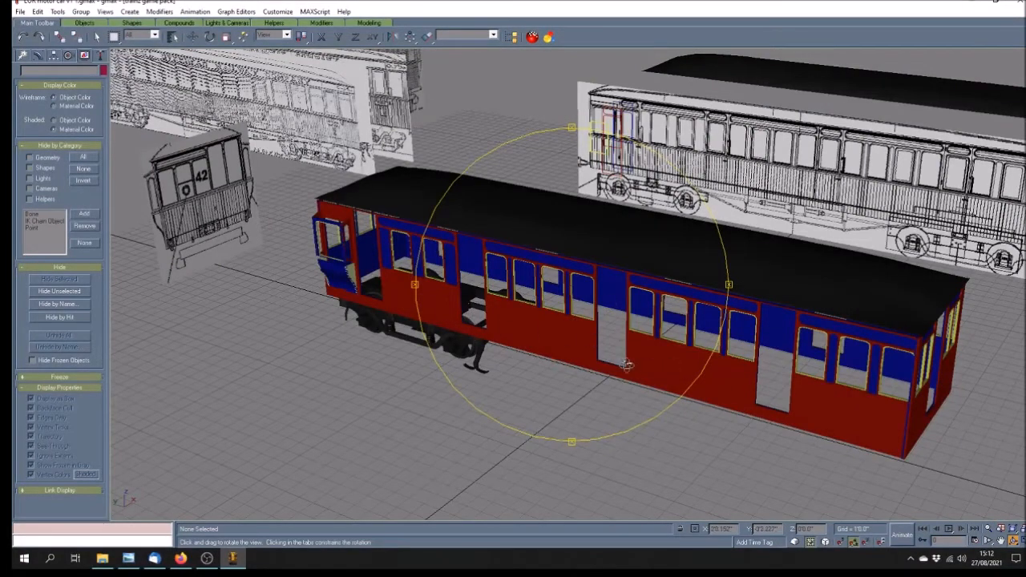
mouse_move(621, 371)
left_mouse_down()
mouse_move(582, 322)
mouse_move(533, 334)
mouse_move(537, 324)
left_mouse_up()
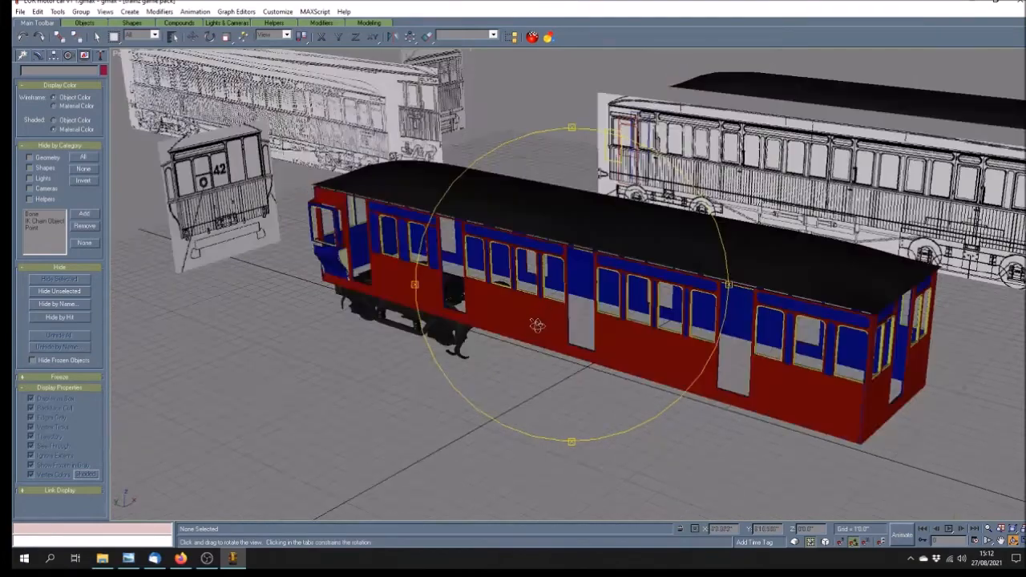
Open the file LOR motor car v1 3.gmax without saving the changes to the current scene.
left_click(20, 12)
left_click(28, 47)
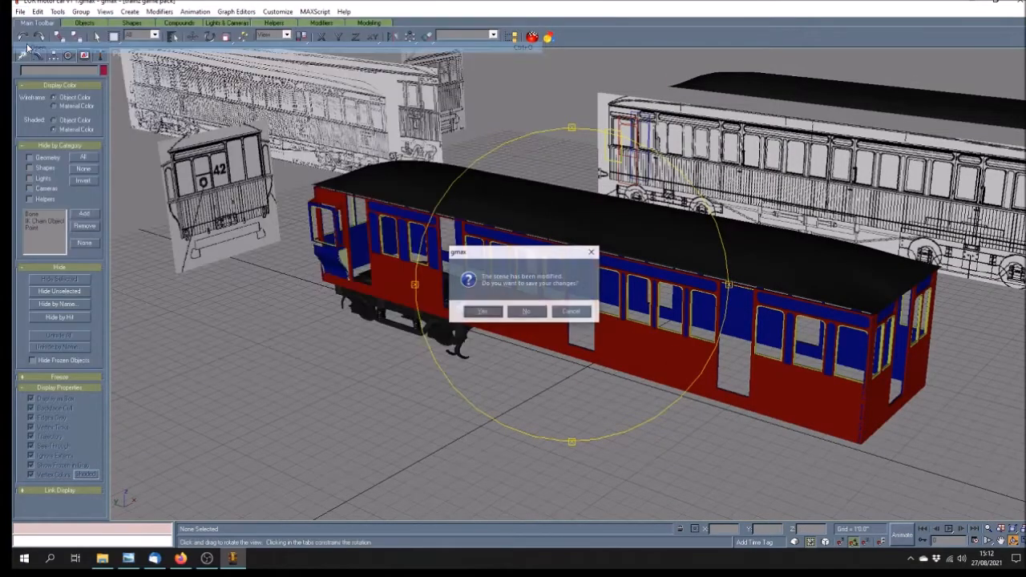
left_click(526, 312)
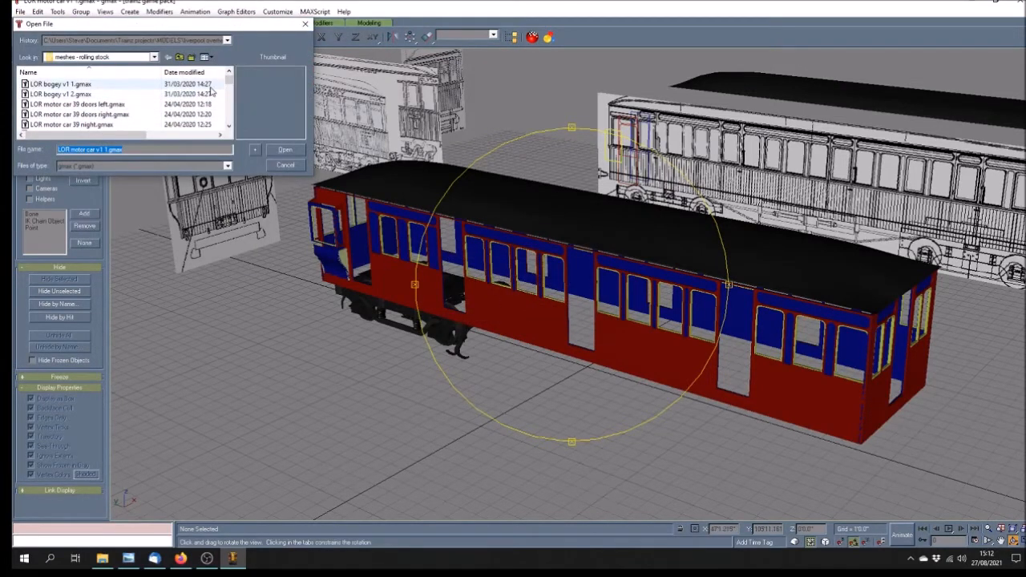
left_click_drag(229, 81, 225, 107)
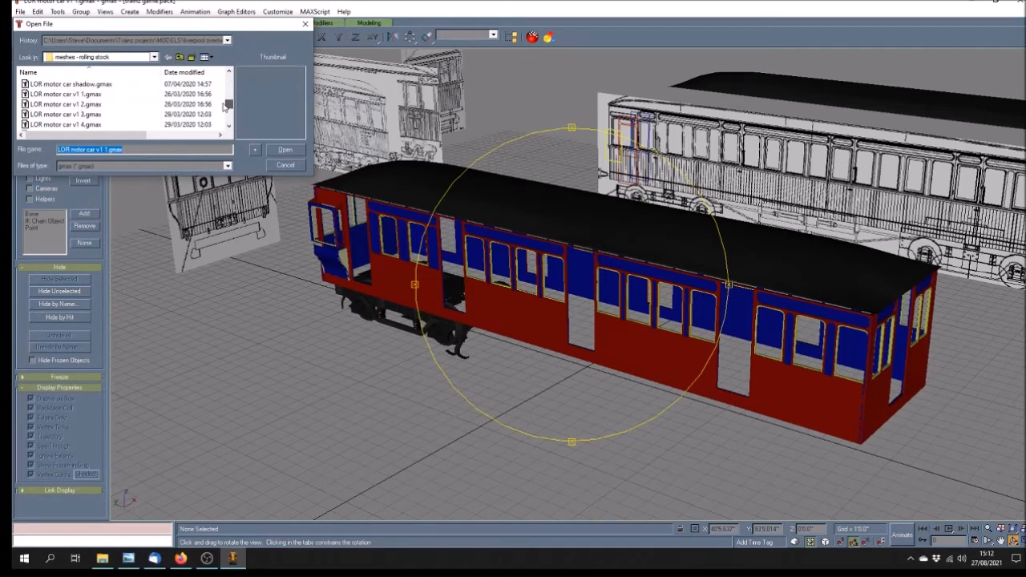
left_click(94, 114)
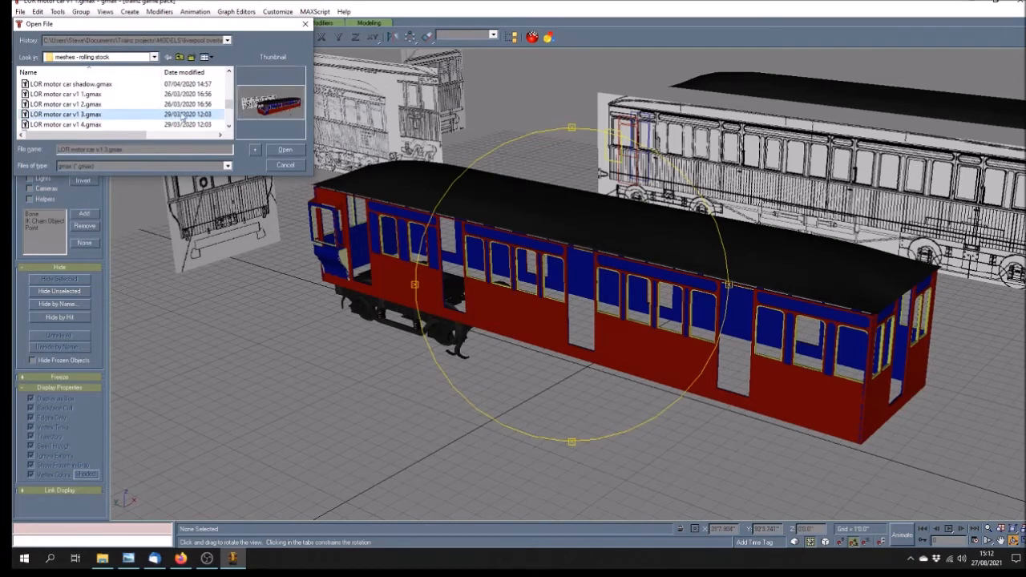
left_click(293, 151)
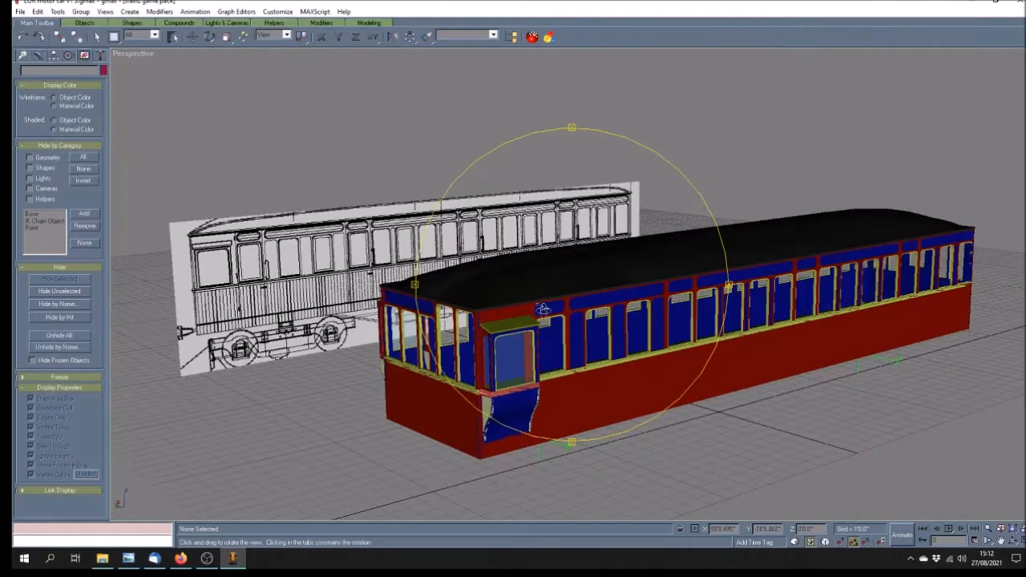
Examine the carriage body from several sides, first shaded and also with the Perspective view in Wireframe display.
mouse_move(645, 362)
left_mouse_down()
mouse_move(572, 367)
mouse_move(558, 353)
mouse_move(559, 380)
left_mouse_up()
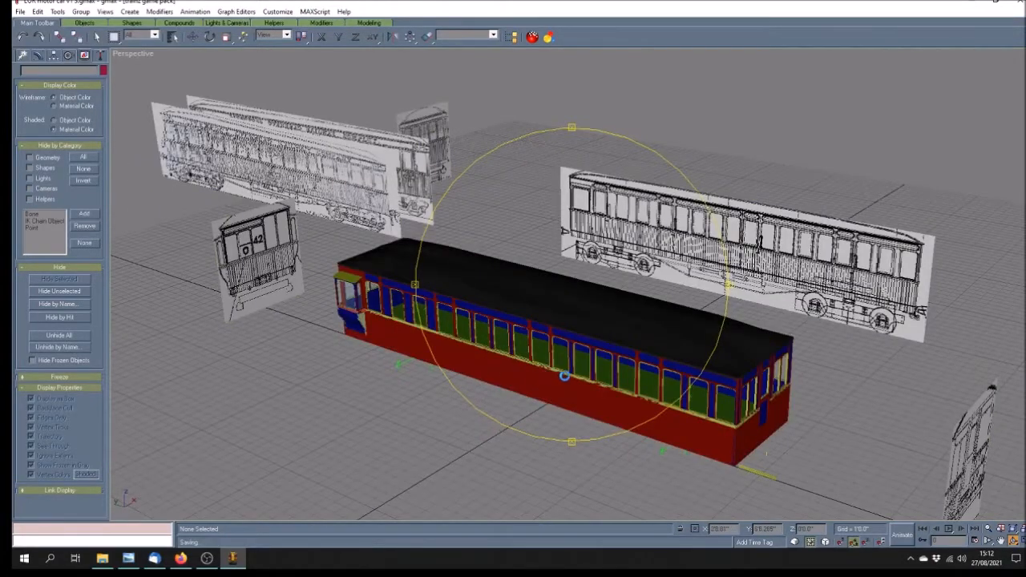
left_click_drag(595, 379, 597, 353)
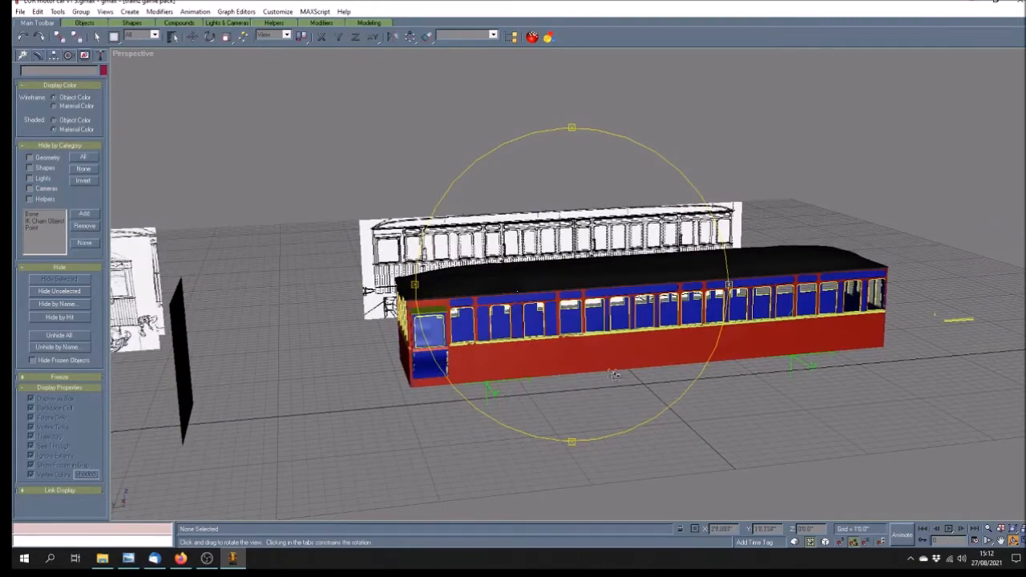
mouse_move(639, 377)
left_mouse_down()
mouse_move(565, 379)
mouse_move(542, 396)
mouse_move(477, 387)
left_mouse_up()
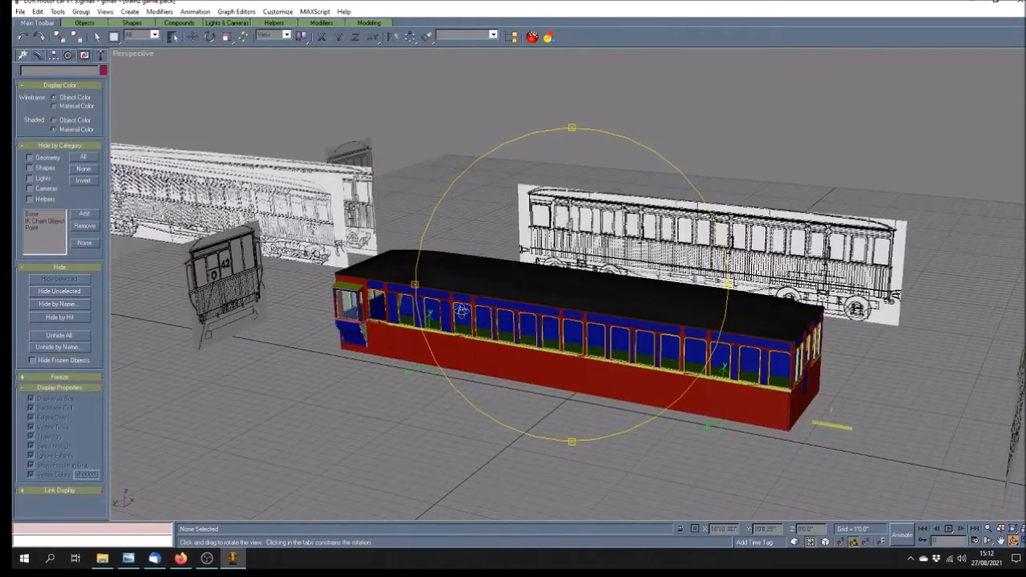
right_click(153, 56)
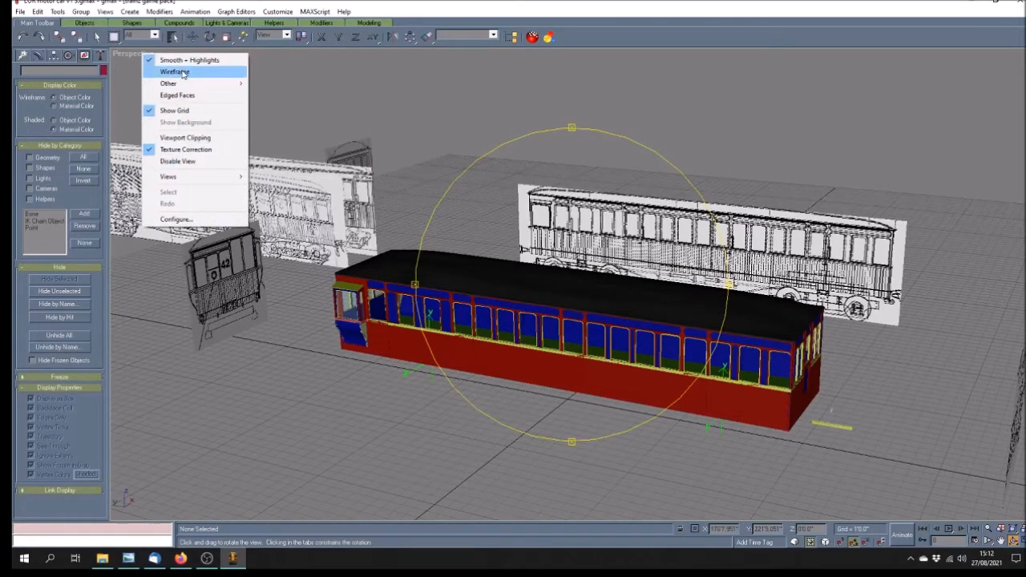
left_click(184, 73)
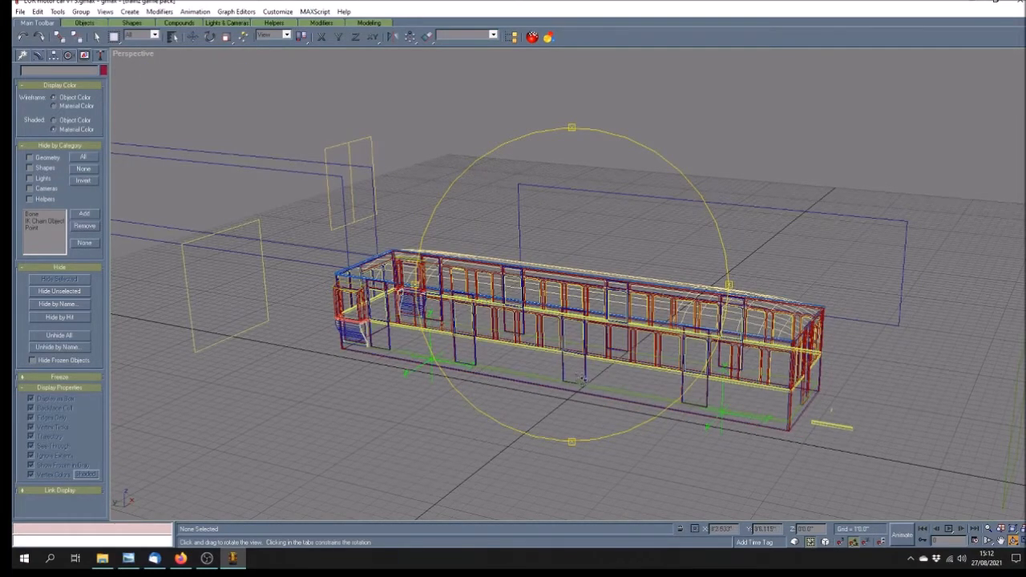
left_click_drag(586, 384, 586, 385)
left_click_drag(446, 335, 475, 356)
Return the Perspective view to Smooth + Highlights shading and examine the carriage's side, windows and roof.
right_click(130, 56)
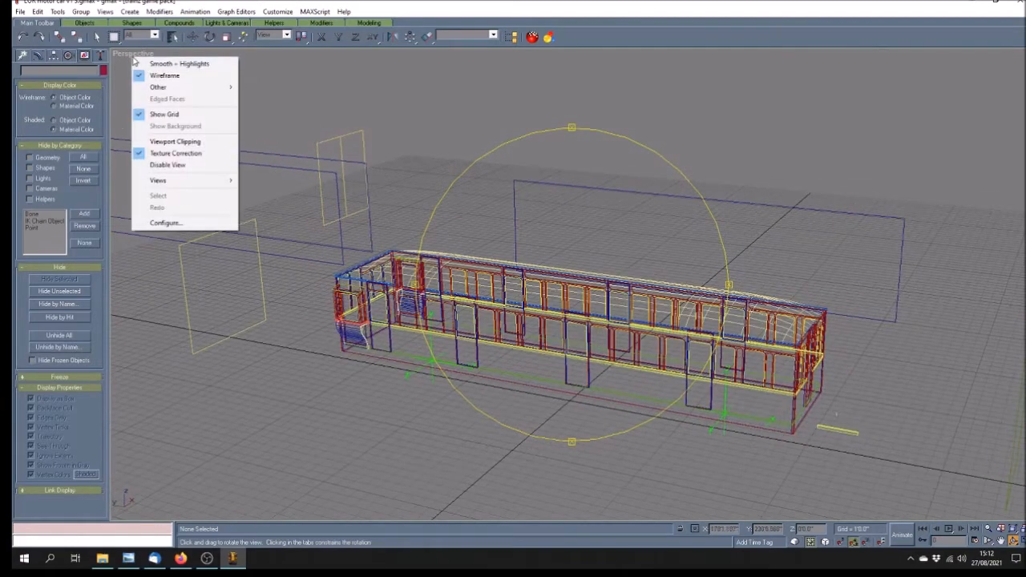
left_click(160, 66)
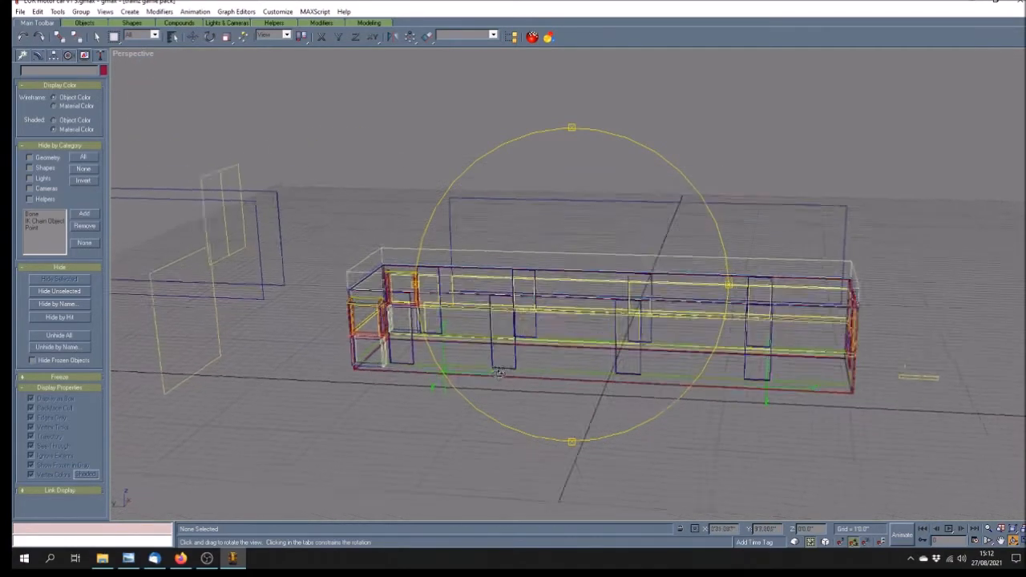
left_click_drag(498, 372, 587, 374)
left_click_drag(470, 380, 428, 365)
mouse_move(559, 375)
left_mouse_down()
mouse_move(550, 389)
mouse_move(465, 360)
mouse_move(516, 388)
left_mouse_up()
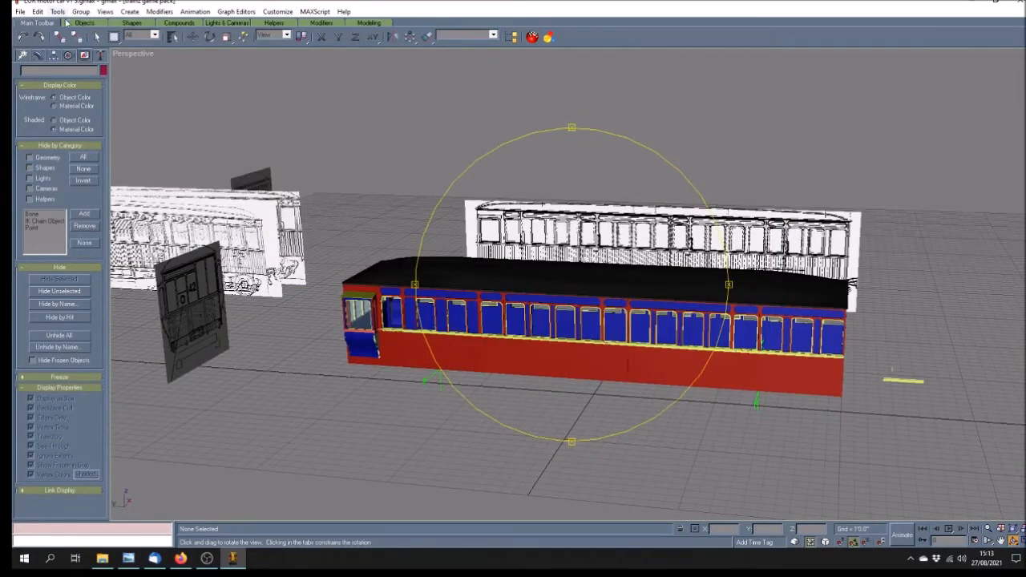
left_click_drag(577, 358, 513, 350)
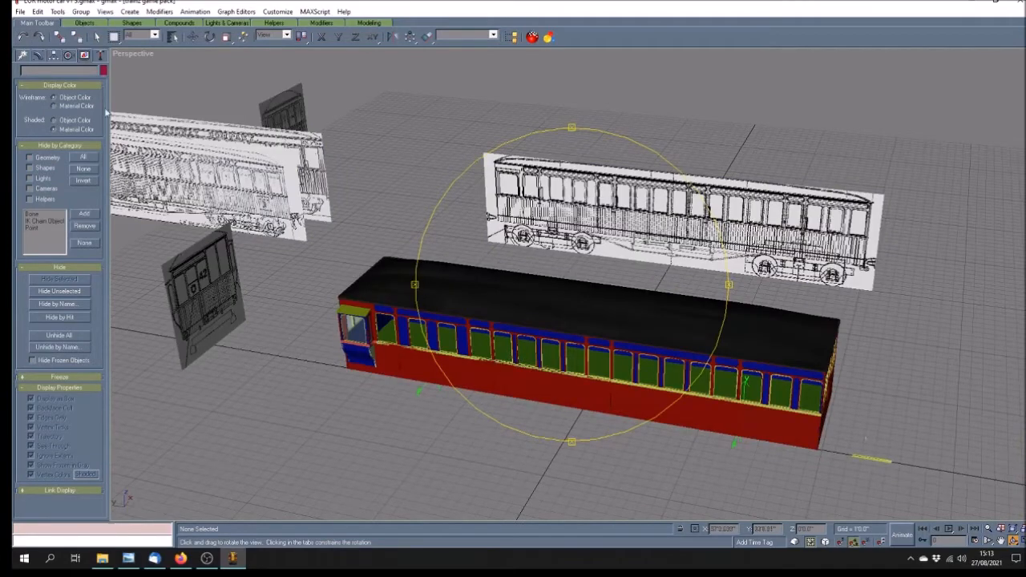
left_click_drag(505, 329, 525, 347)
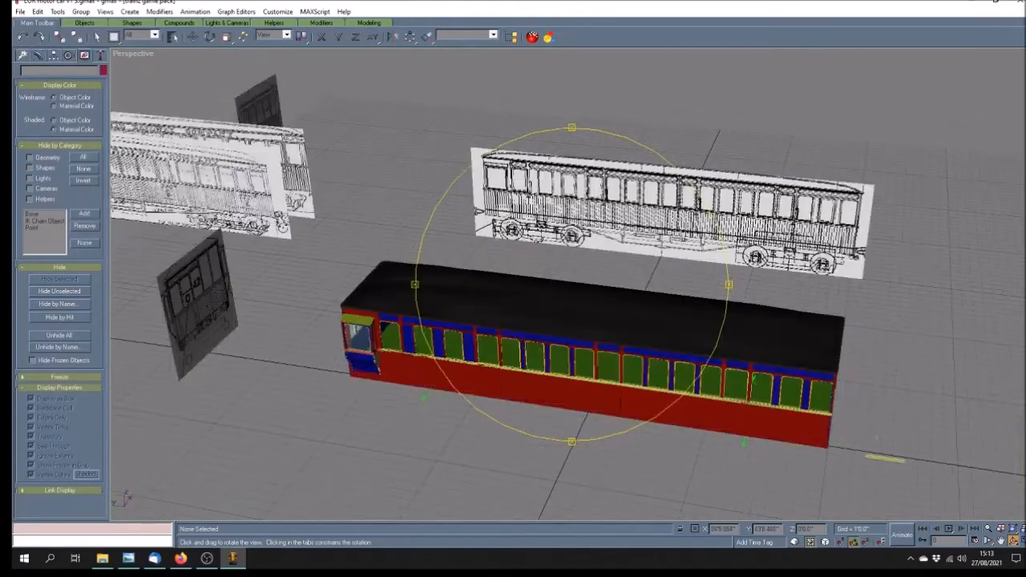
Open the file LOR motor car v2 1.gmax from the meshes - rolling stock folder.
left_click(20, 12)
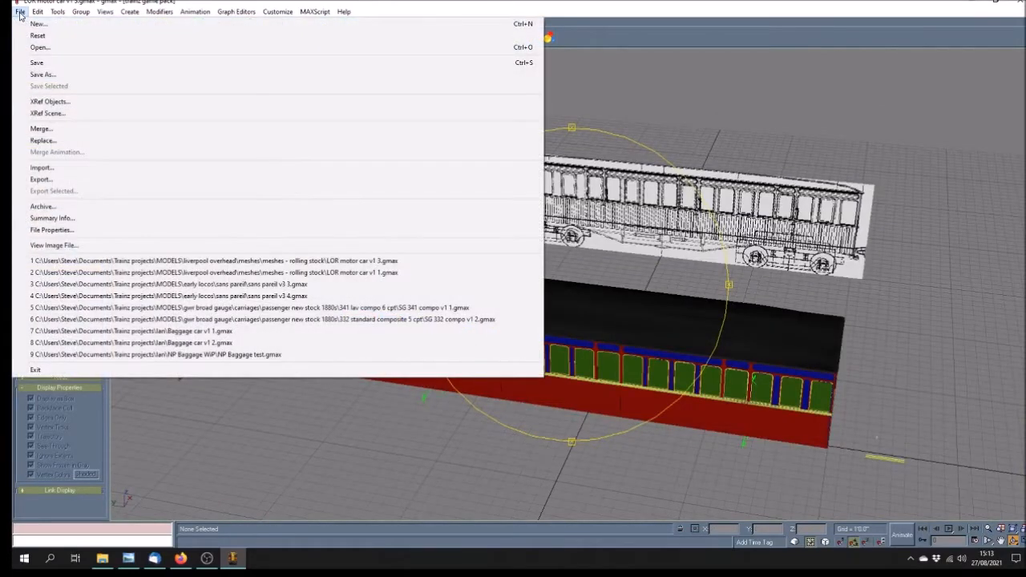
left_click(40, 46)
left_click_drag(230, 80, 230, 108)
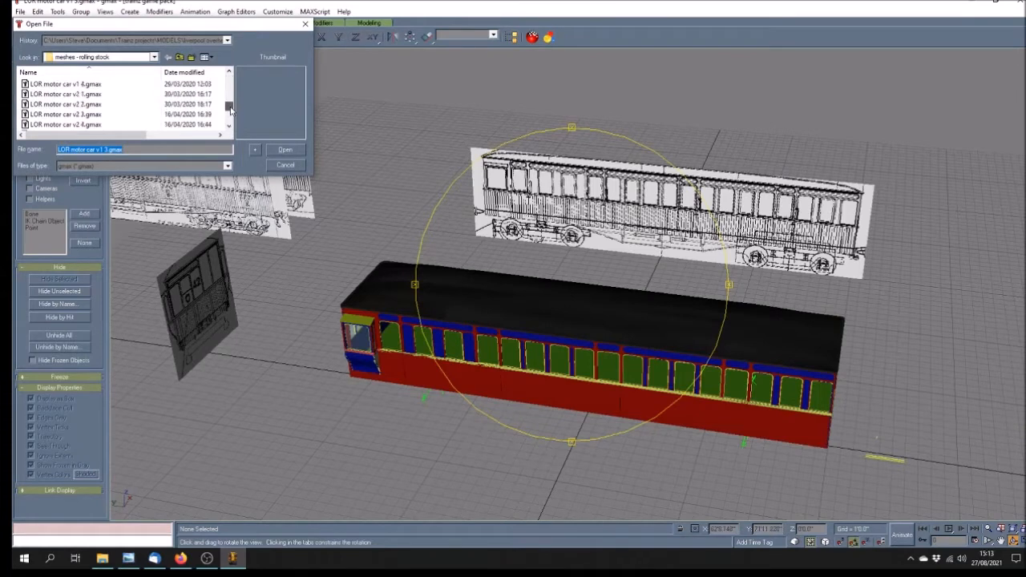
left_click(89, 94)
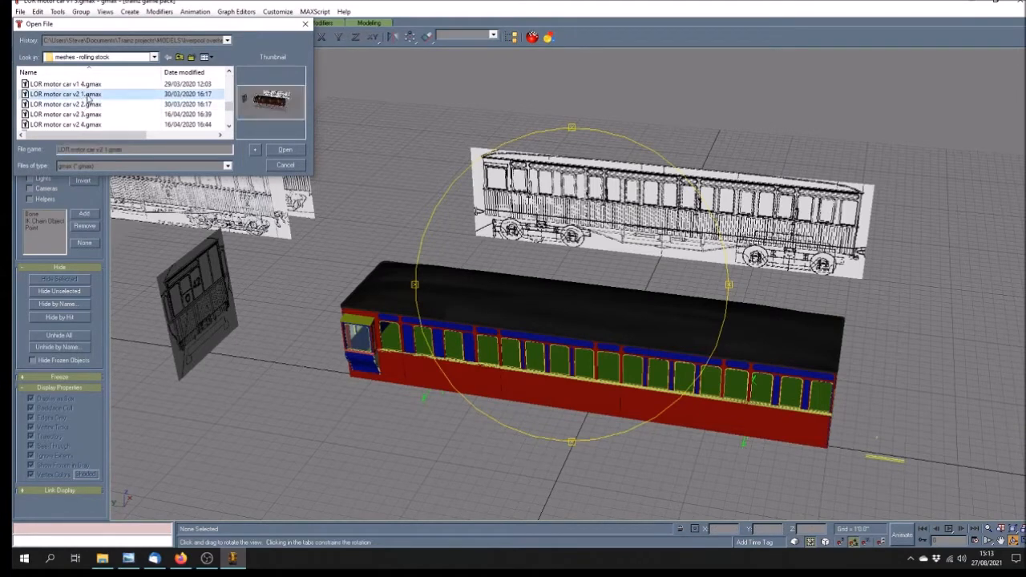
left_click(286, 151)
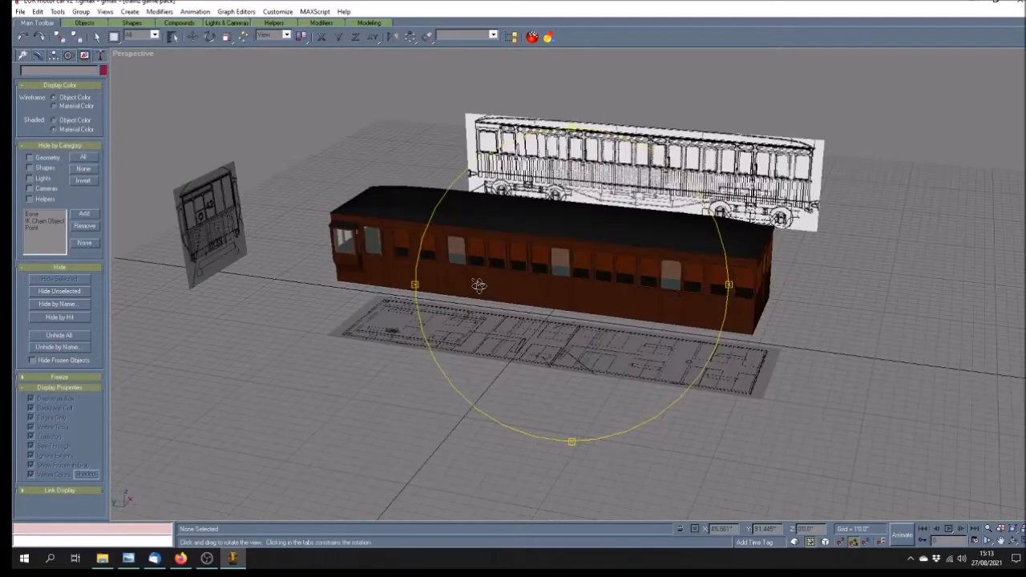
Examine the brown textured carriage, its windows and doors, and the floor plan drawing beside it from several angles.
left_click_drag(485, 286, 520, 311)
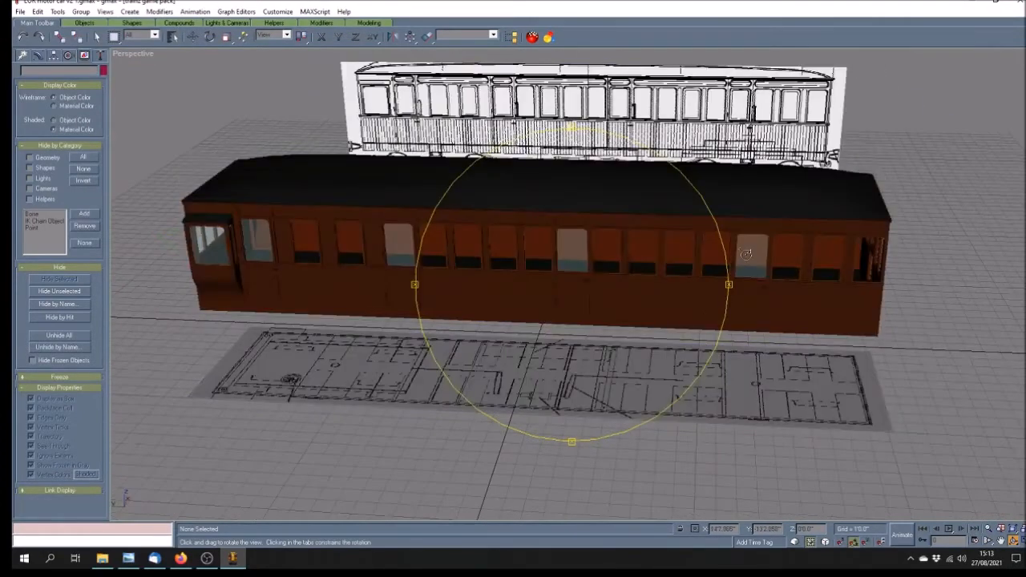
left_click_drag(470, 286, 431, 300)
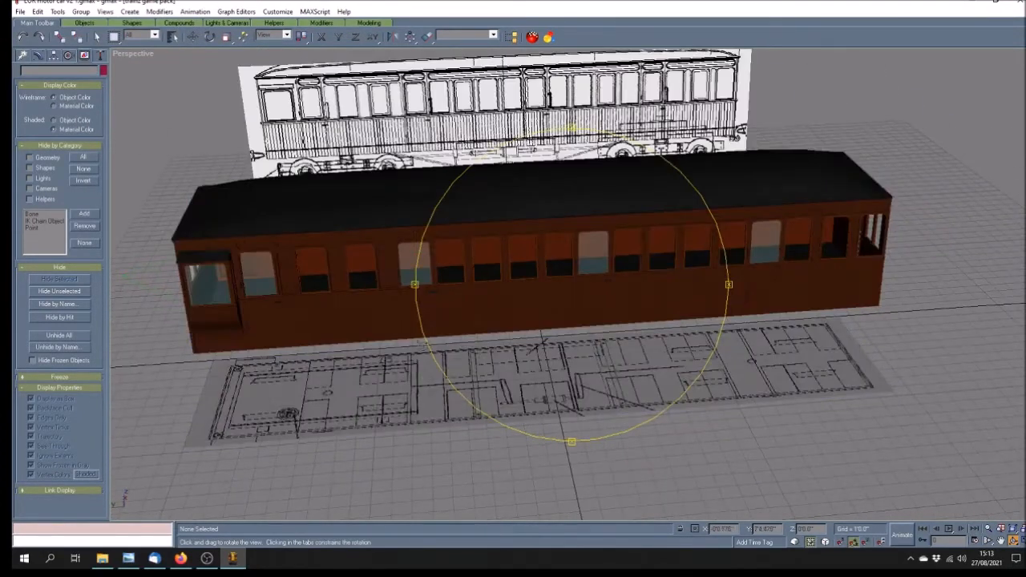
left_click_drag(426, 342, 433, 333)
scroll(442, 327, "up", 2)
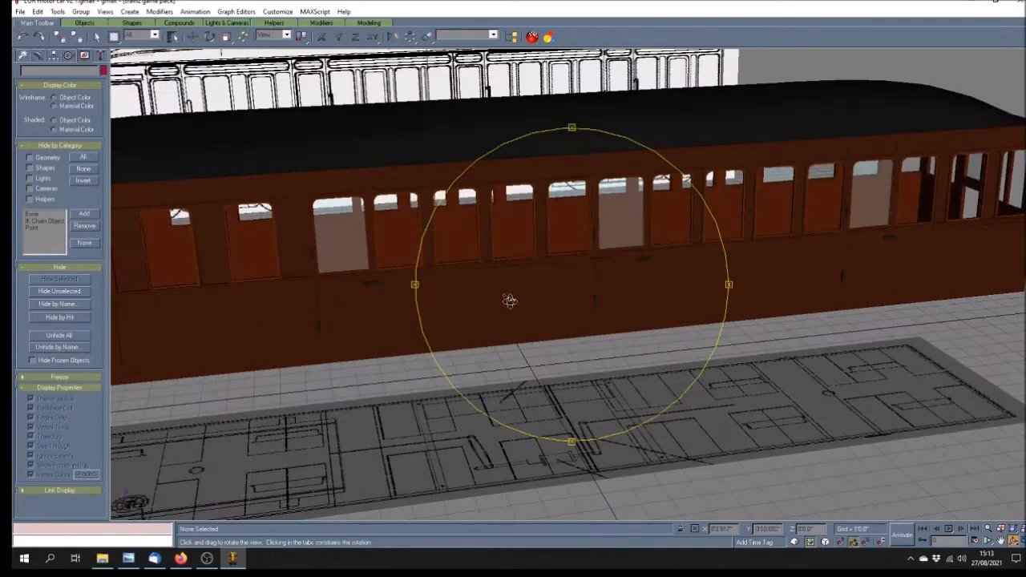
mouse_move(532, 323)
left_mouse_down()
mouse_move(526, 339)
mouse_move(485, 348)
mouse_move(457, 225)
left_mouse_up()
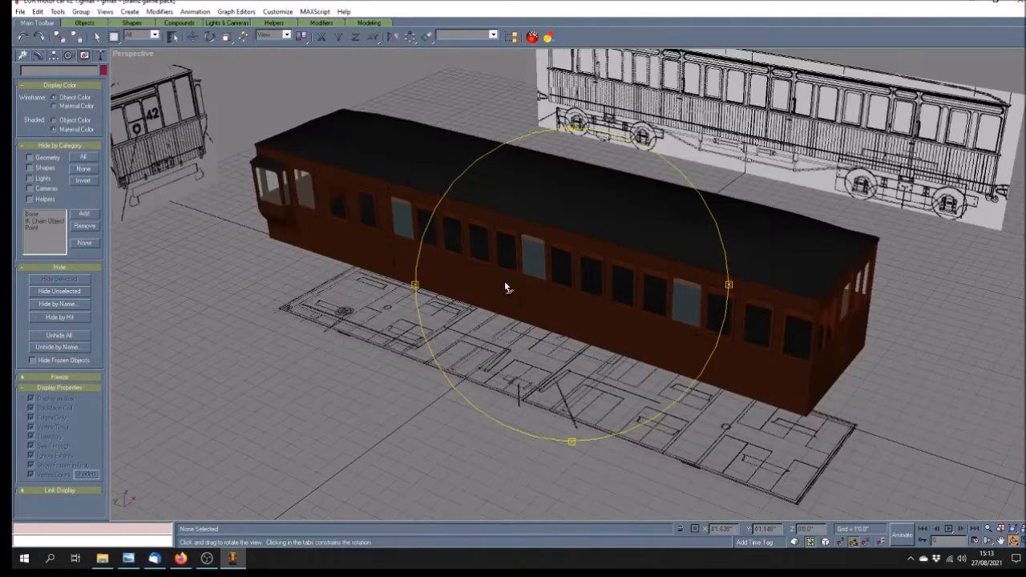
mouse_move(503, 281)
left_mouse_down()
mouse_move(513, 287)
mouse_move(488, 280)
left_mouse_up()
mouse_move(538, 323)
left_mouse_down()
mouse_move(625, 337)
mouse_move(588, 323)
mouse_move(593, 344)
mouse_move(534, 371)
mouse_move(606, 378)
mouse_move(440, 346)
mouse_move(403, 358)
mouse_move(441, 345)
left_mouse_up()
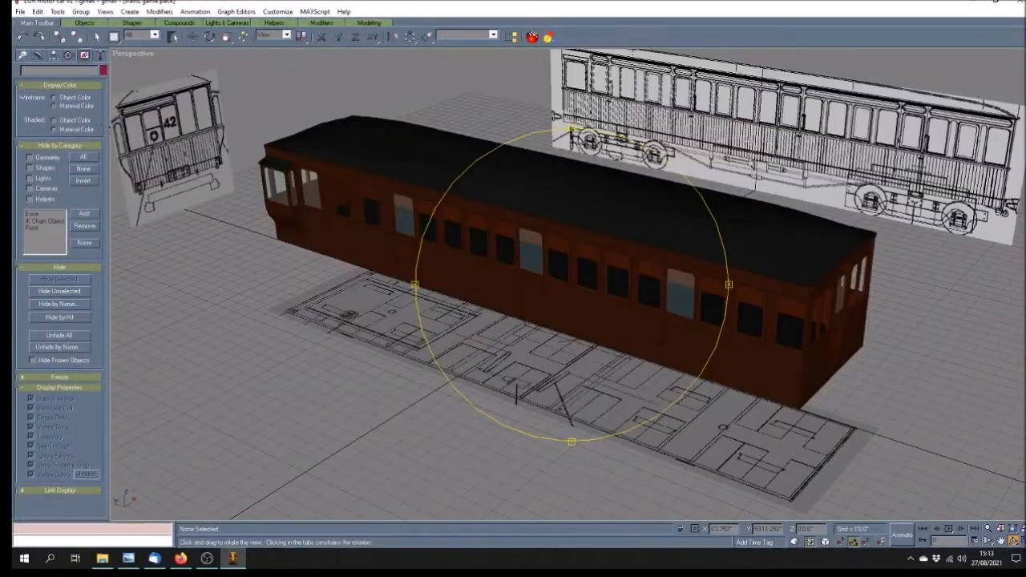
Open the file LOR motor car v2 3.gmax from the meshes - rolling stock folder.
left_click(21, 12)
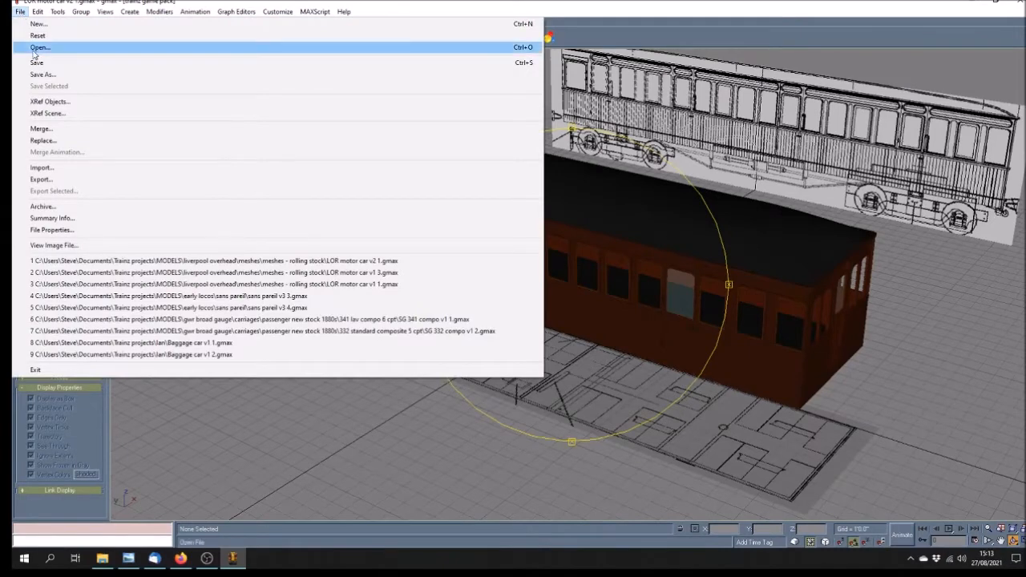
left_click(34, 48)
mouse_move(227, 83)
left_mouse_down()
mouse_move(231, 128)
mouse_move(232, 95)
left_mouse_up()
left_click(230, 72)
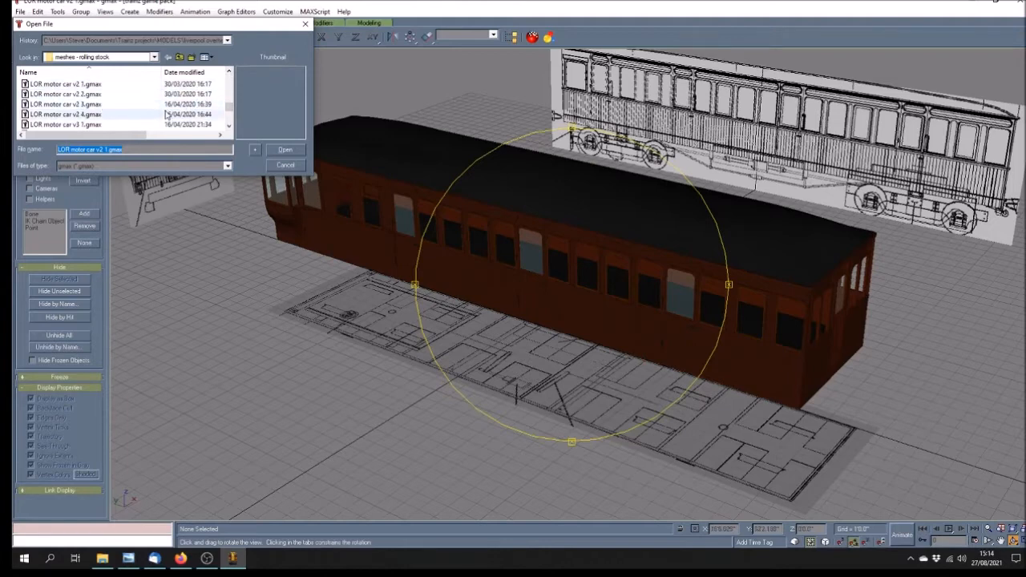
left_click(88, 104)
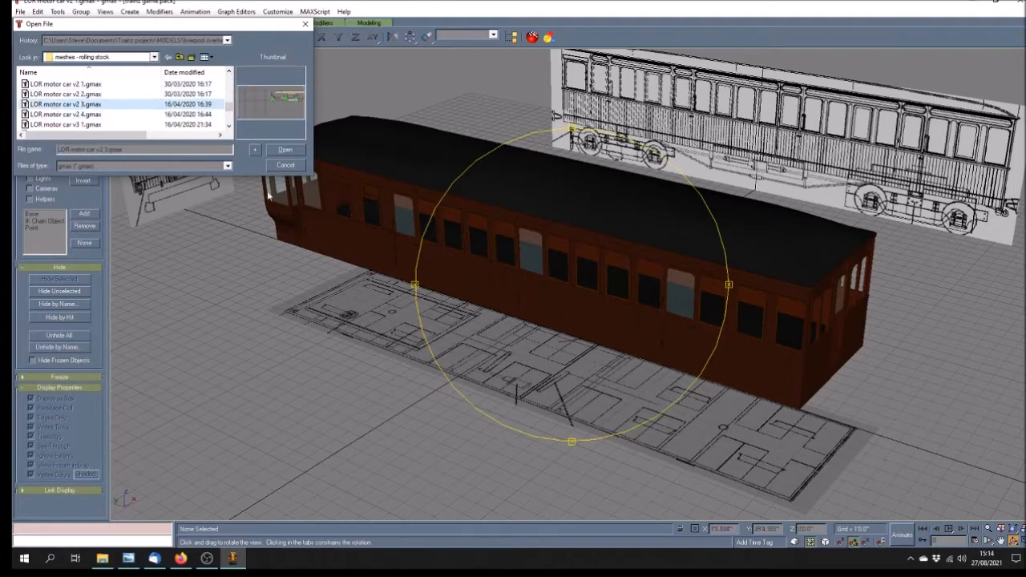
left_click(284, 152)
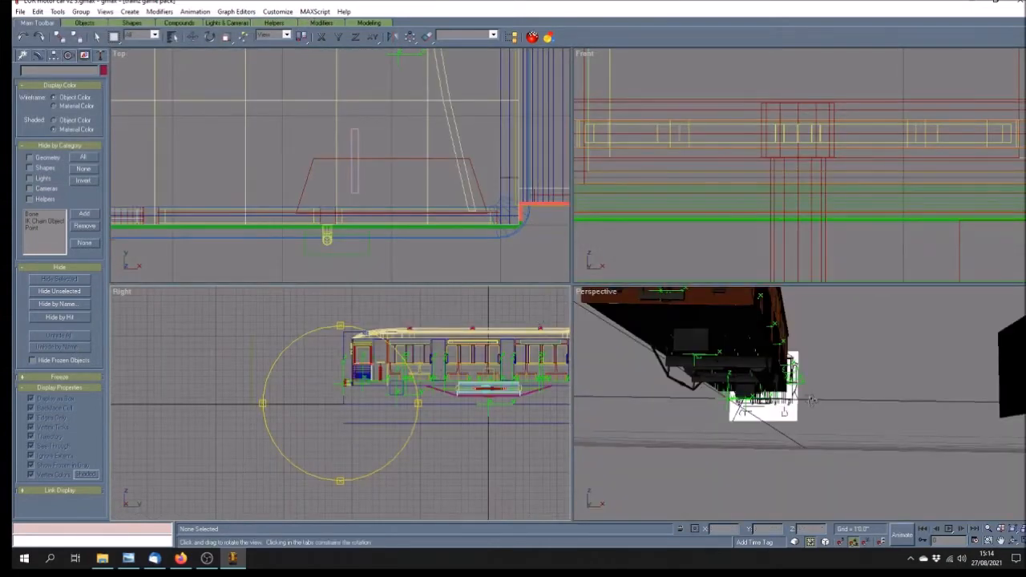
Maximise the Perspective view and examine the whole carriage, toggling between shaded and Wireframe display.
left_click(1000, 541)
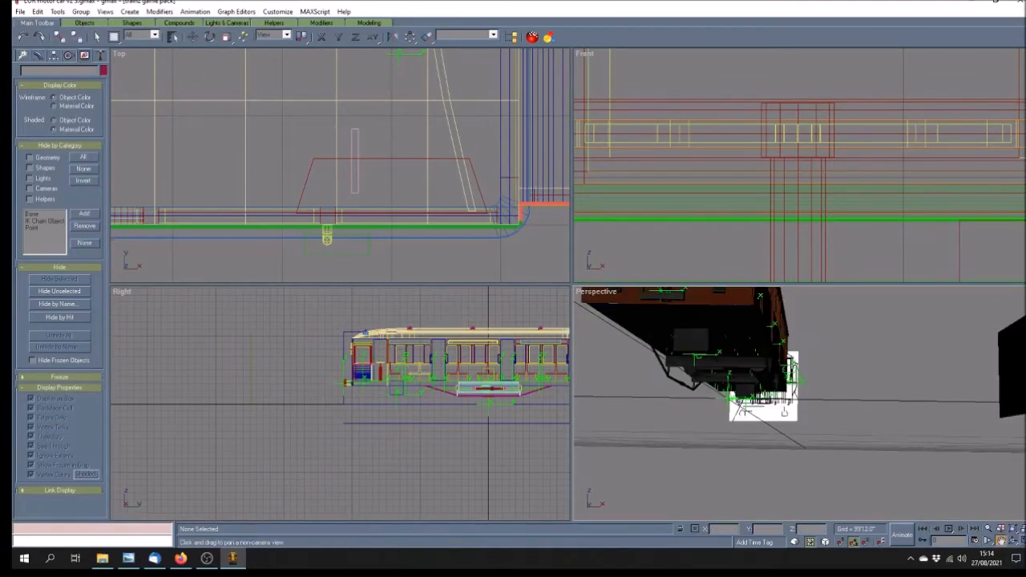
left_click(1020, 541)
left_click(1012, 541)
left_click_drag(455, 257, 545, 297)
key("F3")
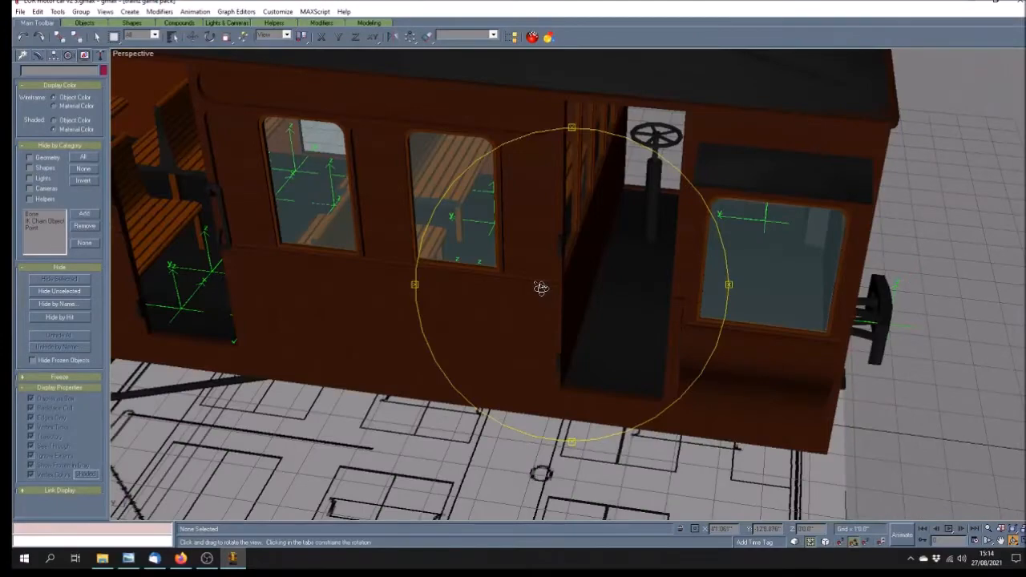
scroll(542, 295, "down", 6)
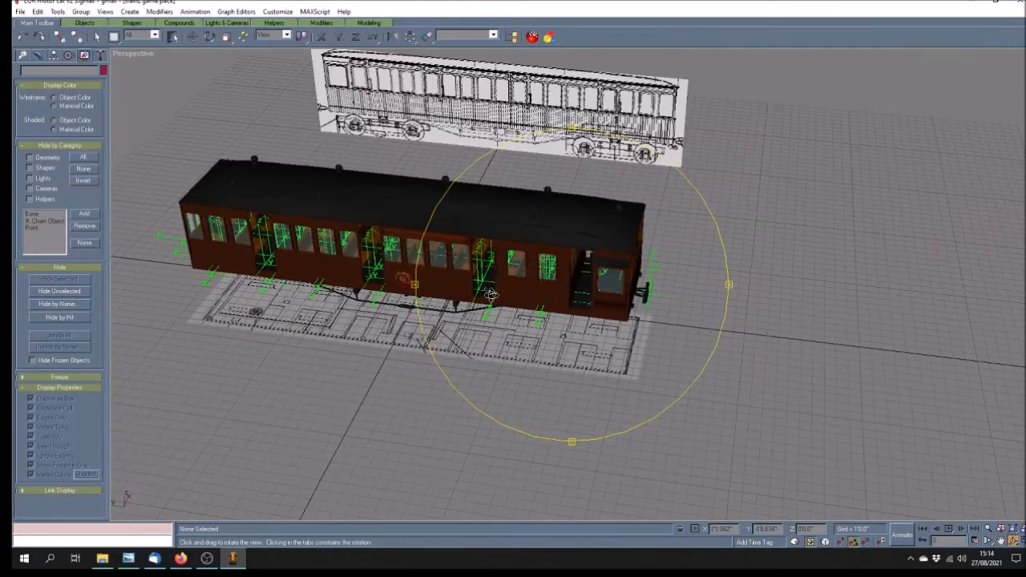
key("F3")
key("F3")
key("F3")
key("F3")
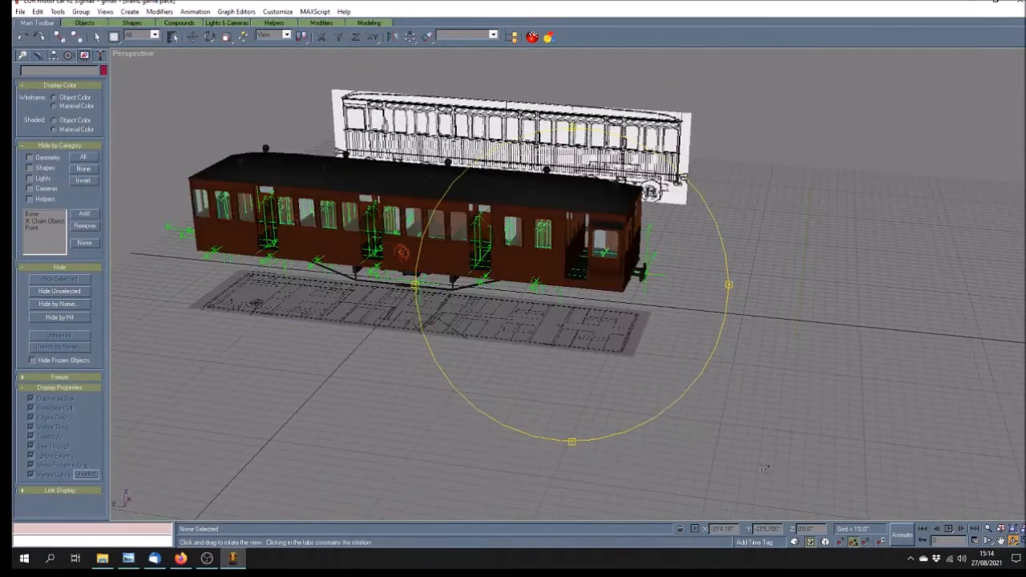
Examine the carriage's open doorways, windows, roof and underframe alongside the reference drawings.
left_click(1006, 540)
left_click_drag(405, 264, 581, 324)
scroll(581, 324, "up", 2)
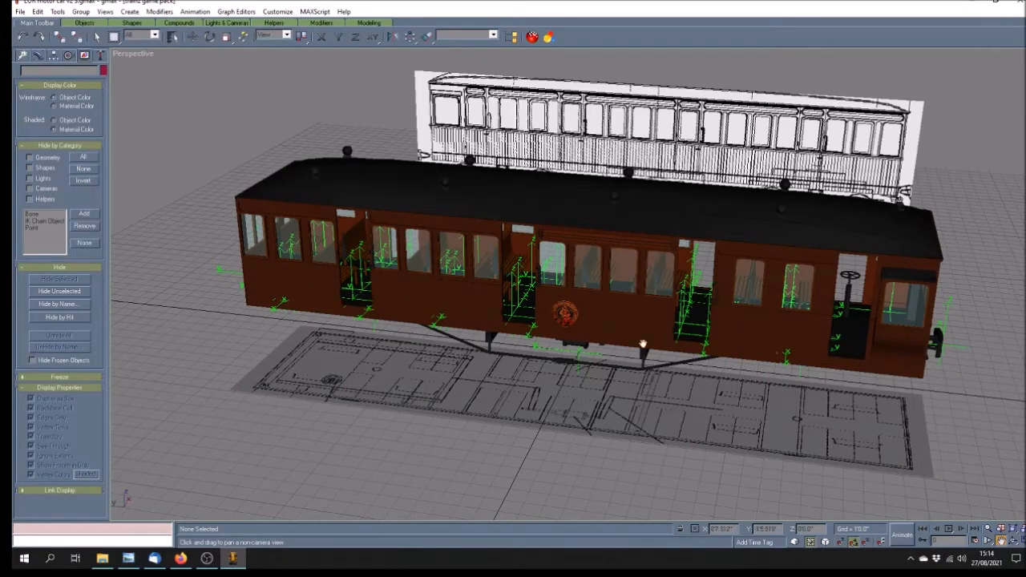
left_click_drag(769, 340, 666, 338)
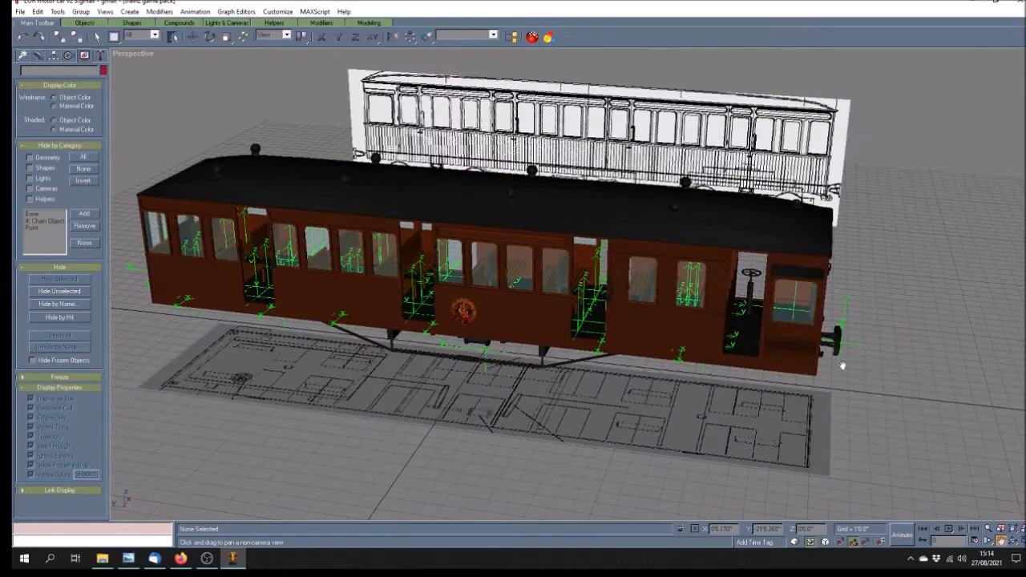
mouse_move(390, 322)
left_mouse_down()
mouse_move(426, 293)
mouse_move(522, 336)
mouse_move(425, 297)
mouse_move(495, 319)
left_mouse_up()
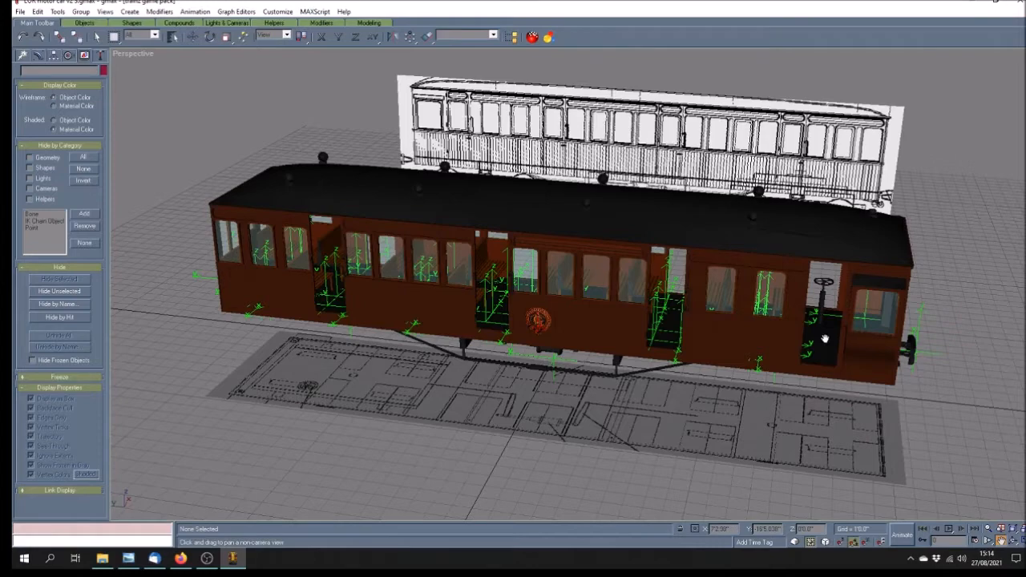
left_click_drag(825, 339, 830, 331)
mouse_move(455, 294)
left_mouse_down()
mouse_move(490, 318)
mouse_move(469, 308)
left_mouse_up()
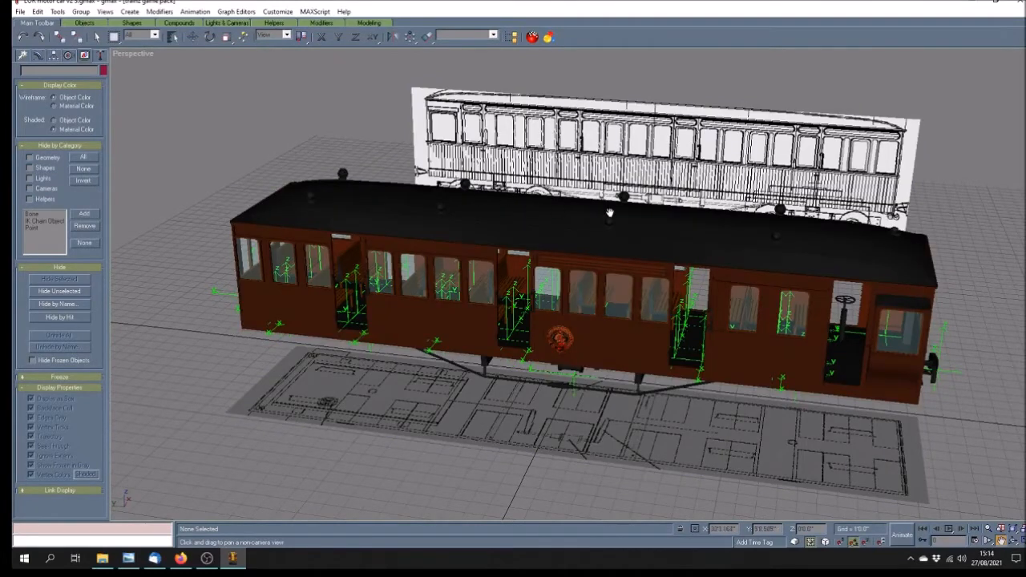
scroll(710, 237, "down", 3)
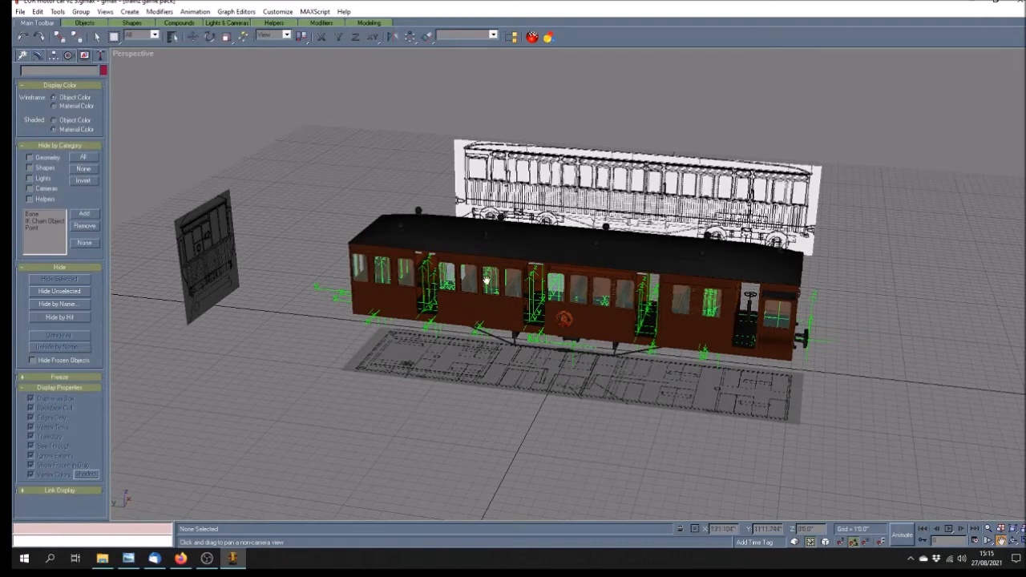
Reopen the recent file LOR motor car v2 1.gmax.
left_click(20, 11)
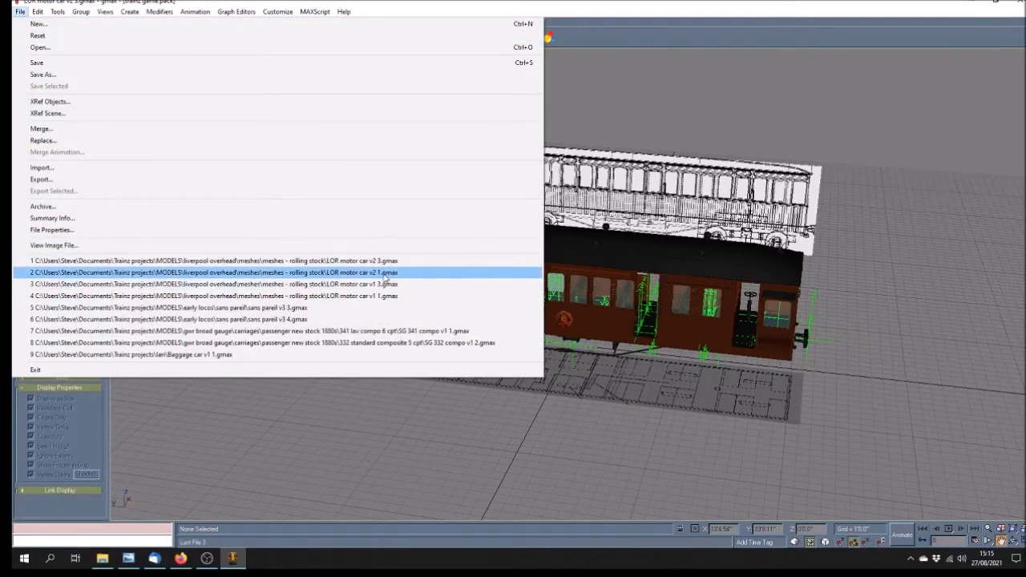
left_click(386, 275)
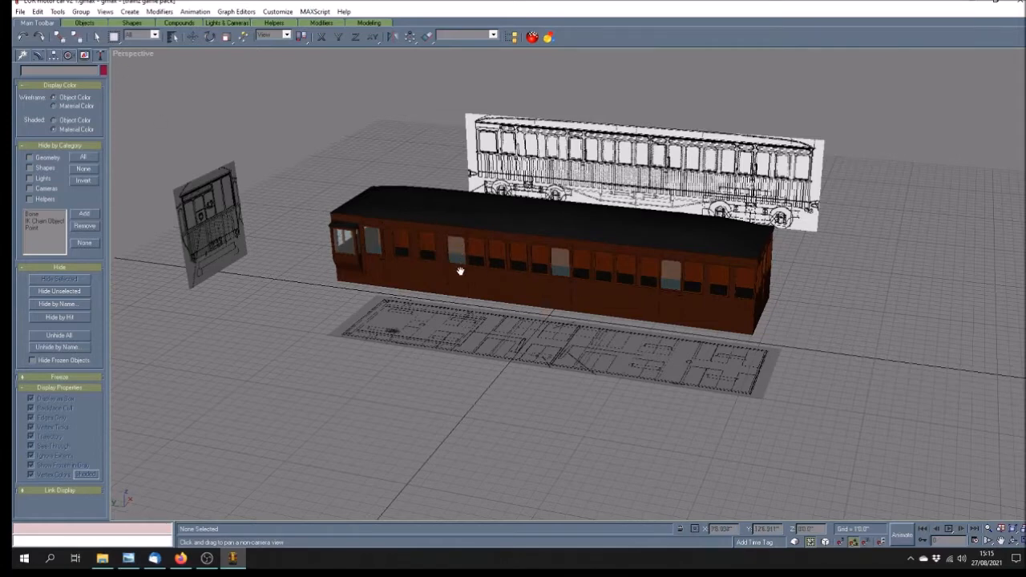
Open the file LOR motor car doors.gmax from the meshes - rolling stock folder.
left_click(20, 12)
left_click(32, 47)
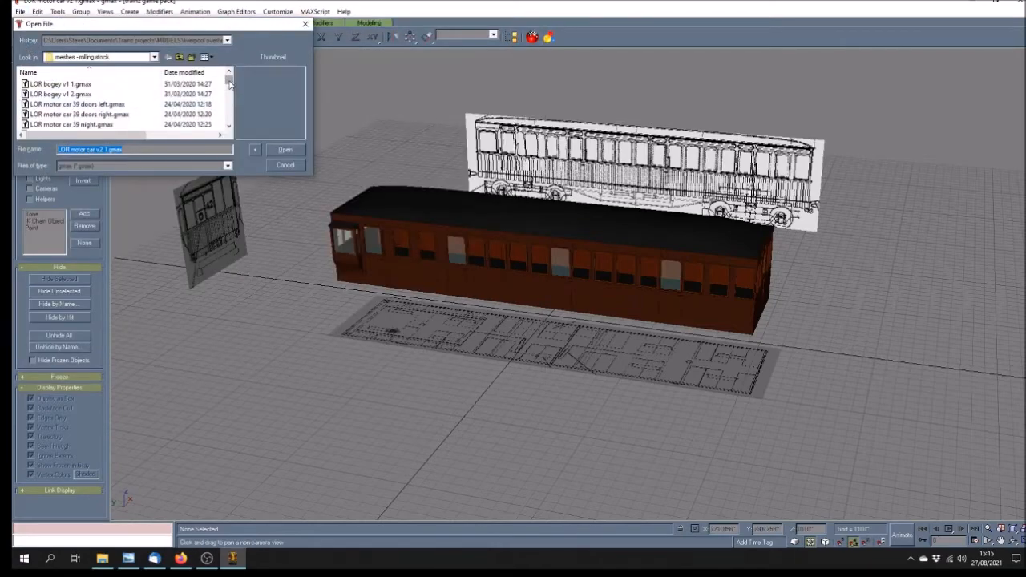
left_click_drag(229, 84, 229, 97)
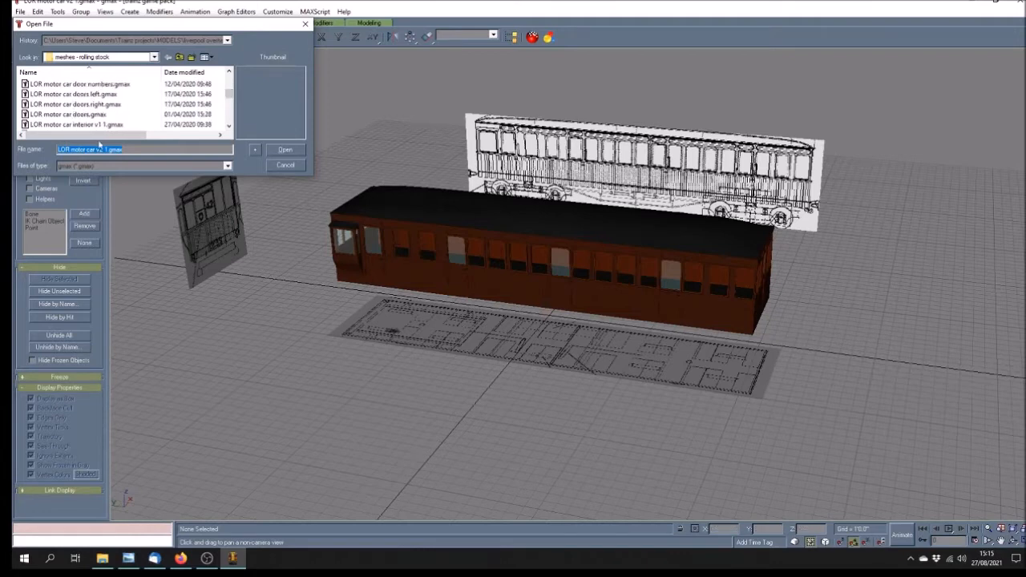
left_click(81, 115)
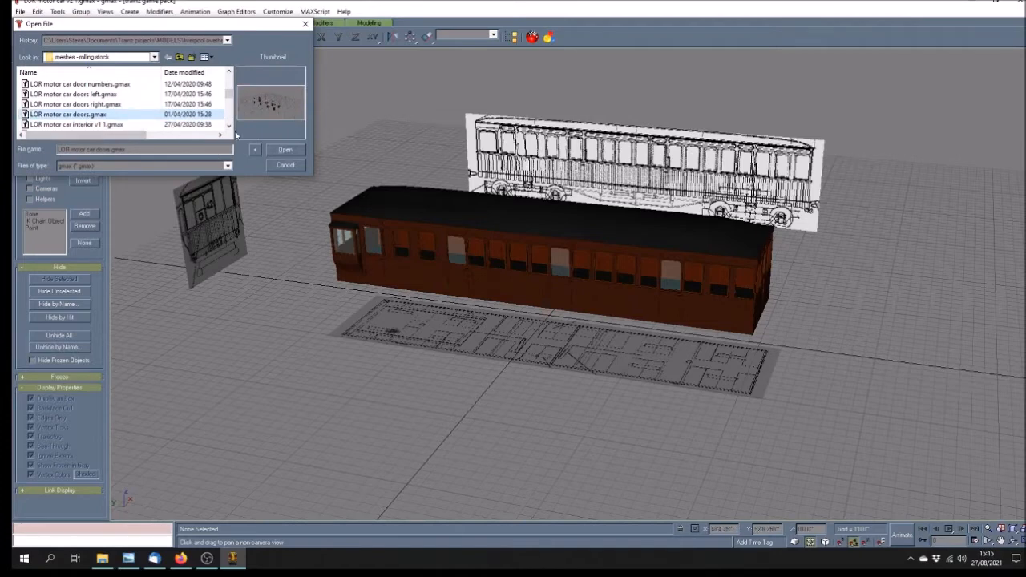
left_click(286, 150)
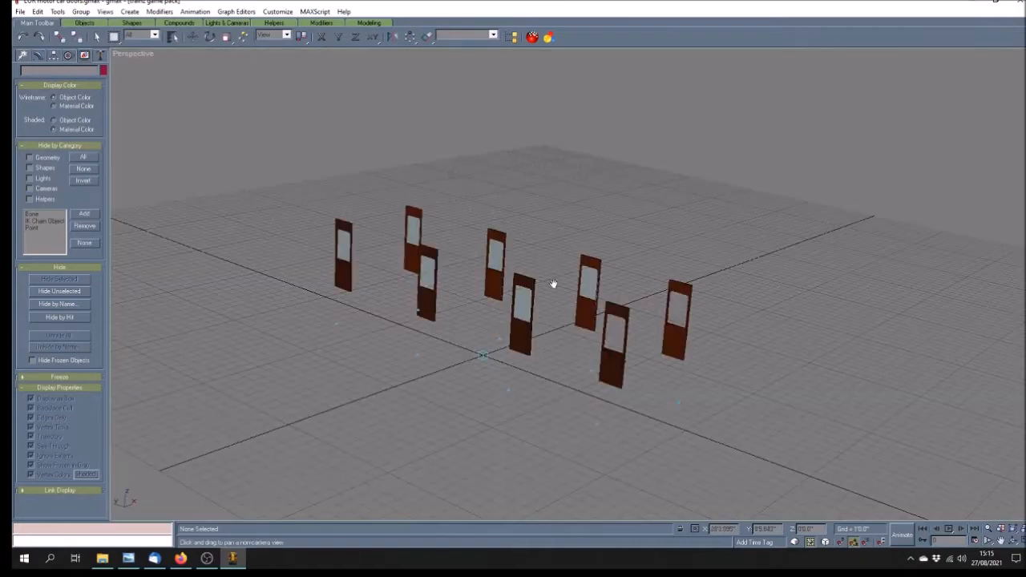
Examine the separate carriage doors from several angles and select the main helper at the grid origin.
left_click(1013, 540)
left_click_drag(521, 367, 571, 372)
left_click_drag(610, 401, 569, 397)
left_click(96, 37)
left_click(512, 364)
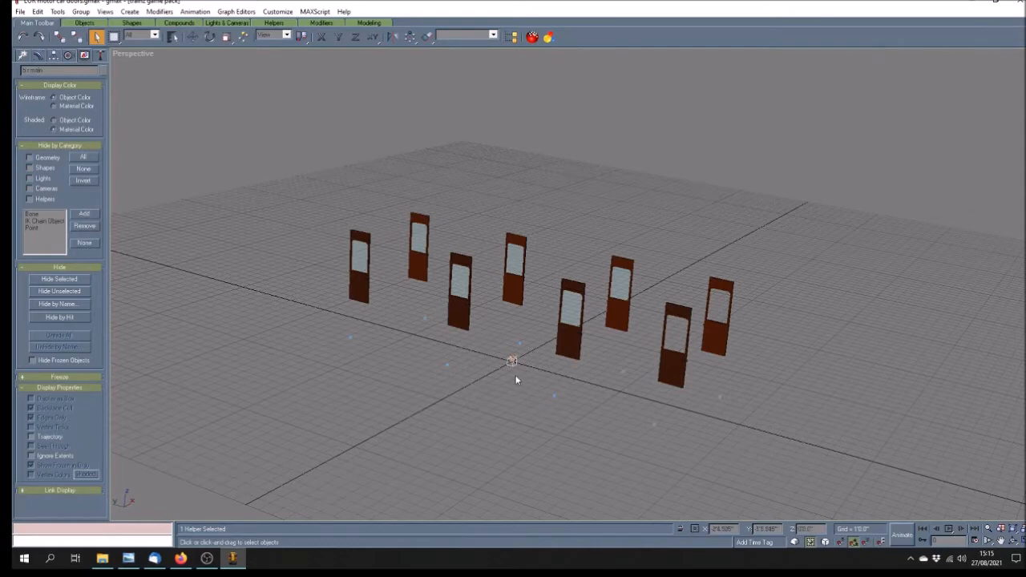
left_click(1000, 541)
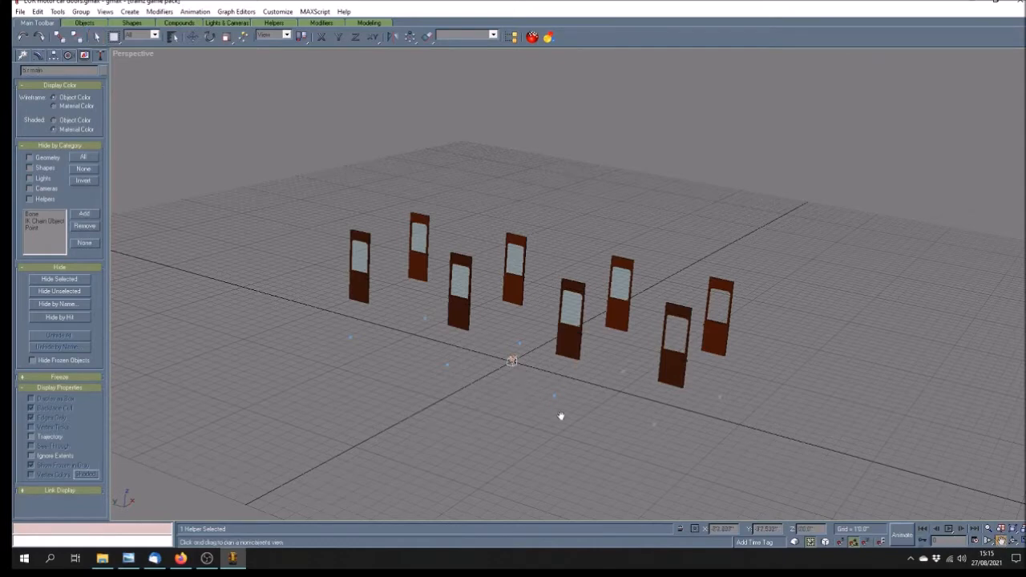
left_click_drag(560, 417, 539, 372)
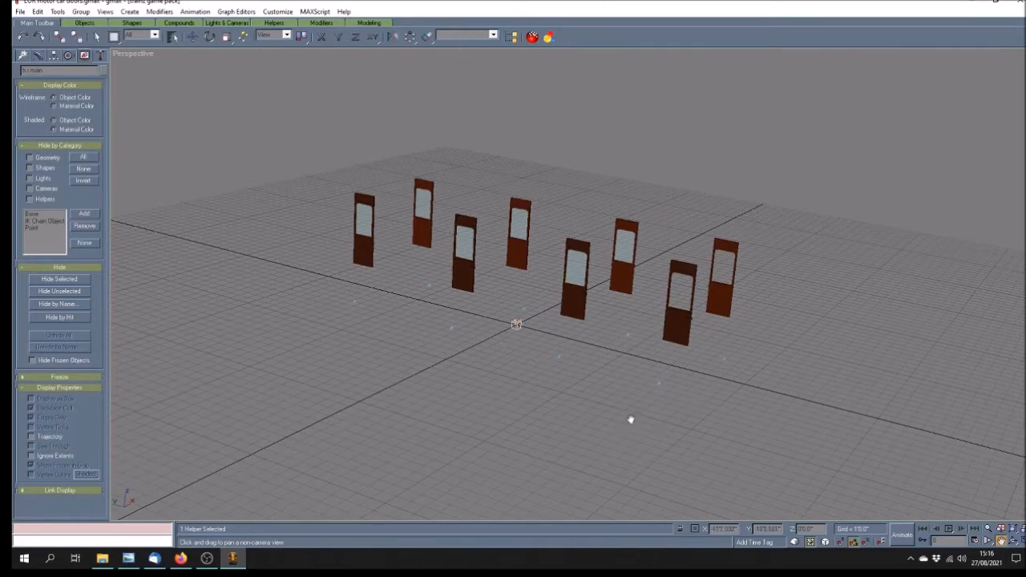
Restore the four-viewport layout and select the attachment helper at the lower corner of a door in the Top view.
left_click(1021, 541)
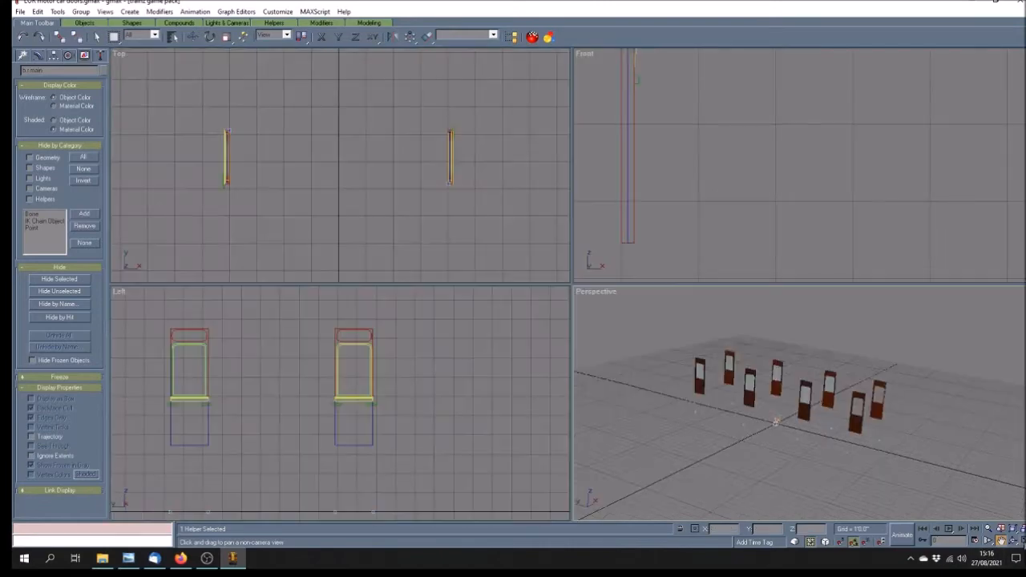
left_click_drag(360, 222, 390, 198)
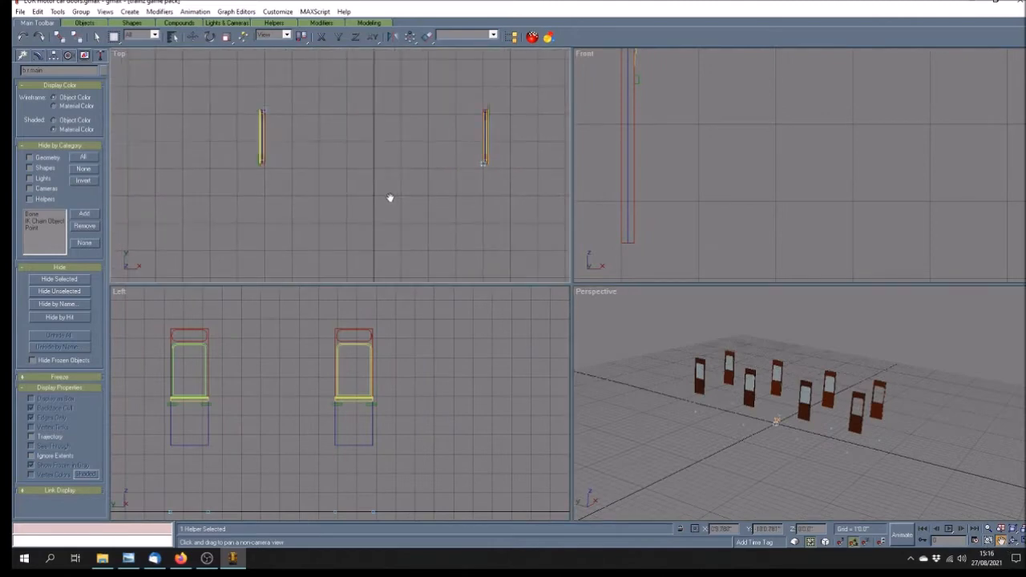
scroll(410, 204, "down", 5)
left_click_drag(414, 138, 409, 197)
scroll(410, 184, "up", 3)
left_click_drag(411, 160, 412, 194)
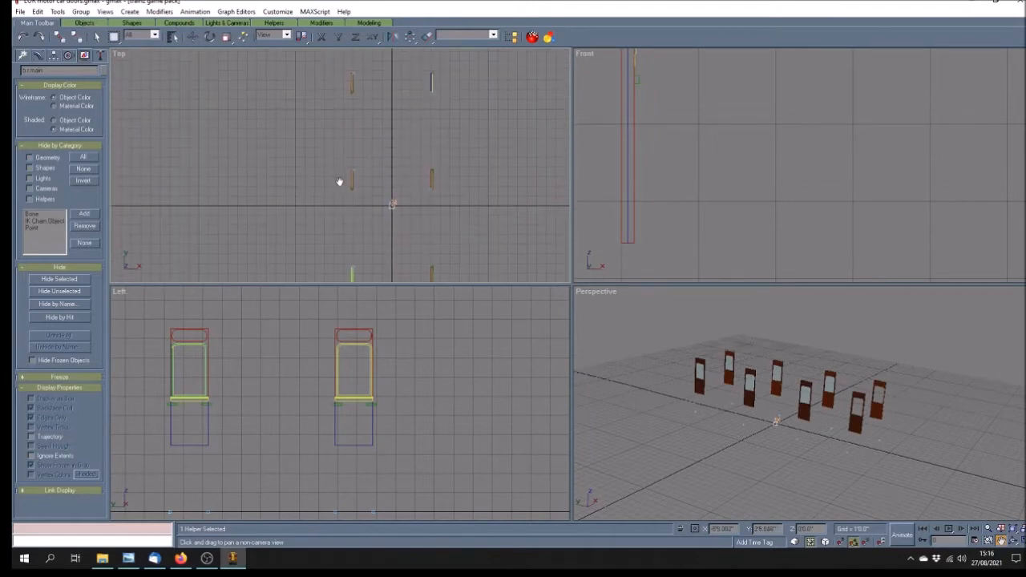
left_click_drag(431, 102, 433, 133)
scroll(435, 120, "up", 4)
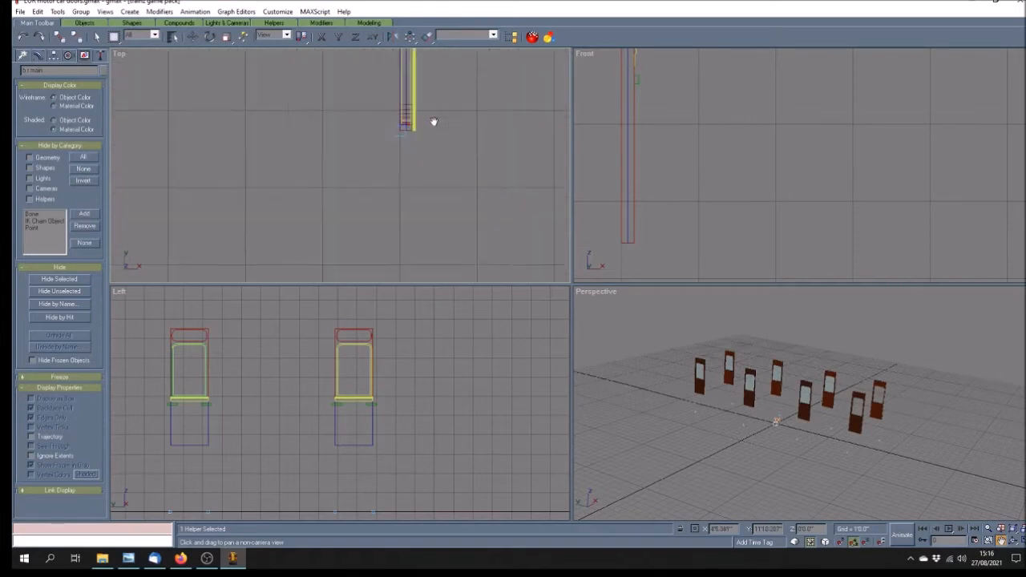
scroll(383, 133, "up", 2)
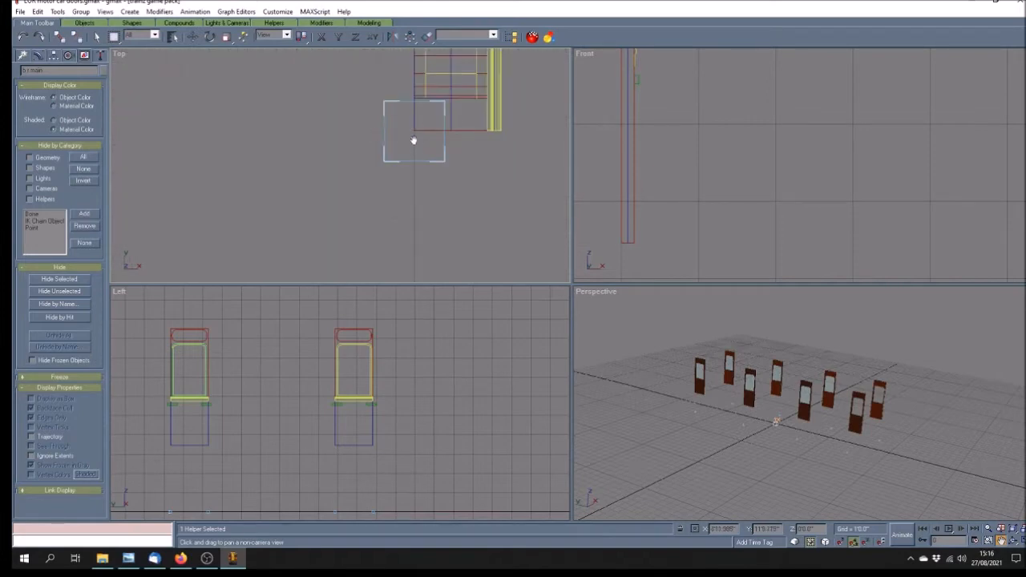
left_click(97, 37)
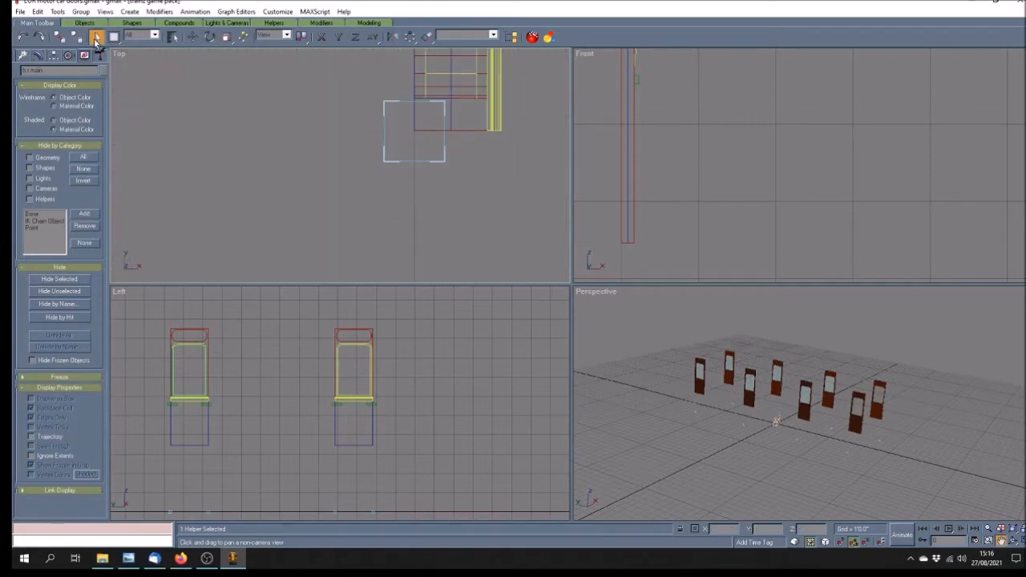
left_click(387, 161)
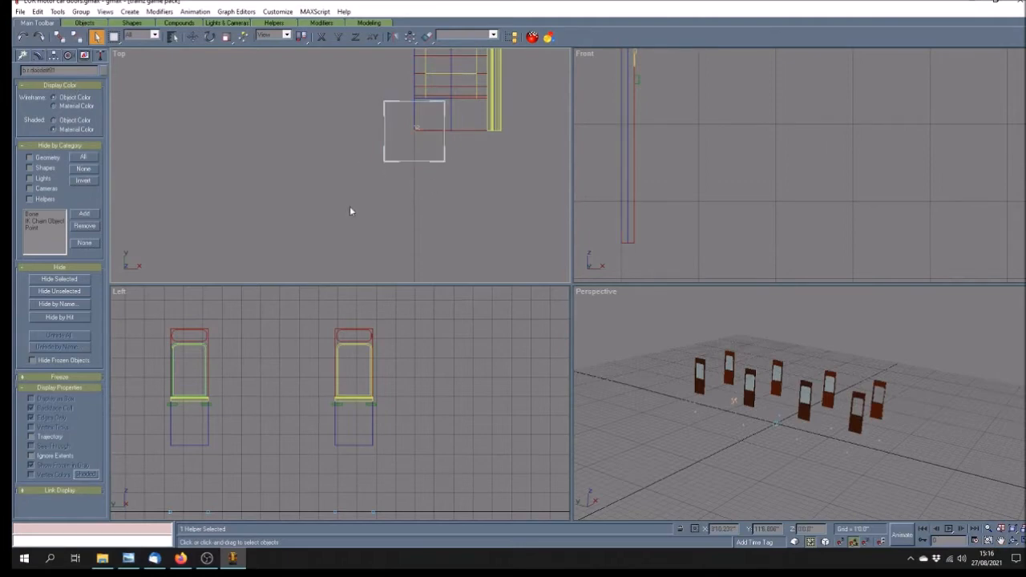
Deselect the door helper and maximise the Top view to examine all the doors around the origin.
scroll(425, 204, "down", 12)
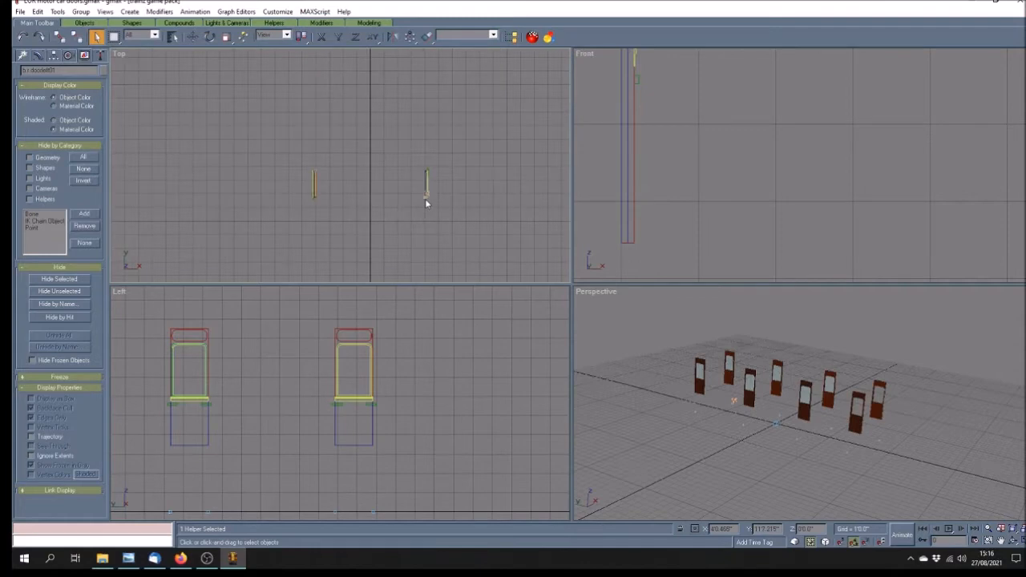
left_click(412, 232)
left_click(1002, 543)
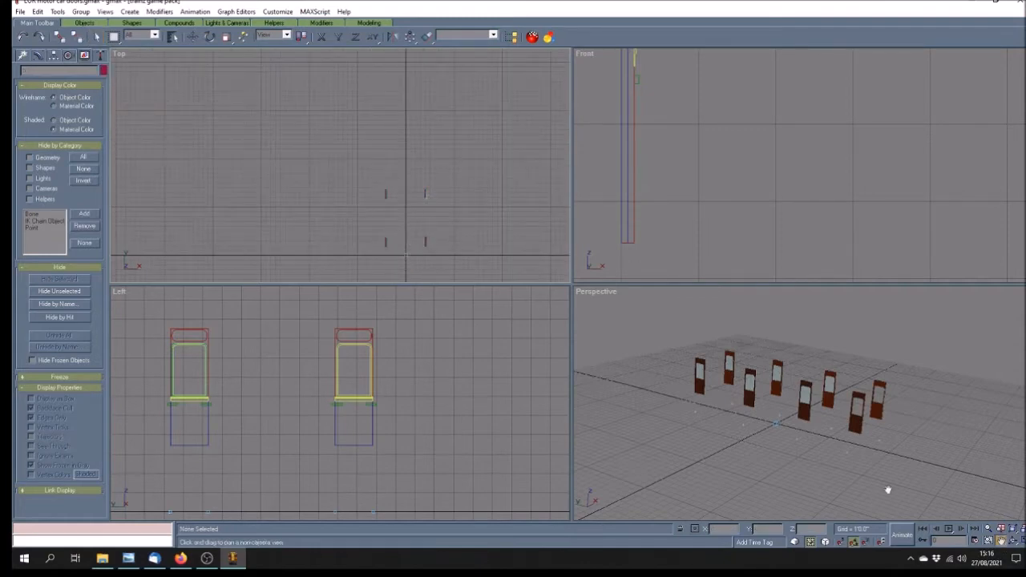
left_click_drag(435, 245, 409, 172)
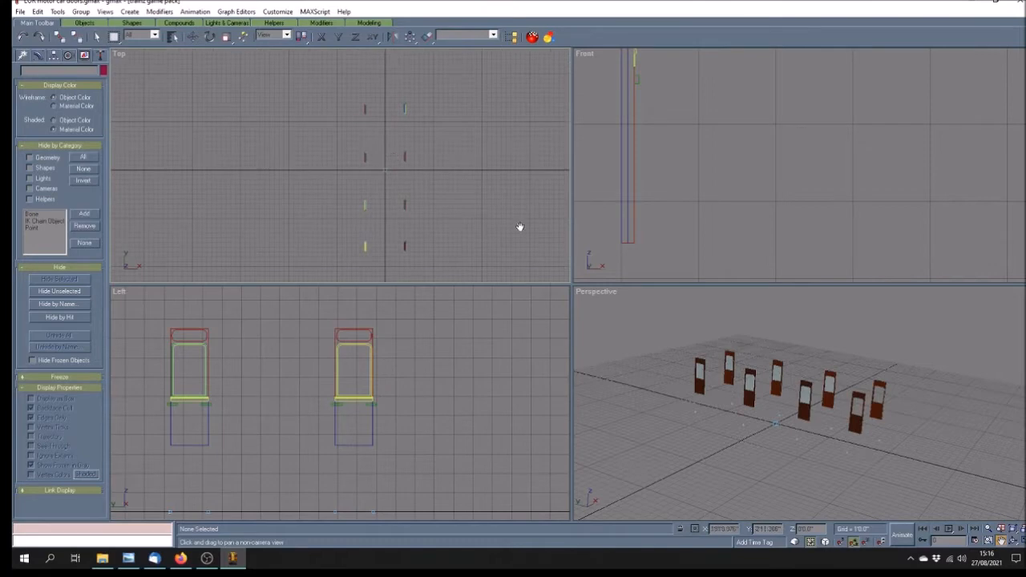
left_click(1020, 541)
left_click_drag(704, 338, 502, 264)
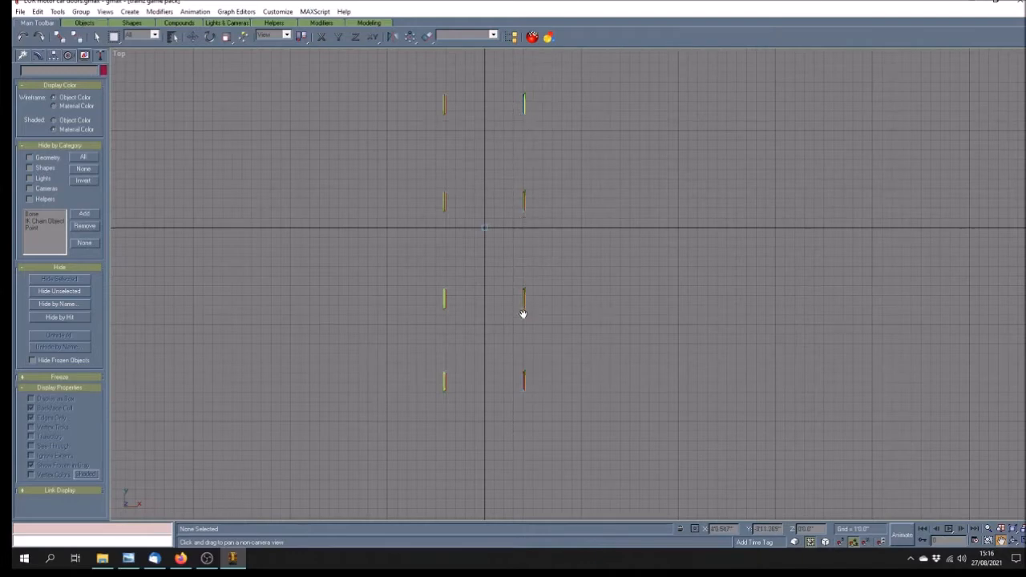
List the objects by name as a subtree and select the first left door's parts from Box21 through Rectangle371.
left_click(173, 37)
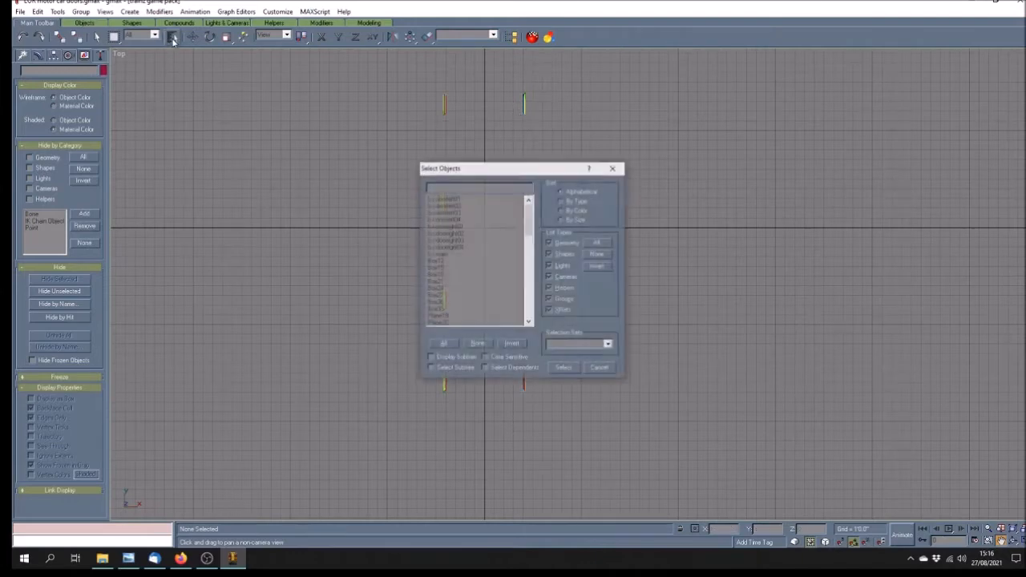
left_click(432, 359)
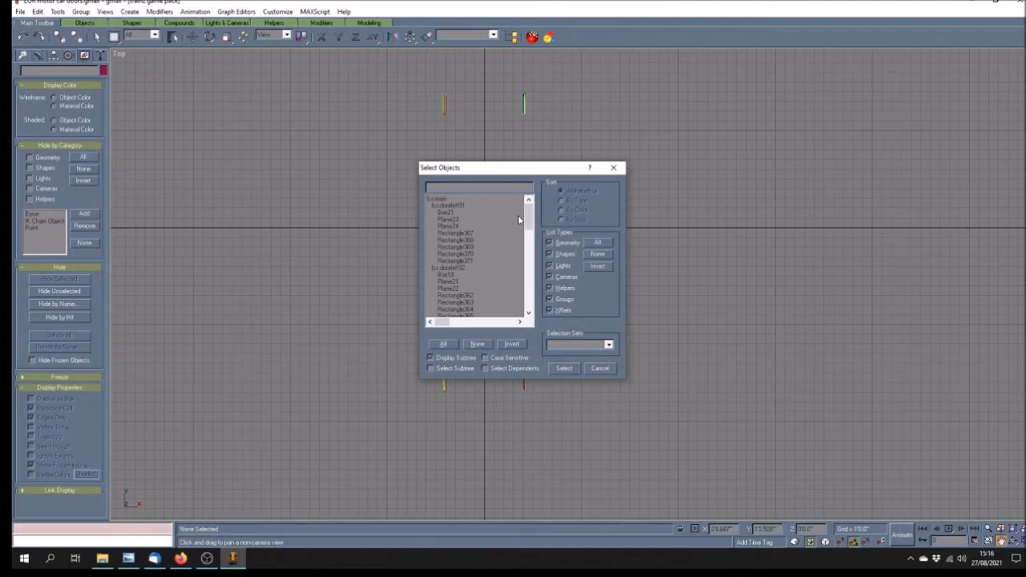
left_click(453, 213)
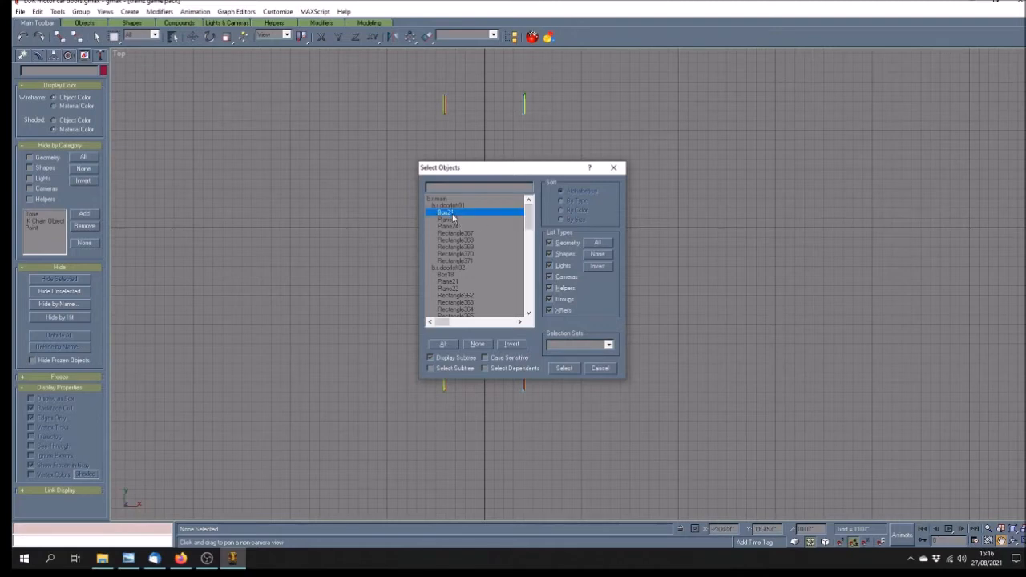
left_click(461, 261, "shift")
left_click(564, 369)
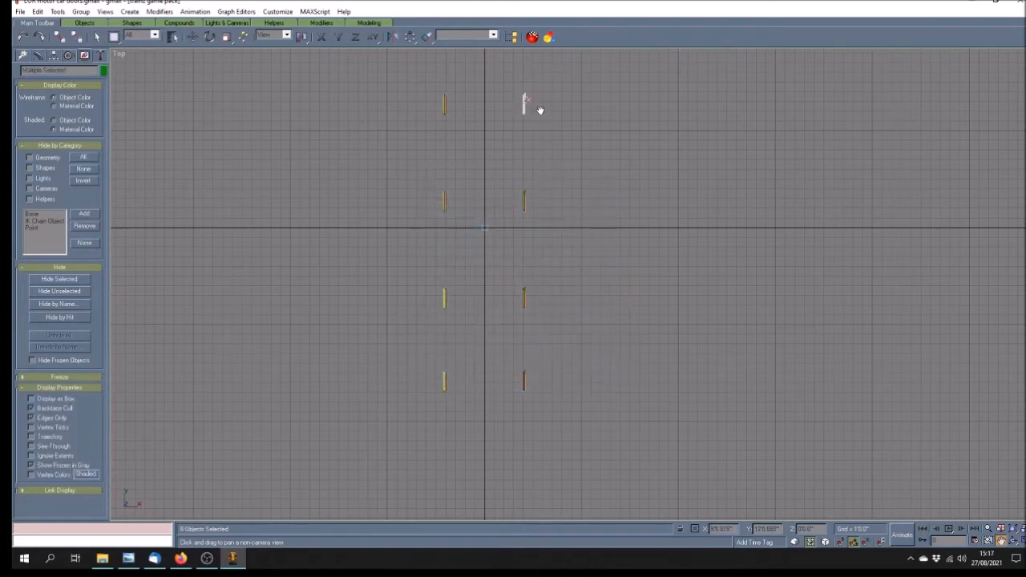
Examine the selected door parts up close in the Top view and clear the selection.
scroll(537, 108, "up", 4)
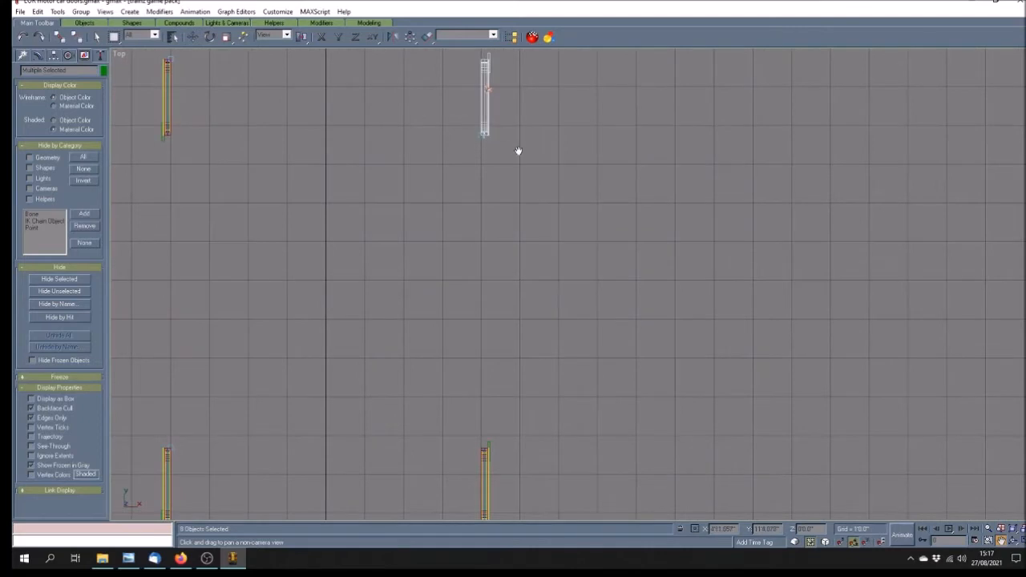
scroll(518, 150, "down", 2)
scroll(518, 150, "down", 1)
right_click(417, 185)
left_click(454, 200)
scroll(570, 363, "down", 1)
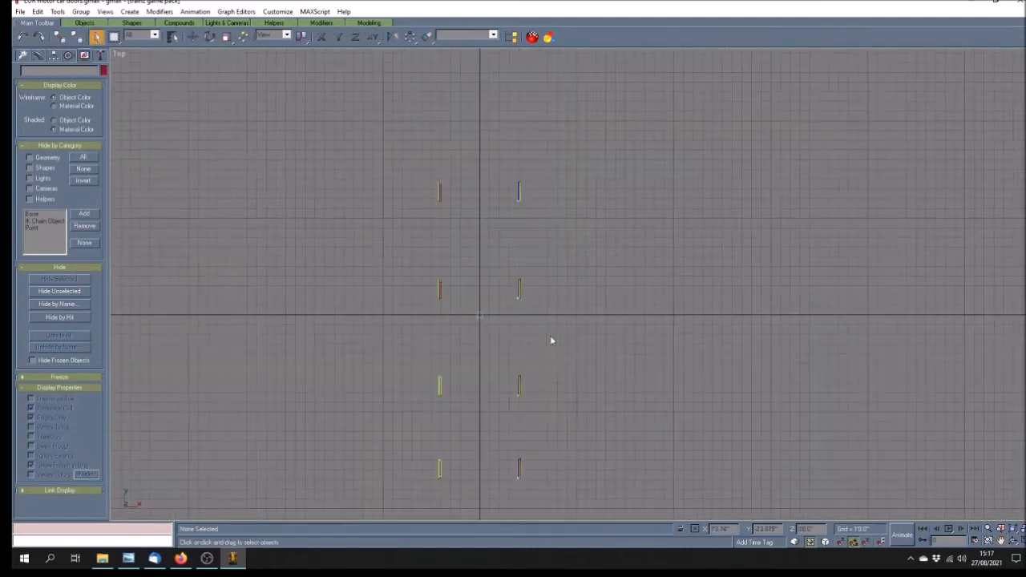
Play and stop the door animation in the Top view, rewind it and step back to the last frame.
left_click(948, 530)
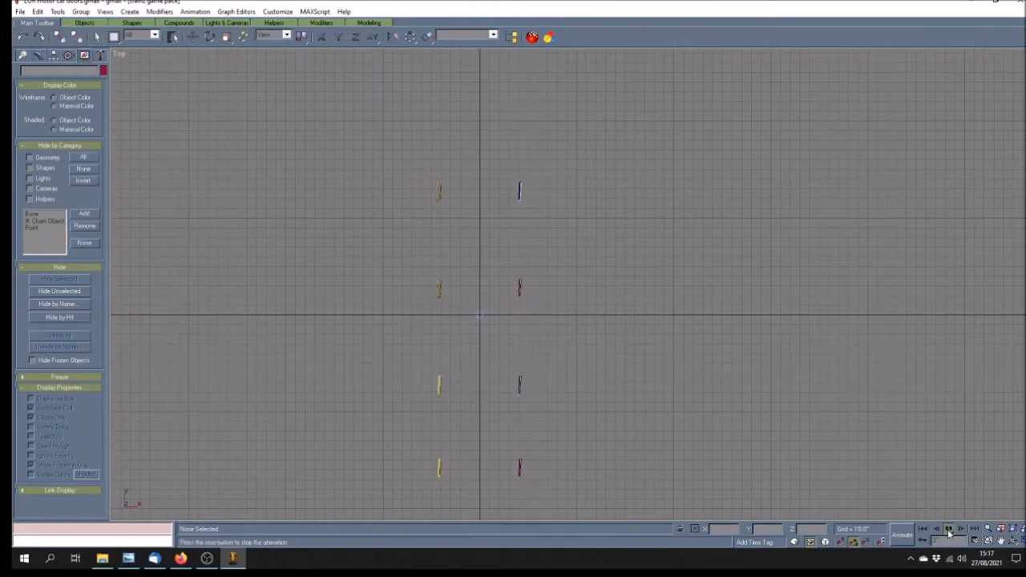
left_click(949, 532)
left_click(922, 530)
left_click(936, 532)
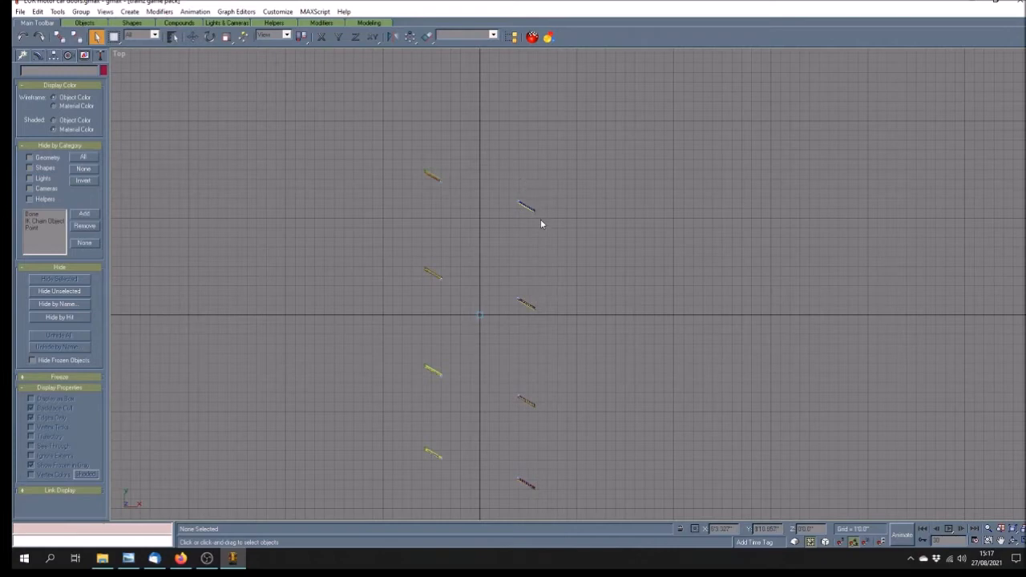
Check the rotation of the first left door's hinge helper at the last frame, deselect it and rewind to frame 0.
left_click(209, 37)
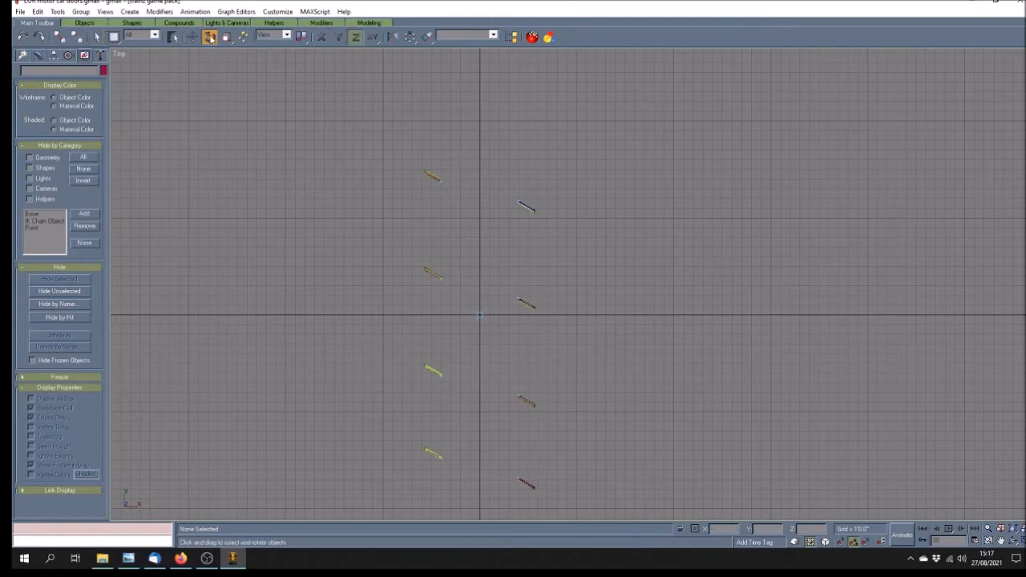
left_click(518, 202)
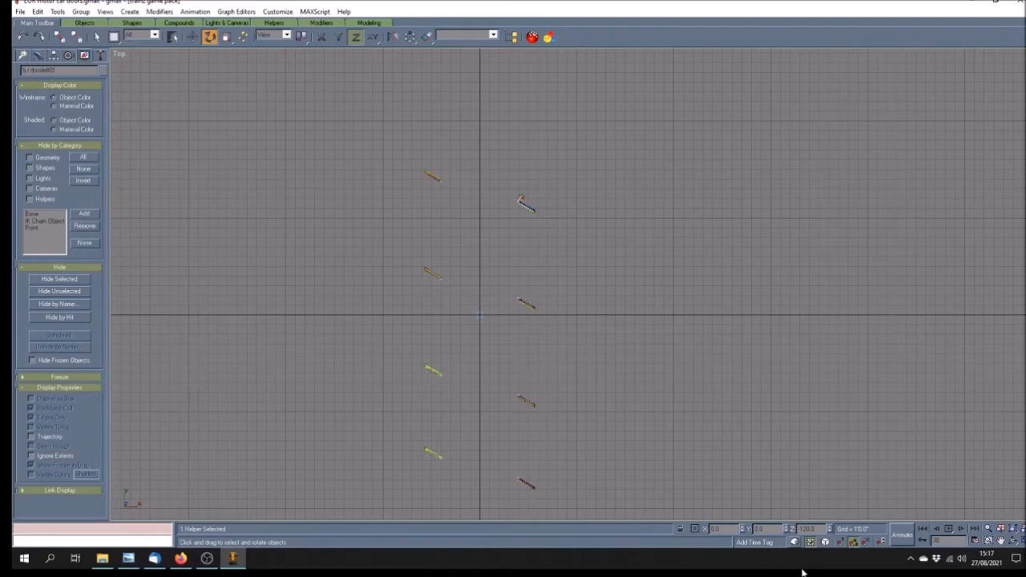
left_click(238, 93)
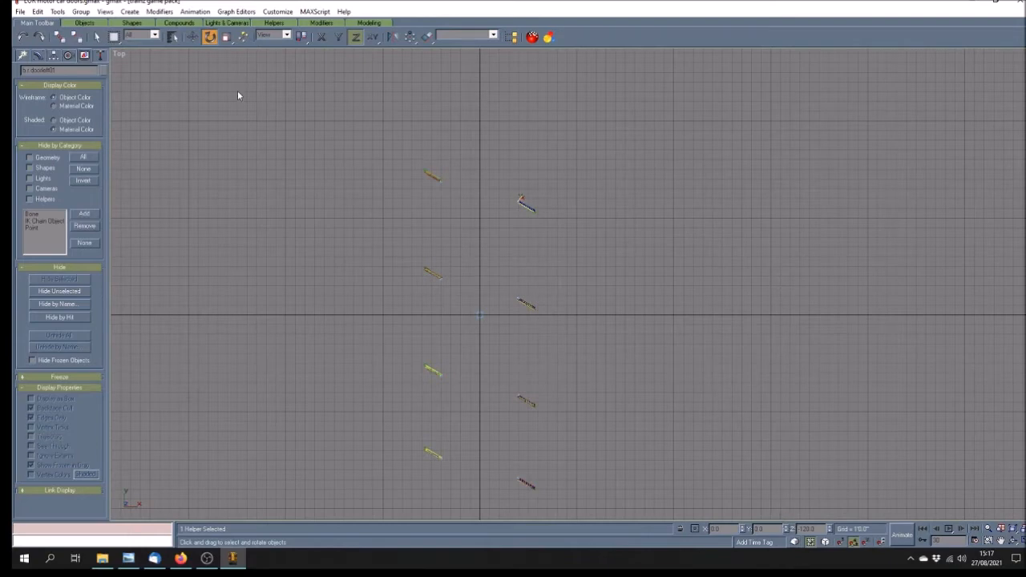
left_click(923, 530)
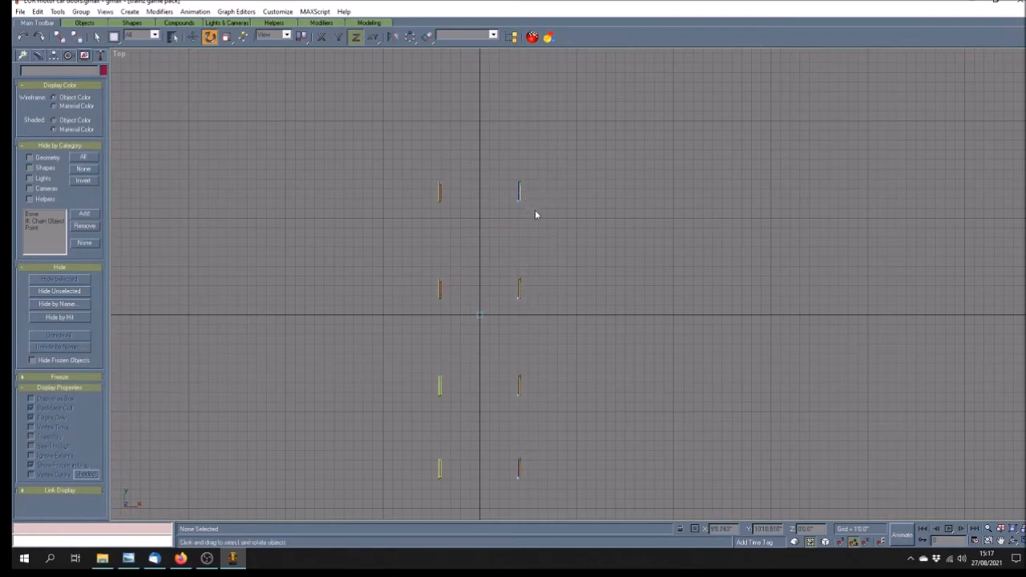
Maximise the Perspective view, play the door animation there, stop it and rewind to frame 0.
left_click(1020, 540)
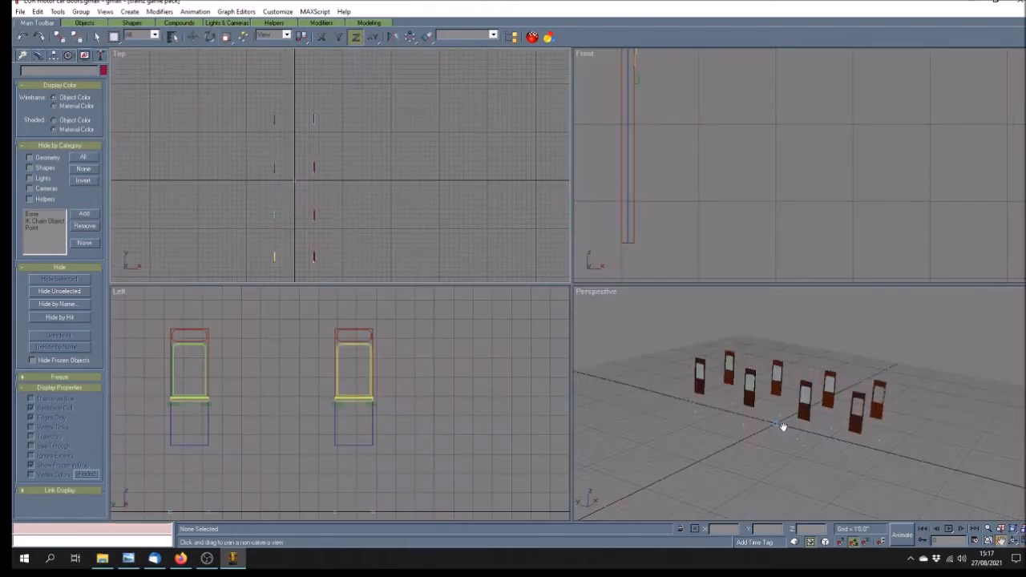
key("alt+w")
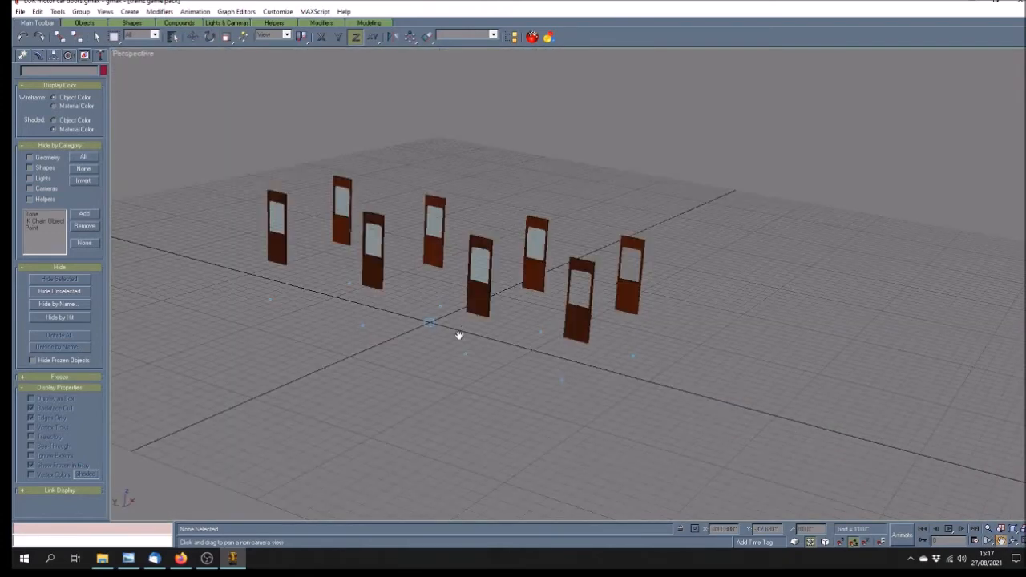
left_click_drag(458, 335, 478, 335)
left_click(949, 532)
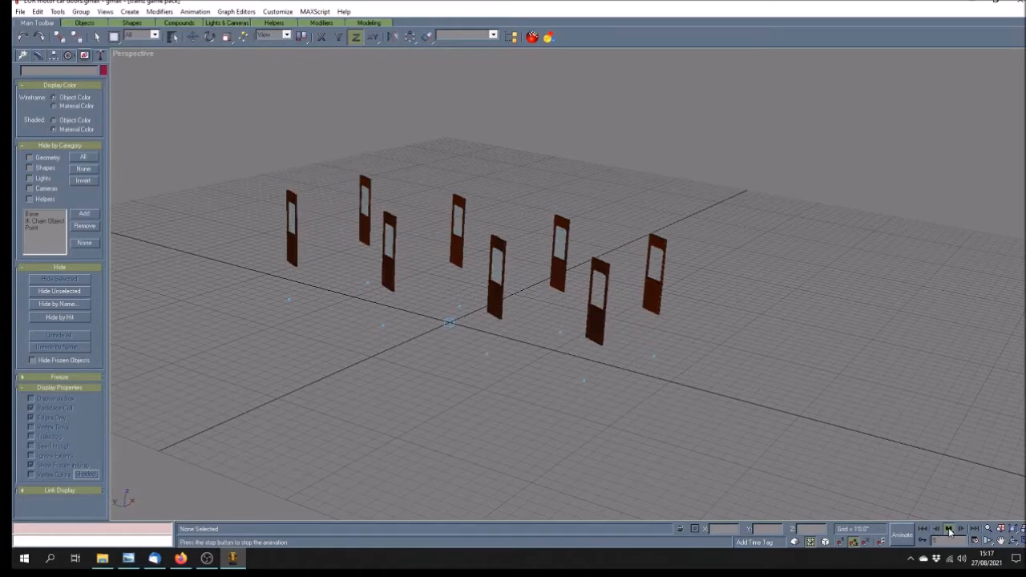
left_click(950, 531)
left_click(923, 531)
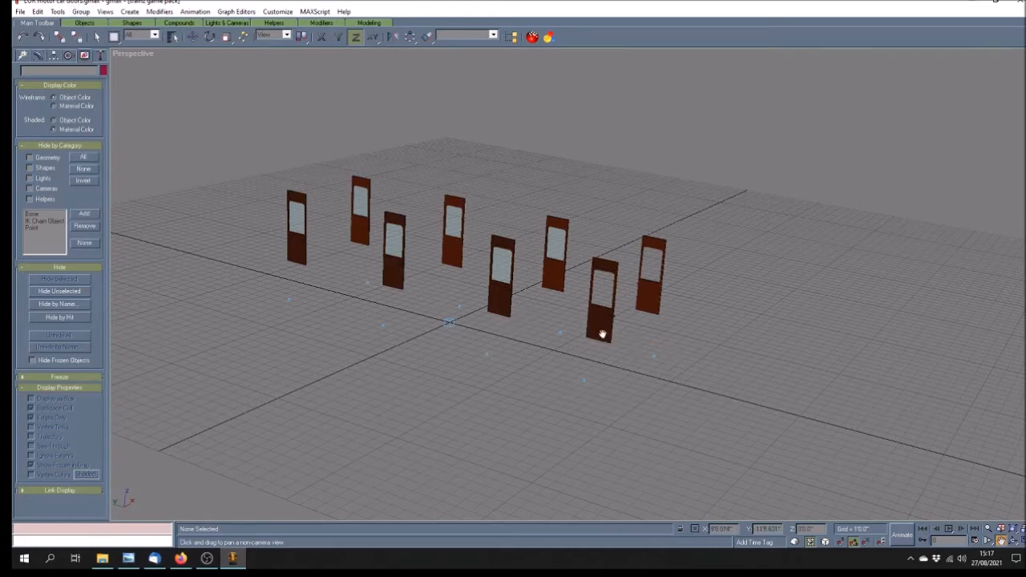
Open the file LOR motor car doors left.gmax from the meshes - rolling stock folder.
left_click(20, 11)
left_click(40, 46)
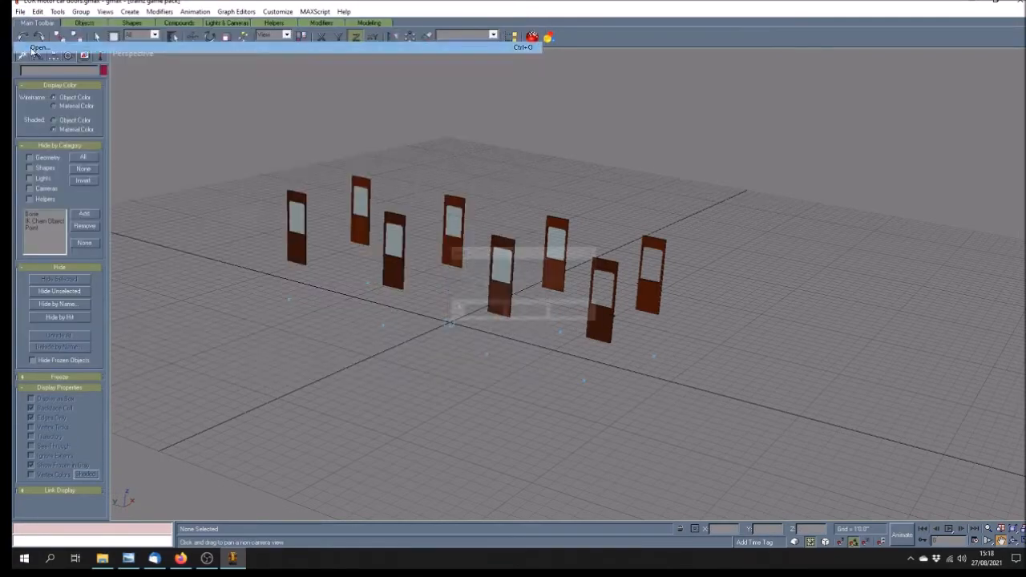
left_click(525, 314)
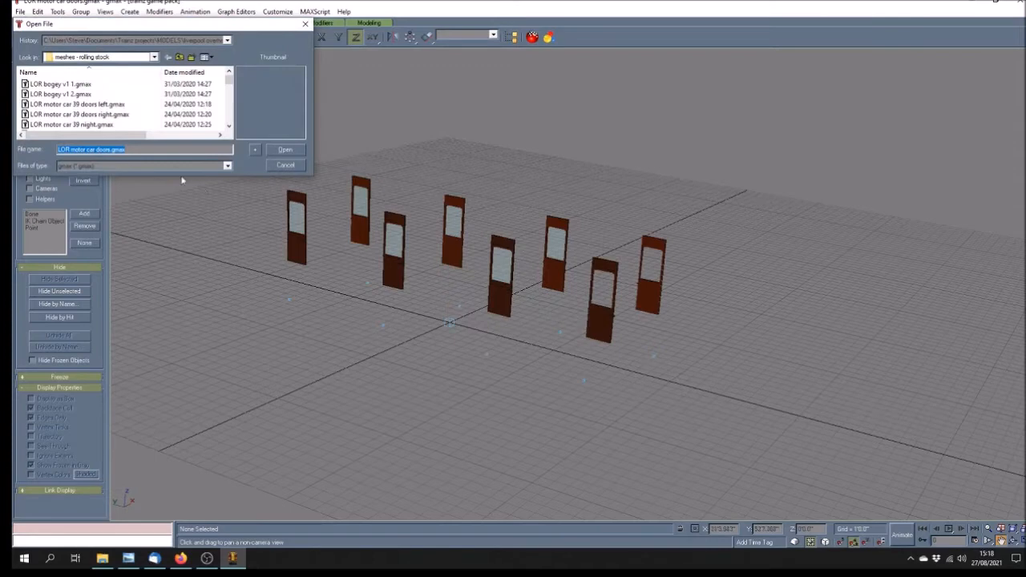
left_click_drag(229, 79, 228, 94)
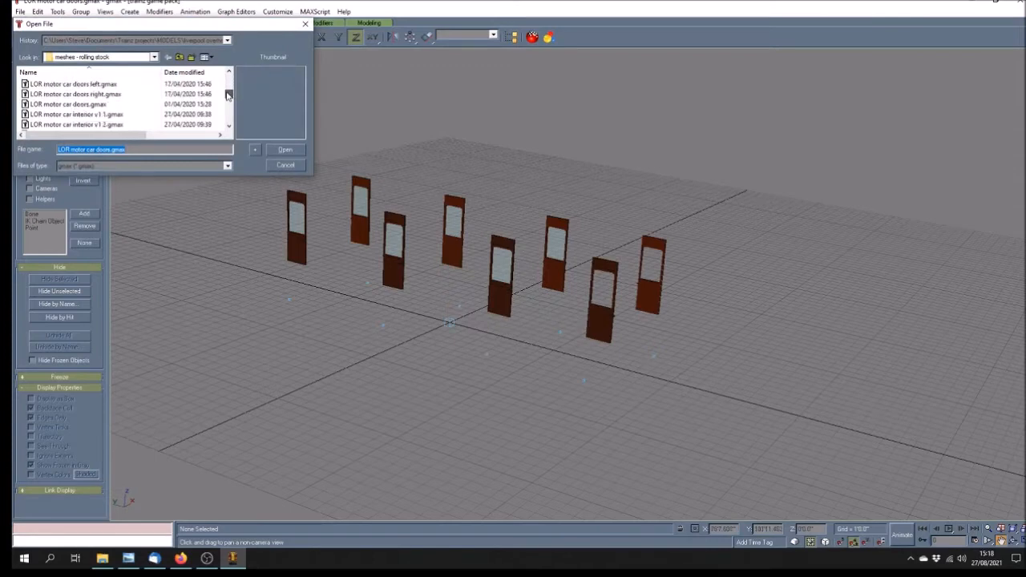
left_click(97, 84)
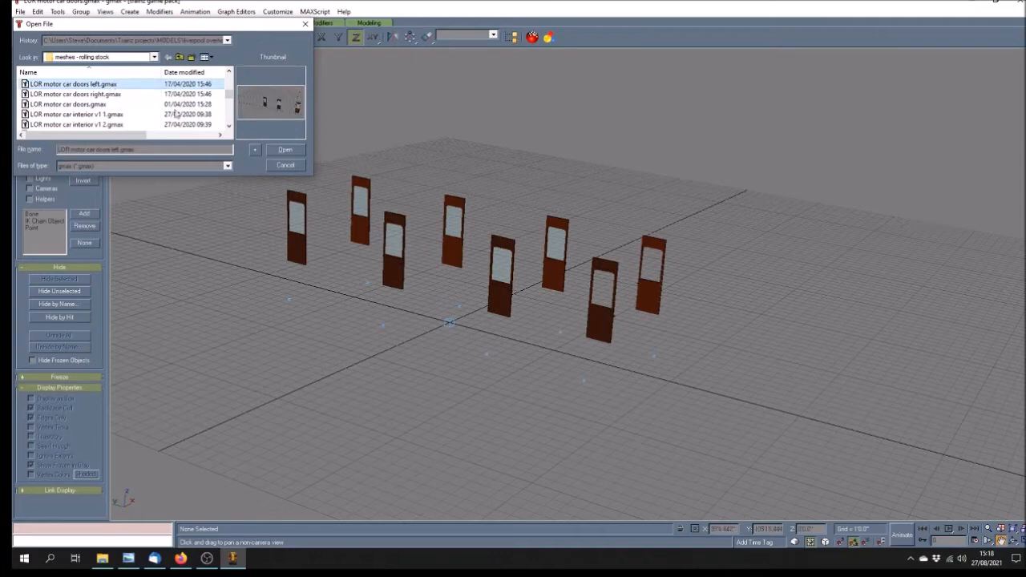
left_click(290, 151)
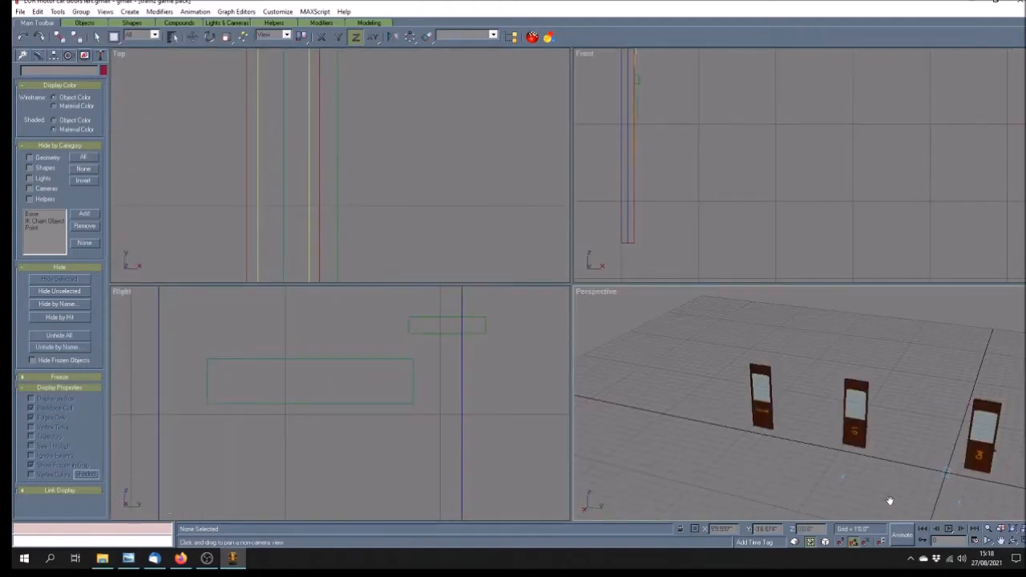
Maximise the Perspective view and frame all four left-hand doors to examine them.
left_click_drag(888, 484, 762, 430)
scroll(781, 435, "down", 3)
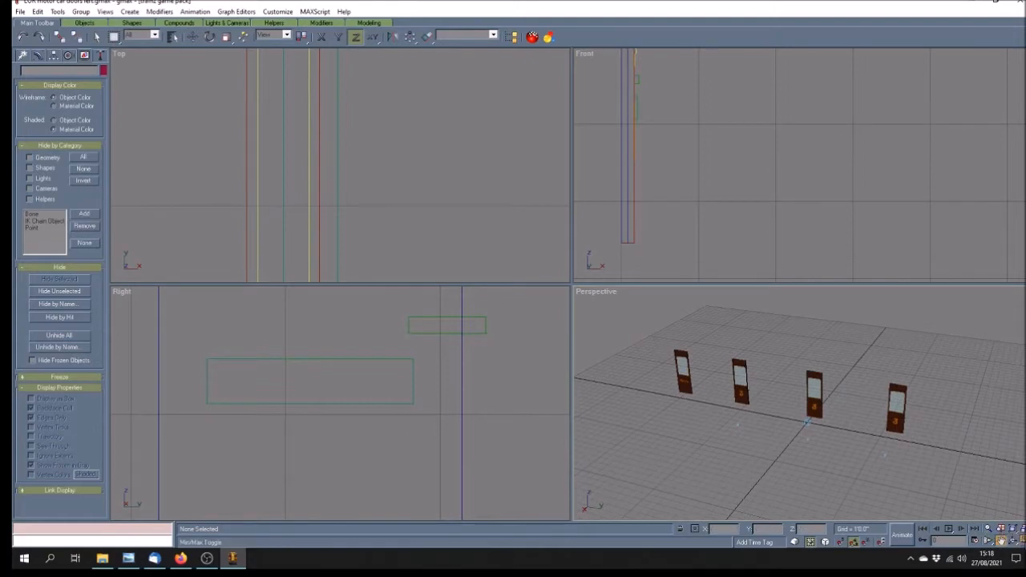
left_click(1022, 540)
left_click_drag(353, 358, 380, 350)
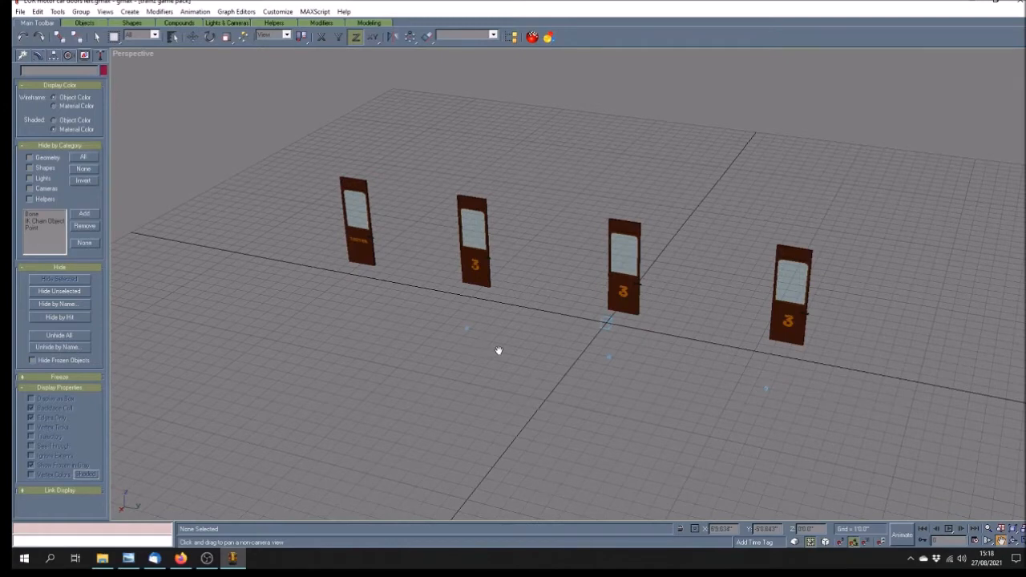
mouse_move(499, 350)
left_mouse_down()
mouse_move(476, 351)
mouse_move(516, 358)
left_mouse_up()
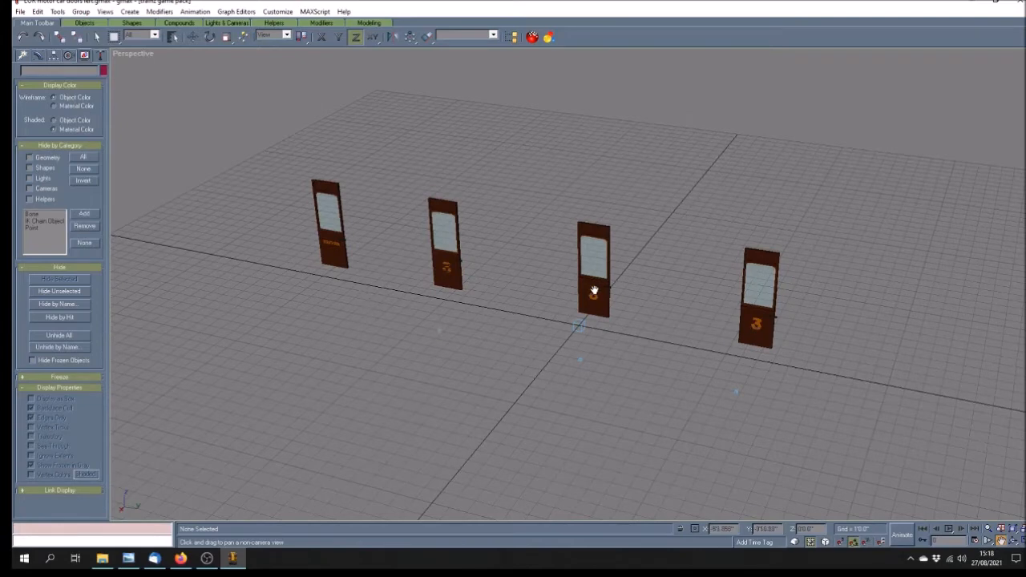
Select the number 3 plane on the third door and the lettering on the far end door in turn, deselecting each.
left_click(96, 37)
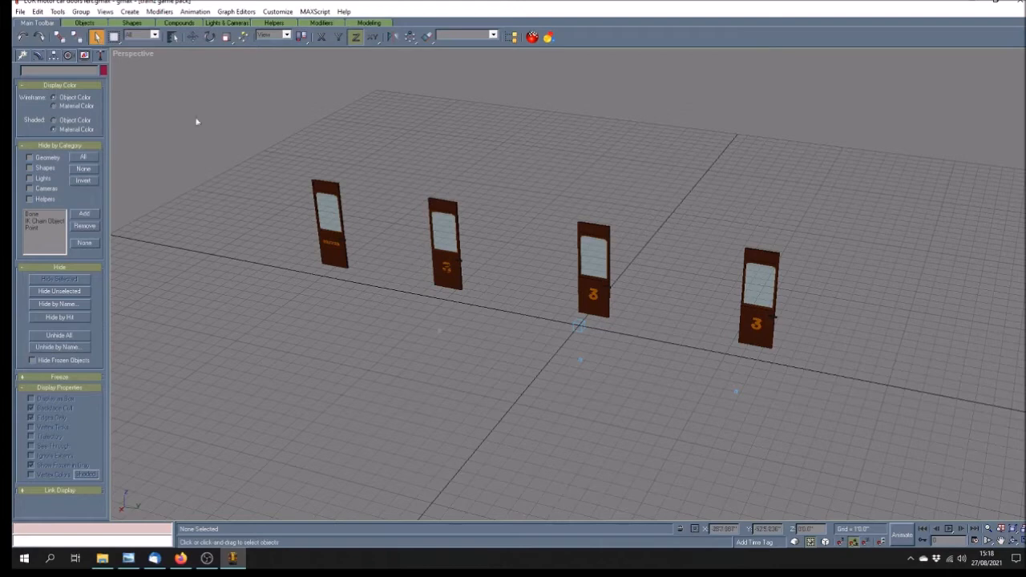
left_click(593, 299)
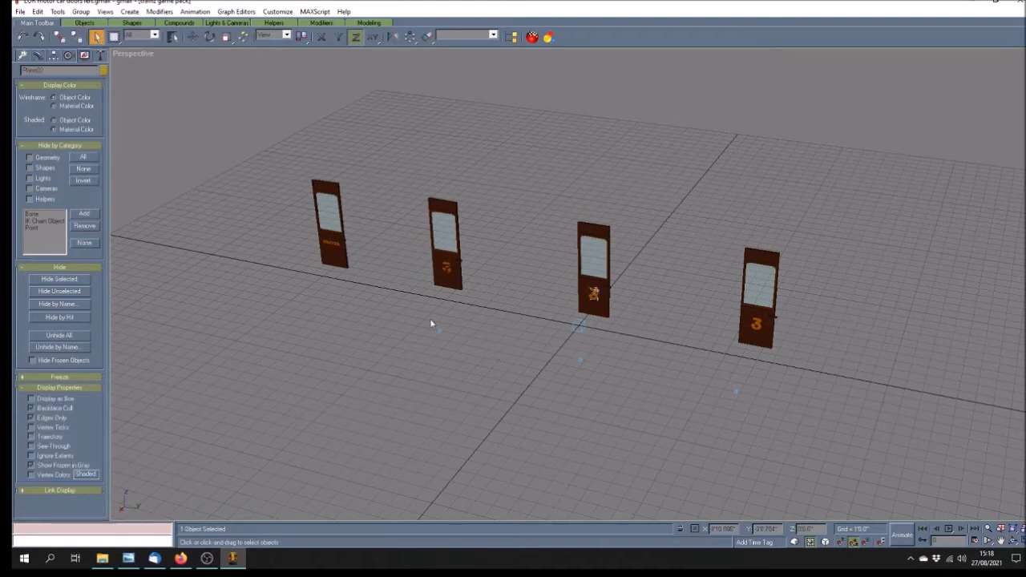
left_click(535, 301)
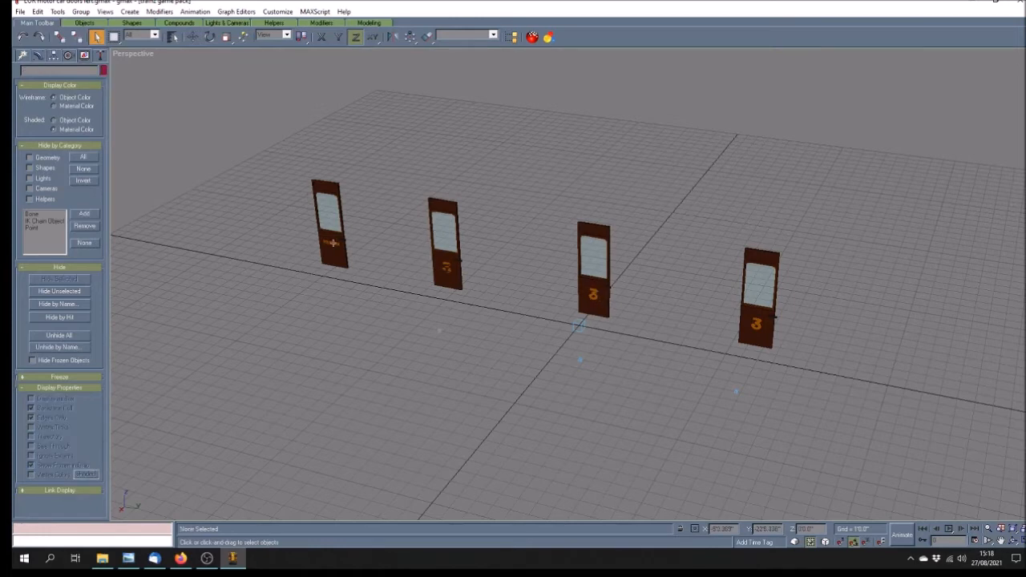
left_click(329, 241)
left_click(183, 249)
Examine the inner side of the doors and the warning sign above the window of the nearest door.
left_click(1013, 541)
mouse_move(541, 342)
left_mouse_down()
mouse_move(412, 339)
mouse_move(475, 365)
mouse_move(488, 328)
left_mouse_up()
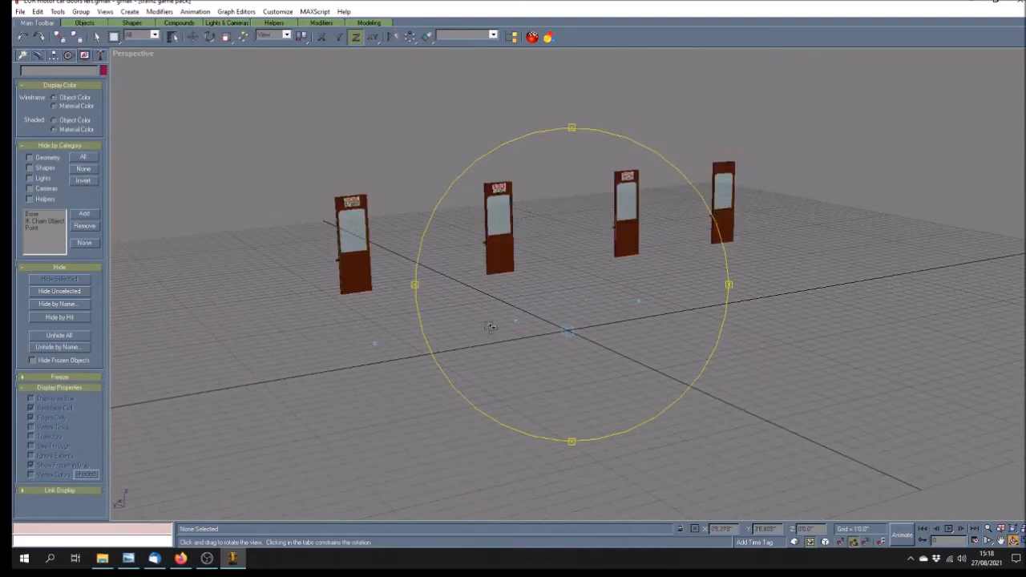
scroll(480, 286, "up", 2)
scroll(480, 286, "up", 2)
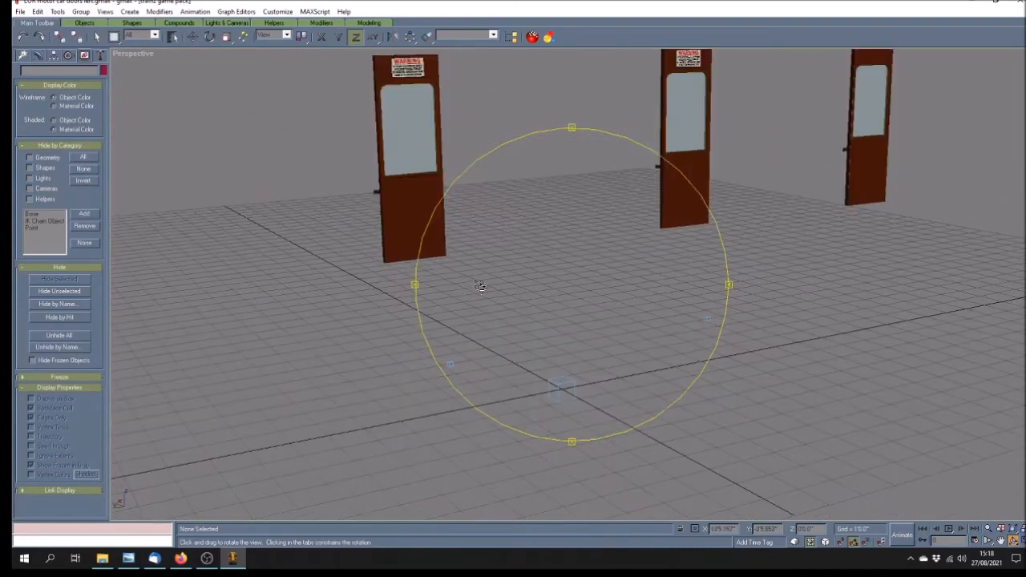
left_click(1000, 541)
left_click_drag(460, 239, 573, 420)
scroll(539, 275, "up", 2)
scroll(539, 275, "up", 3)
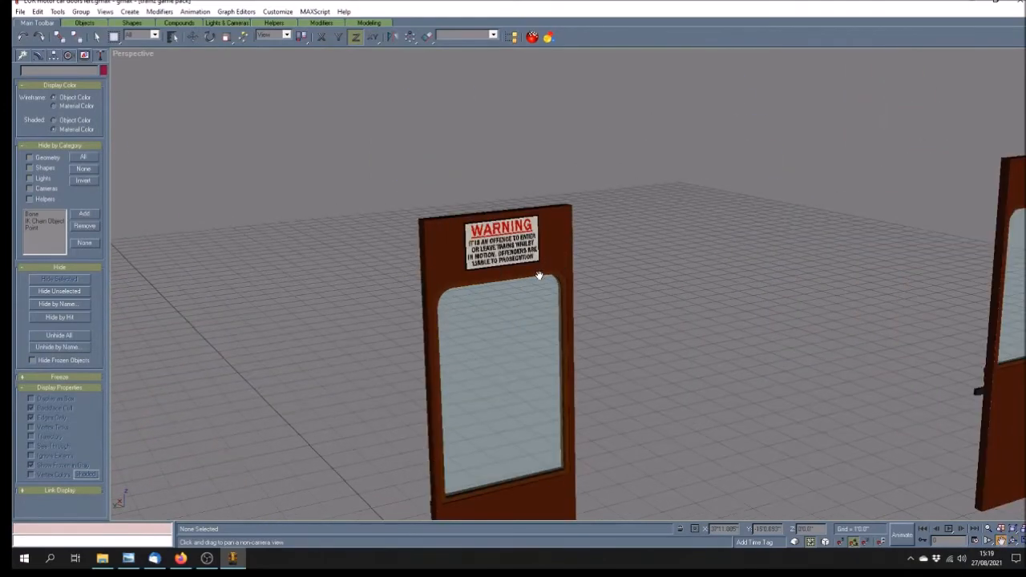
scroll(538, 274, "down", 2)
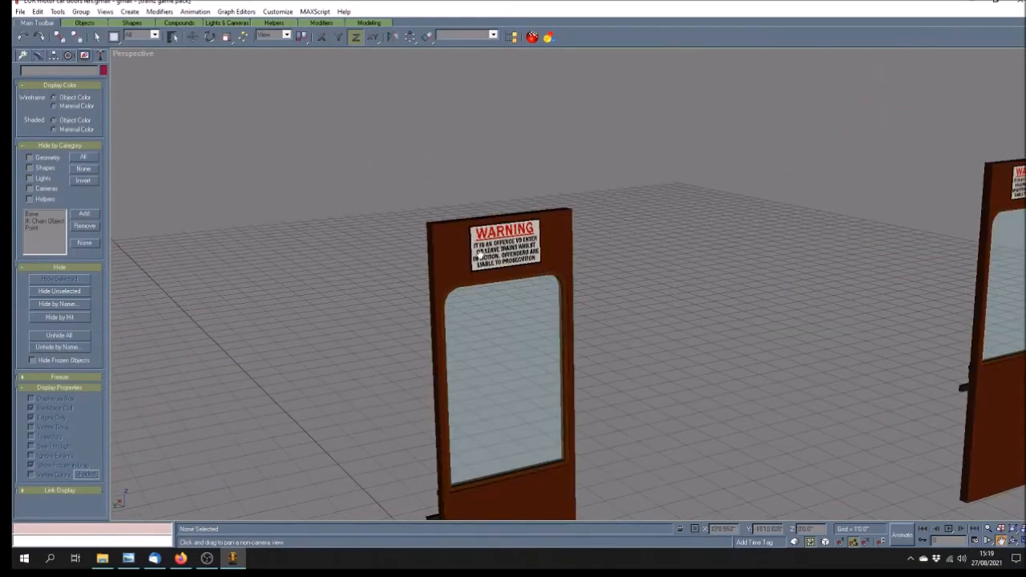
Change a display option of the Perspective view and examine the door's warning sign from several angles.
left_click(141, 56)
left_click(183, 153)
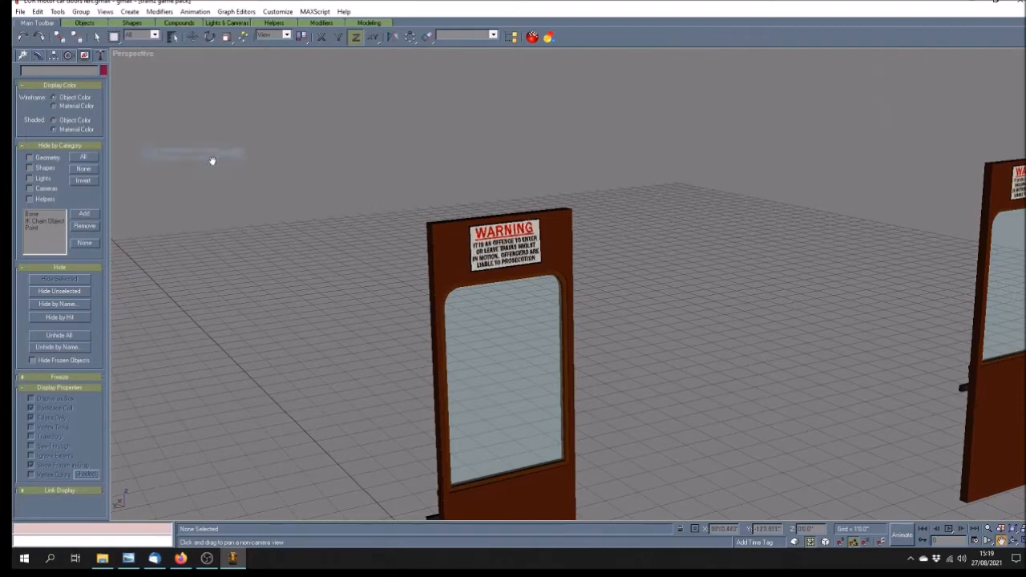
left_click(1013, 540)
left_click_drag(614, 353, 588, 352)
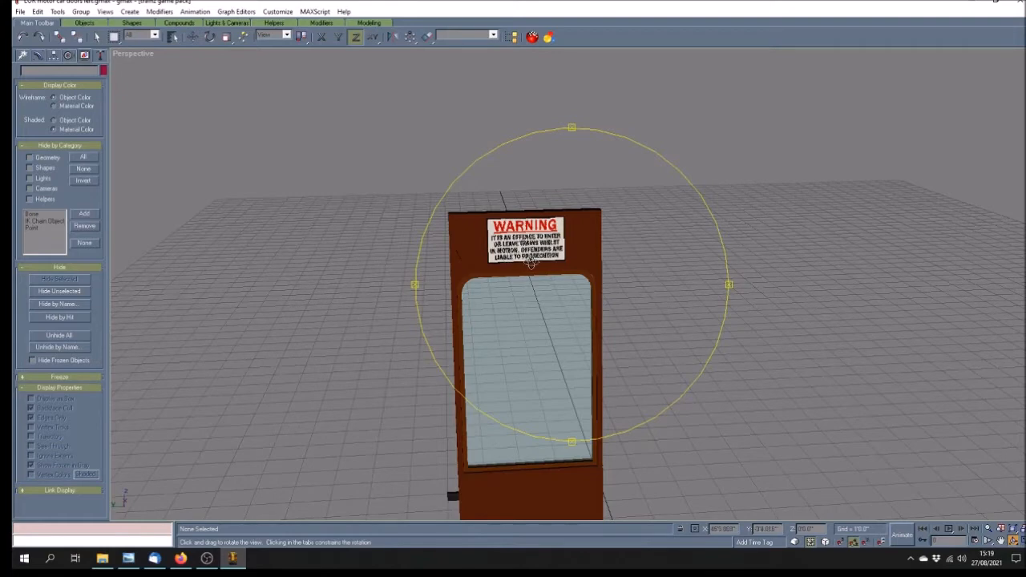
left_click_drag(542, 297, 553, 306)
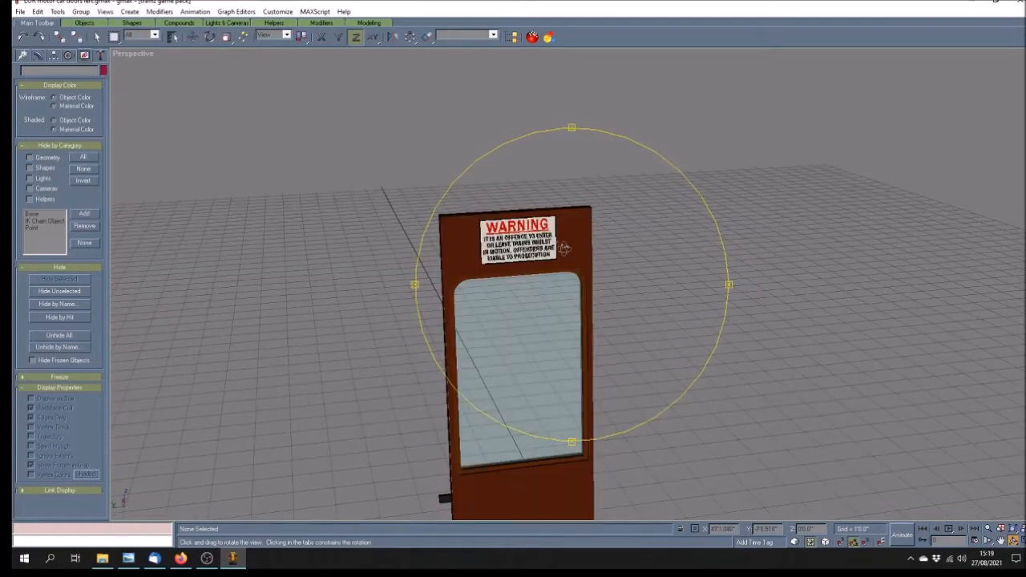
left_click_drag(559, 342, 578, 350)
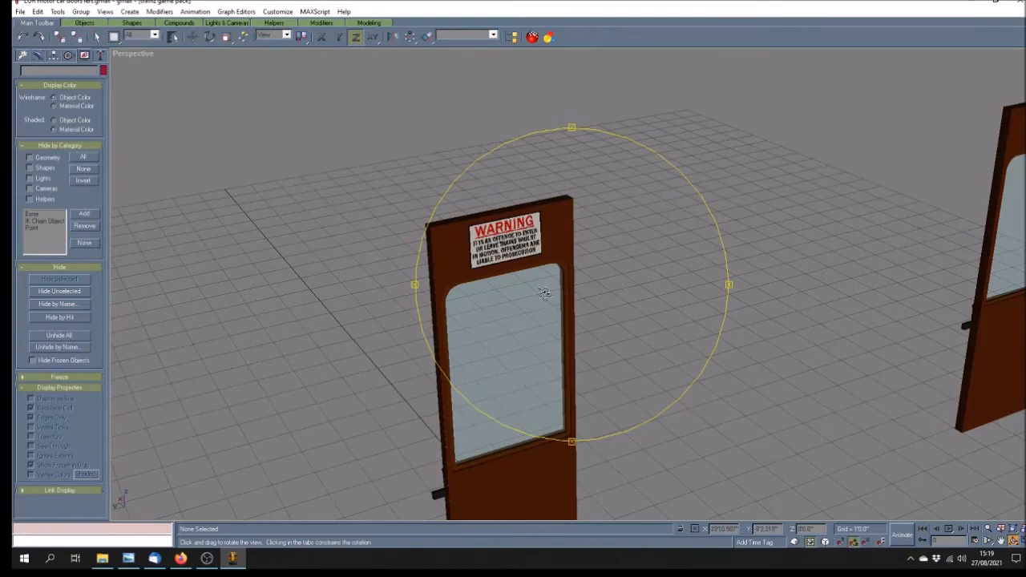
Bring all four left-hand doors into view and check the scene's polygon count with the Polygon Counter.
mouse_move(523, 322)
left_mouse_down()
mouse_move(638, 323)
mouse_move(574, 318)
left_mouse_up()
scroll(575, 318, "down", 5)
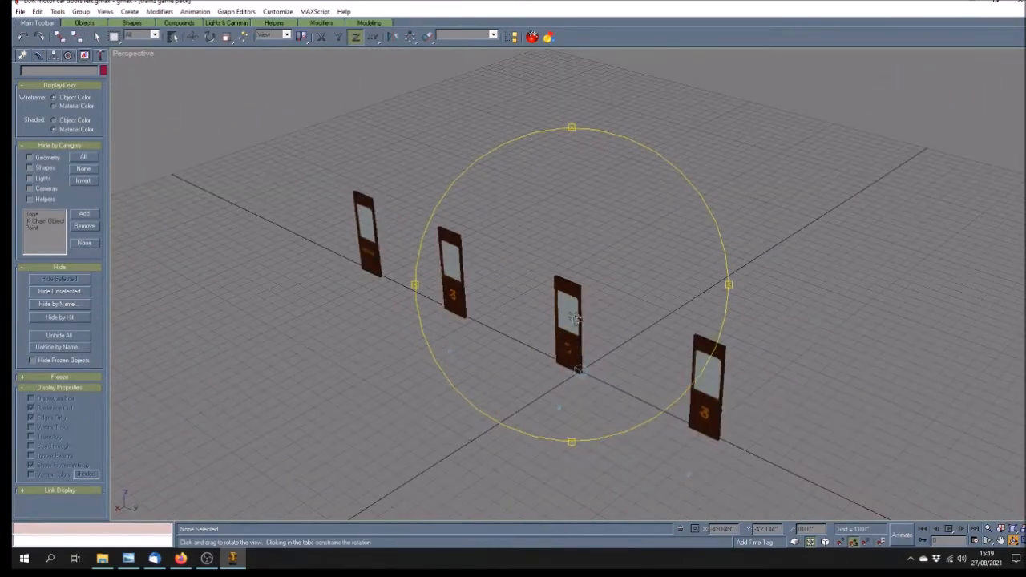
mouse_move(535, 363)
left_mouse_down()
mouse_move(531, 345)
mouse_move(517, 365)
left_mouse_up()
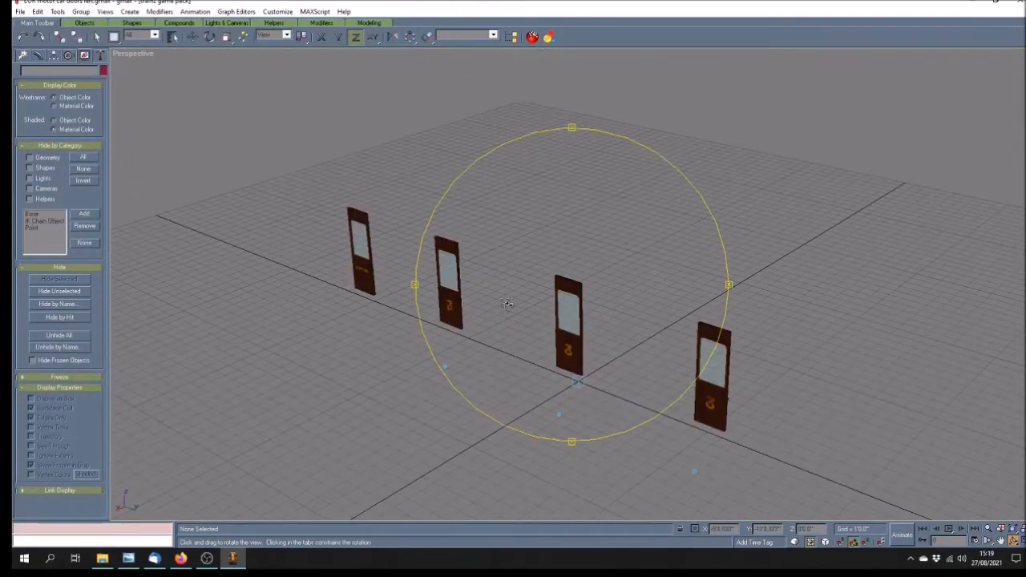
left_click(101, 57)
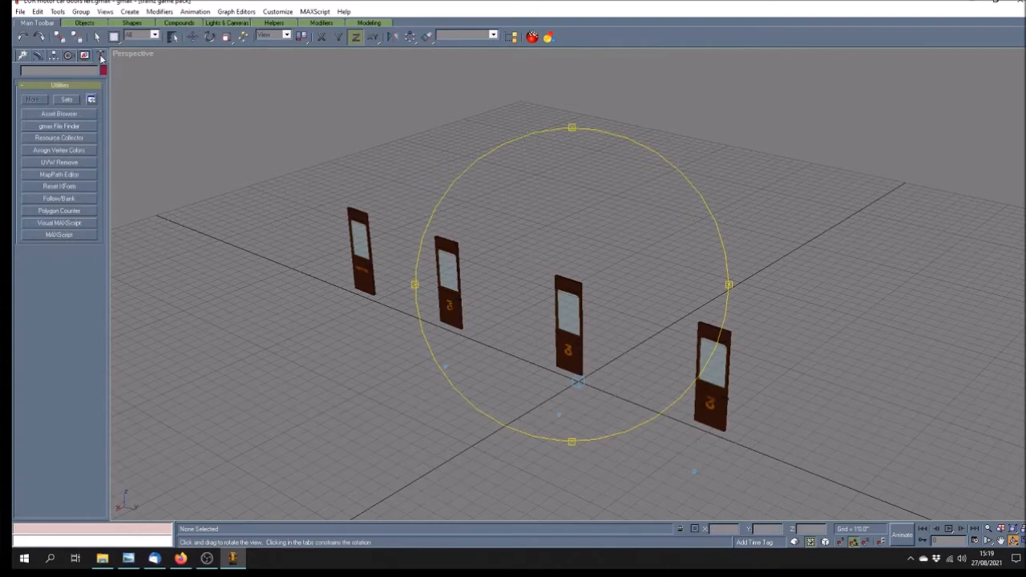
left_click(59, 211)
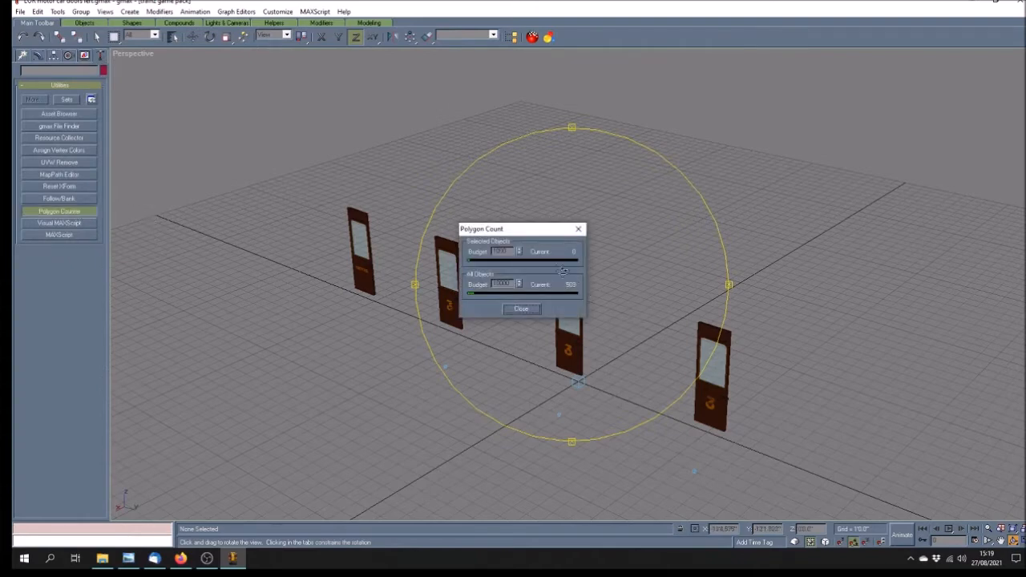
left_click(527, 308)
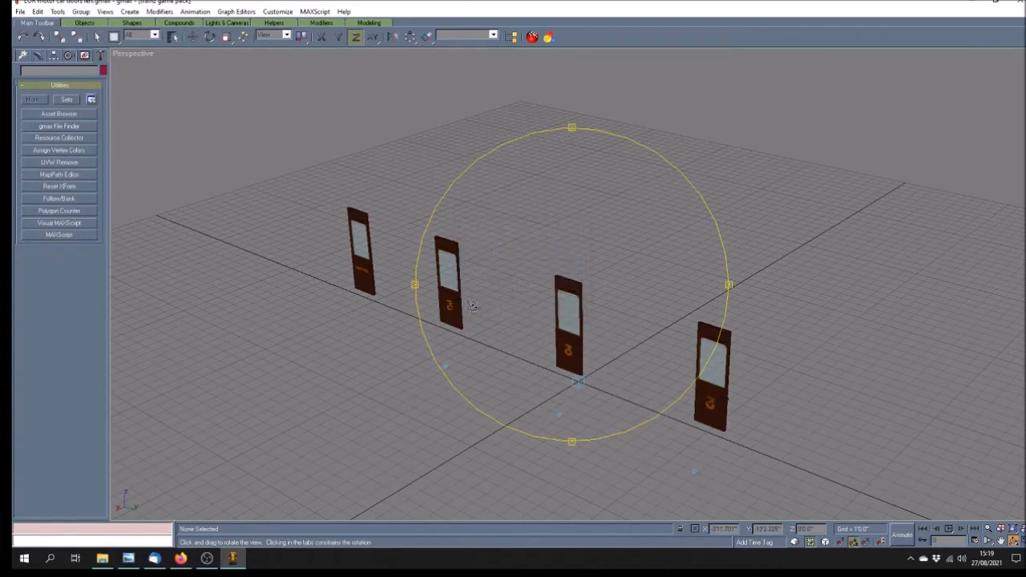
Play the left-hand doors' opening animation, stop it and return to the first frame.
left_click_drag(500, 350, 402, 350)
left_click_drag(517, 353, 531, 353)
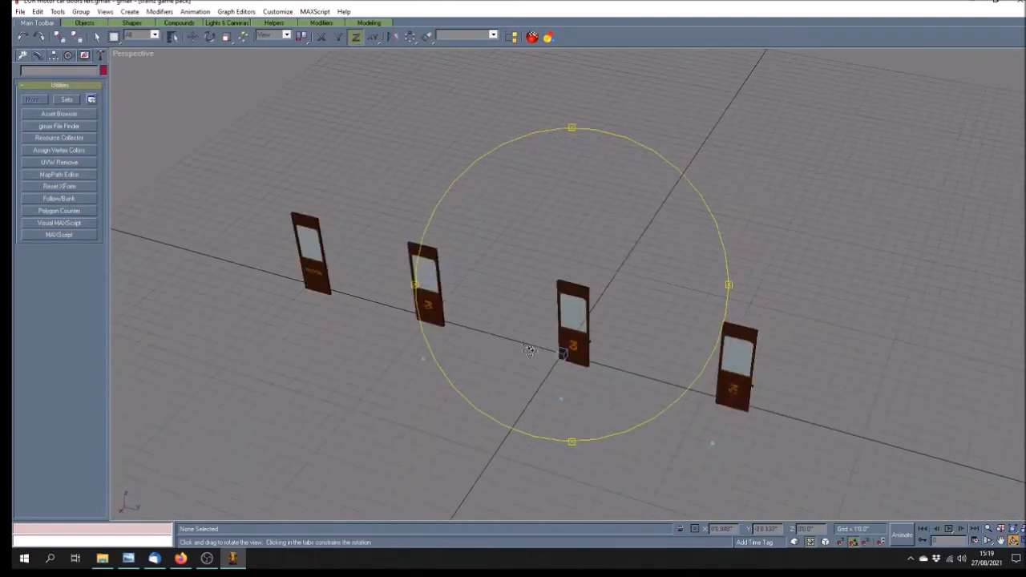
left_click(96, 36)
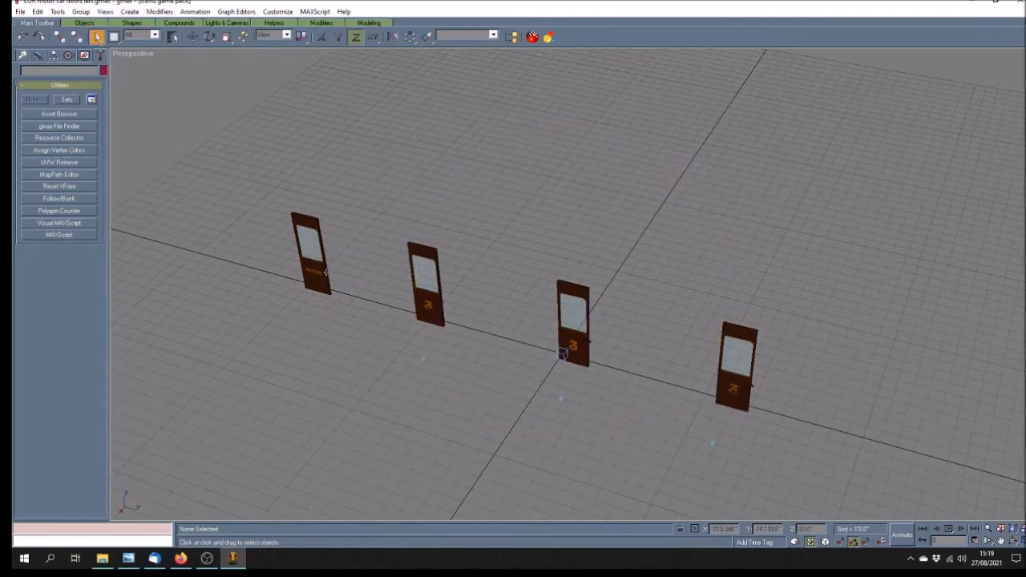
left_click(949, 529)
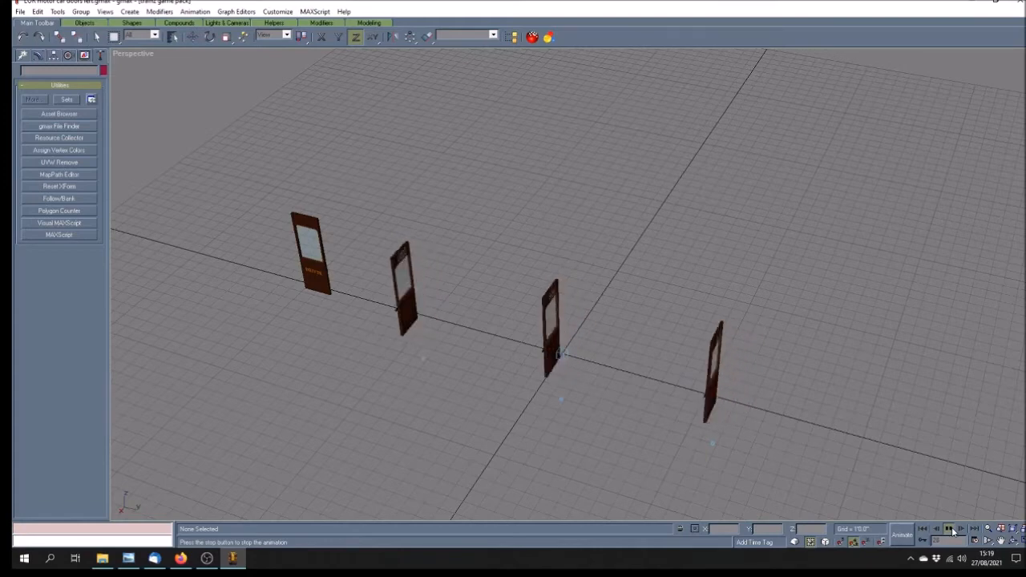
left_click(949, 529)
left_click(923, 530)
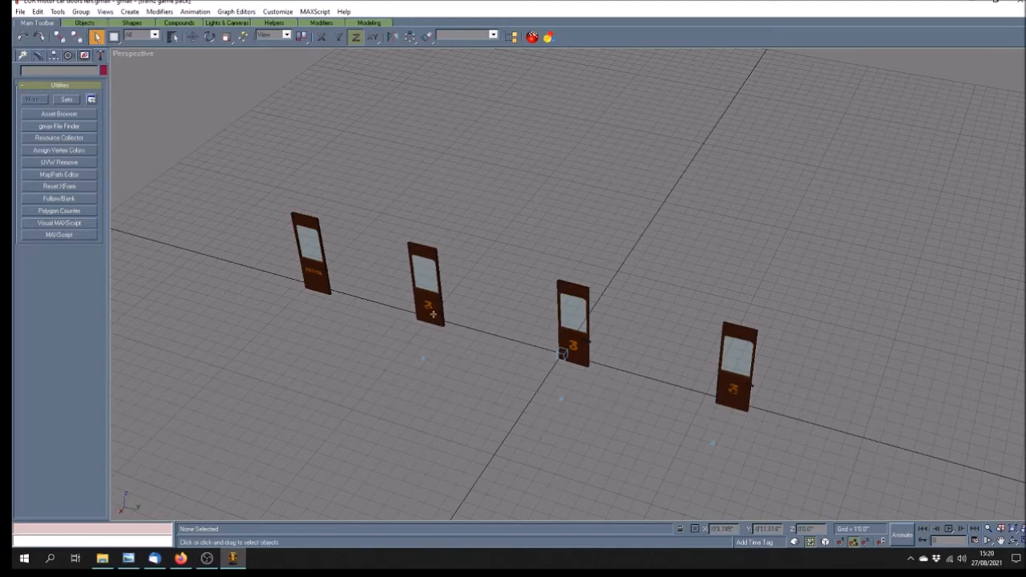
Open LOR motor car doors right.gmax from the meshes - rolling stock folder, discarding the changes to the current scene.
left_click(1000, 540)
left_click_drag(665, 437, 662, 383)
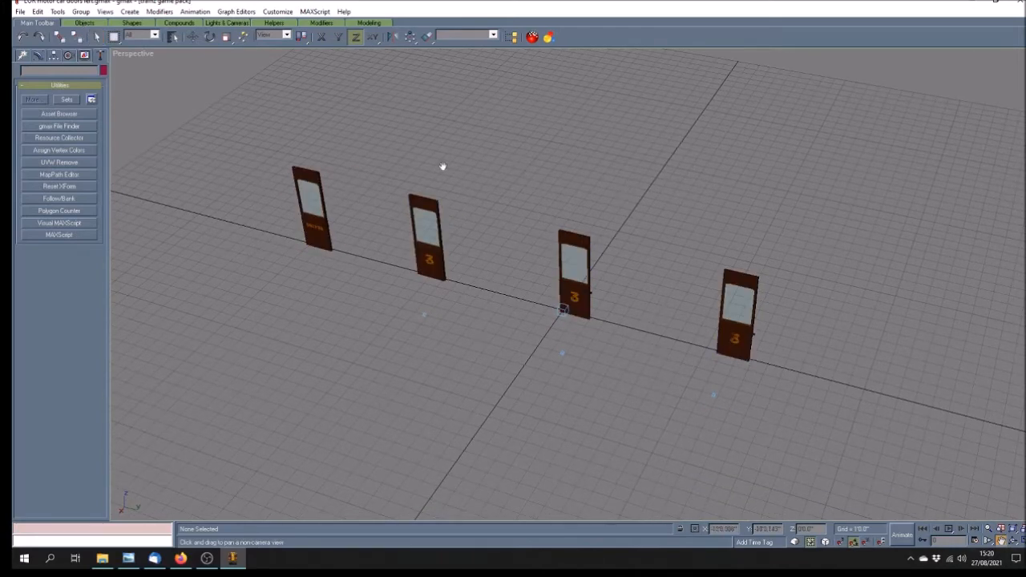
mouse_move(464, 341)
left_mouse_down()
mouse_move(264, 222)
mouse_move(481, 382)
mouse_move(467, 378)
left_mouse_up()
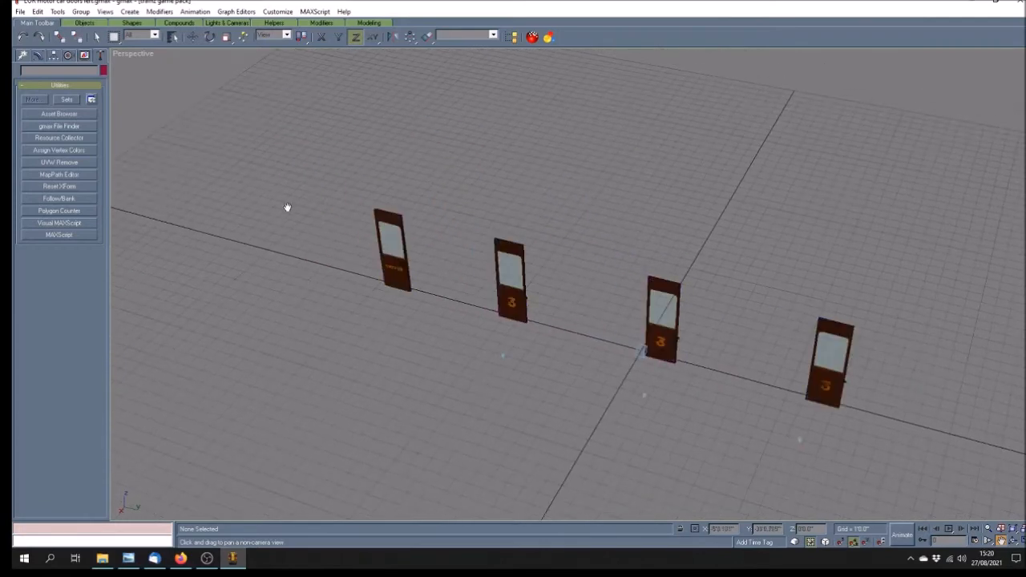
left_click_drag(735, 462, 675, 415)
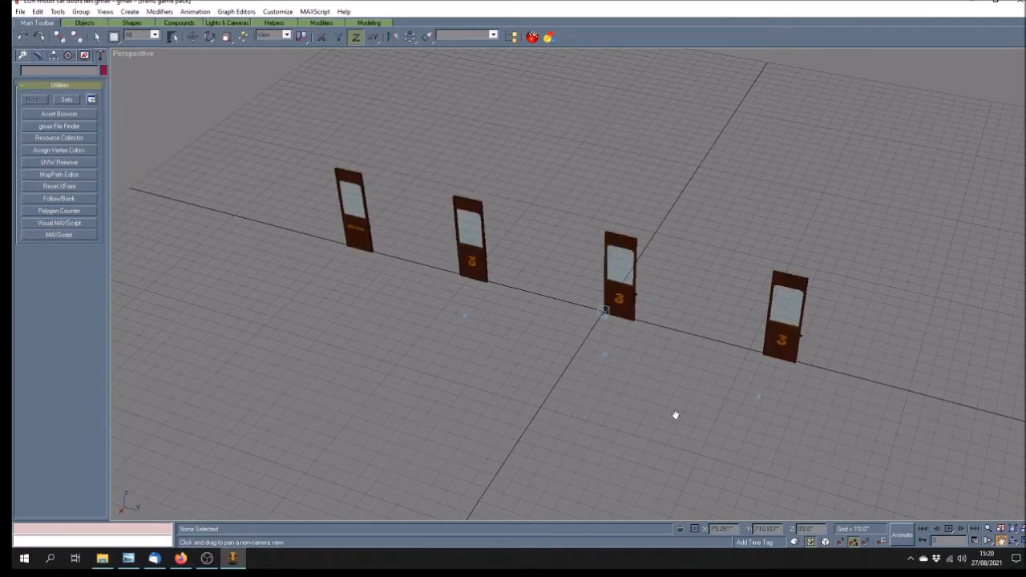
left_click(20, 12)
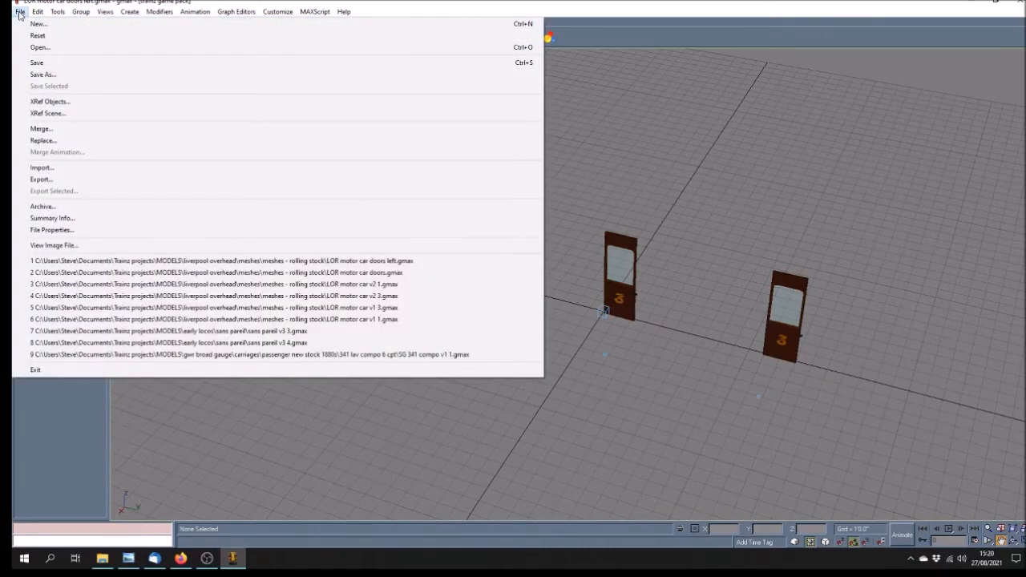
left_click(46, 47)
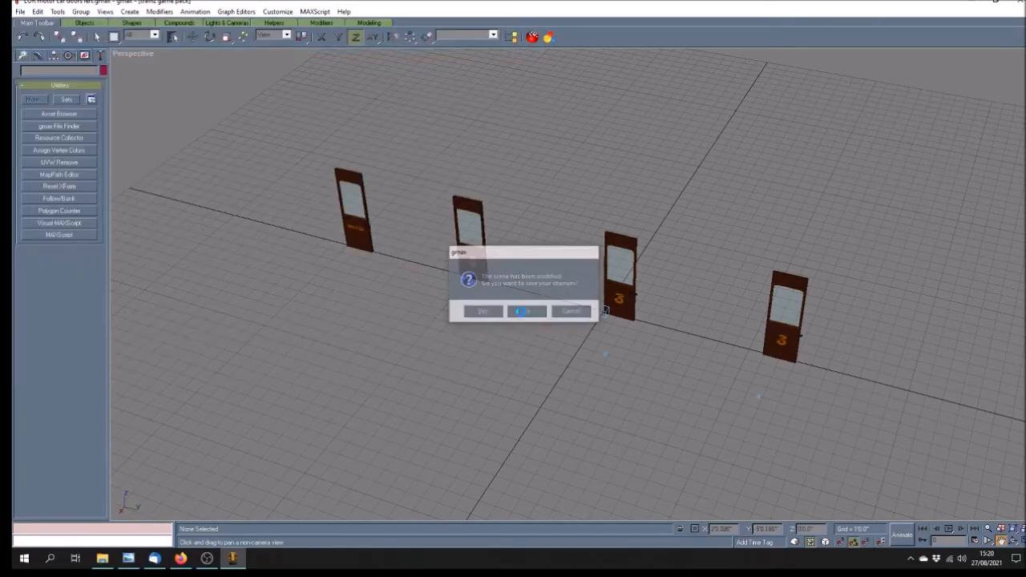
left_click(522, 311)
mouse_move(228, 82)
left_mouse_down()
mouse_move(228, 114)
mouse_move(228, 91)
left_mouse_up()
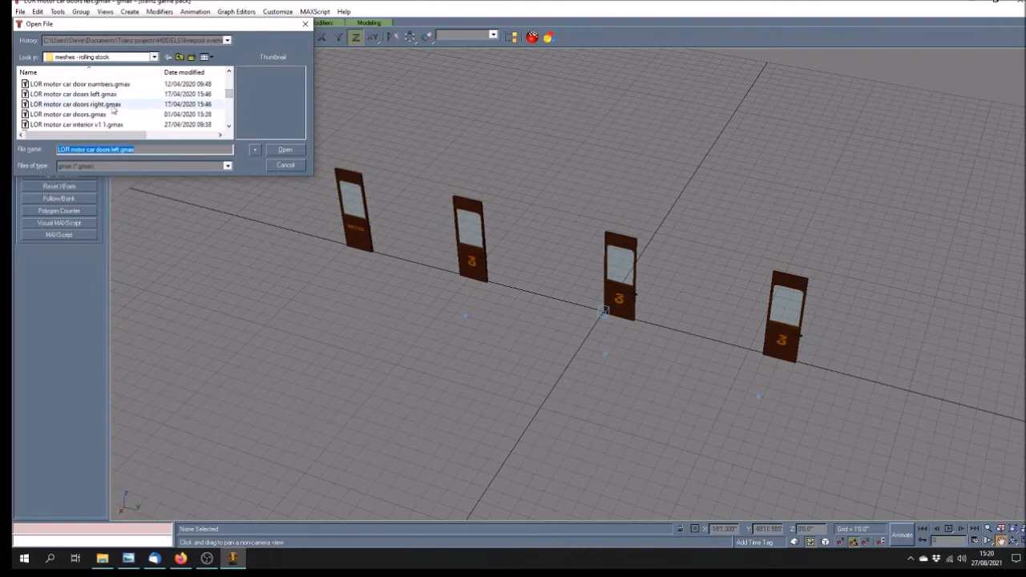
left_click(114, 104)
left_click(287, 152)
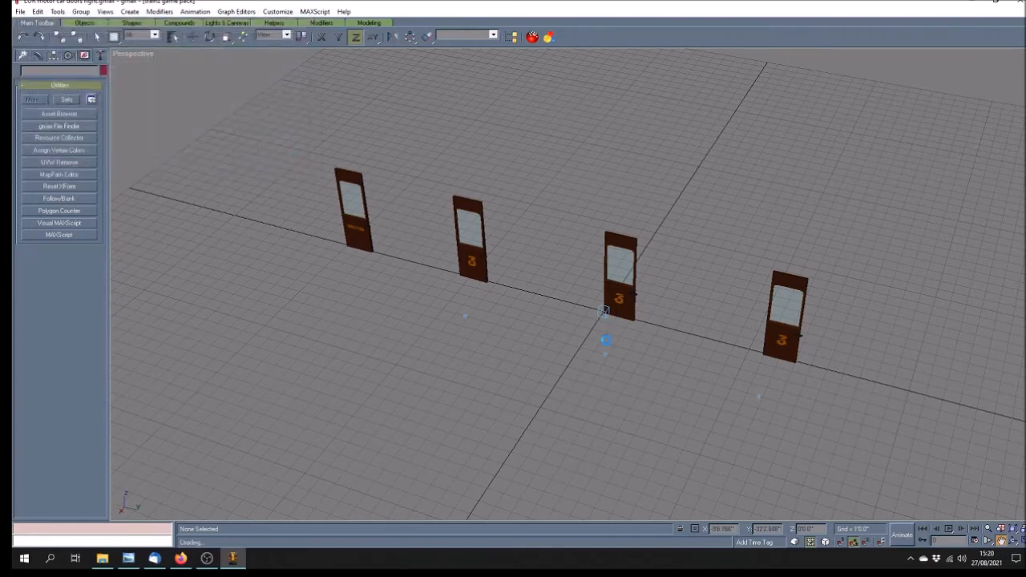
Maximise the Perspective view and examine the four right-hand doors from another angle.
left_click_drag(745, 470, 731, 453)
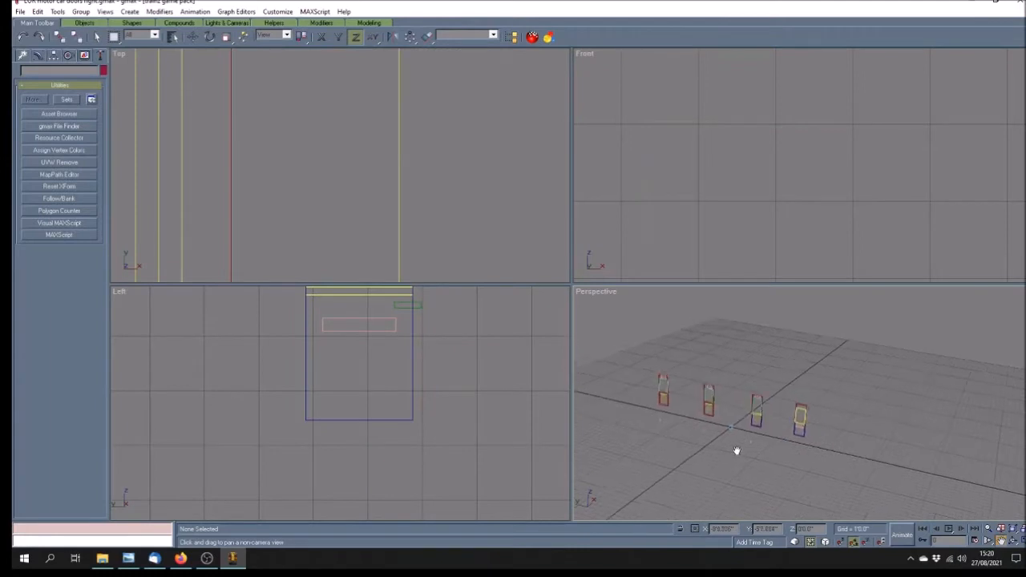
key("w")
left_click_drag(457, 344, 589, 346)
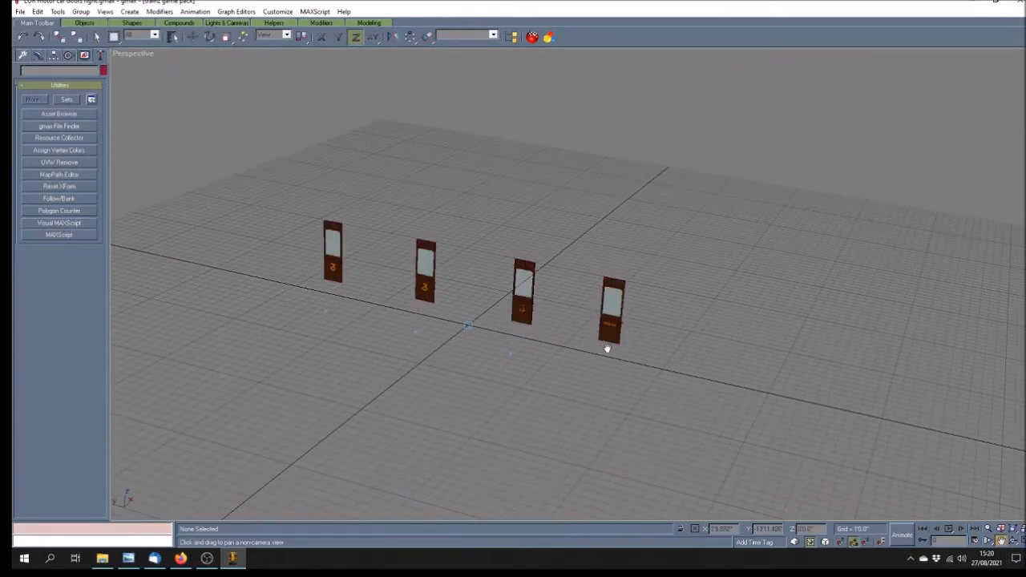
left_click(1002, 541)
left_click_drag(545, 372, 487, 348)
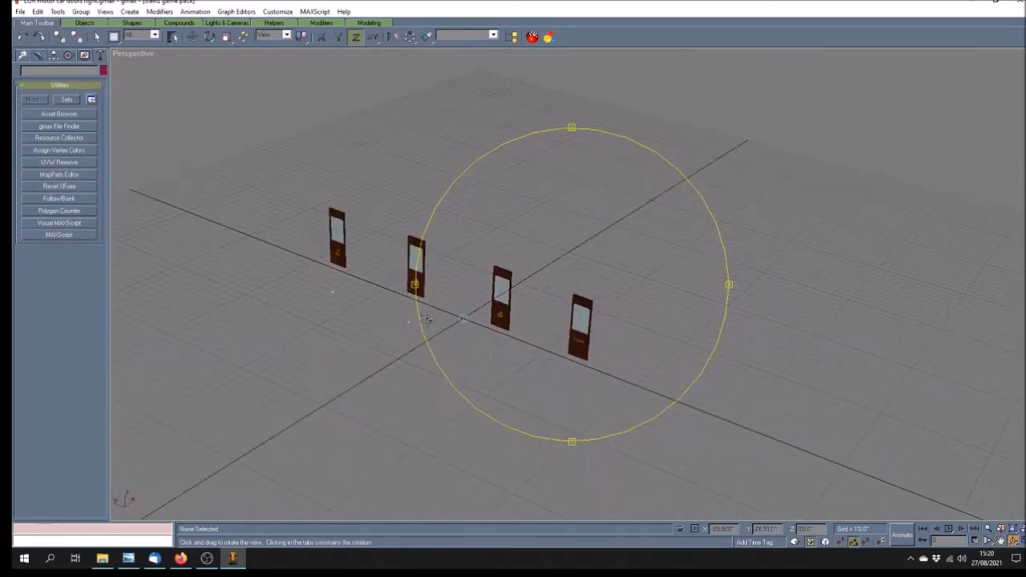
Reopen LOR motor car doors.gmax and examine both rows of doors from several angles.
left_click(20, 11)
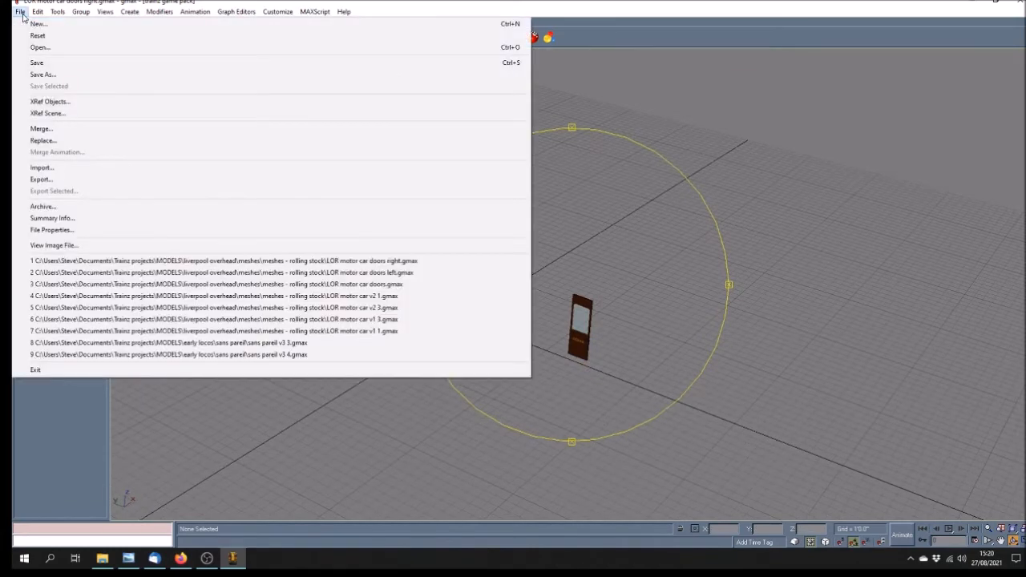
left_click(408, 284)
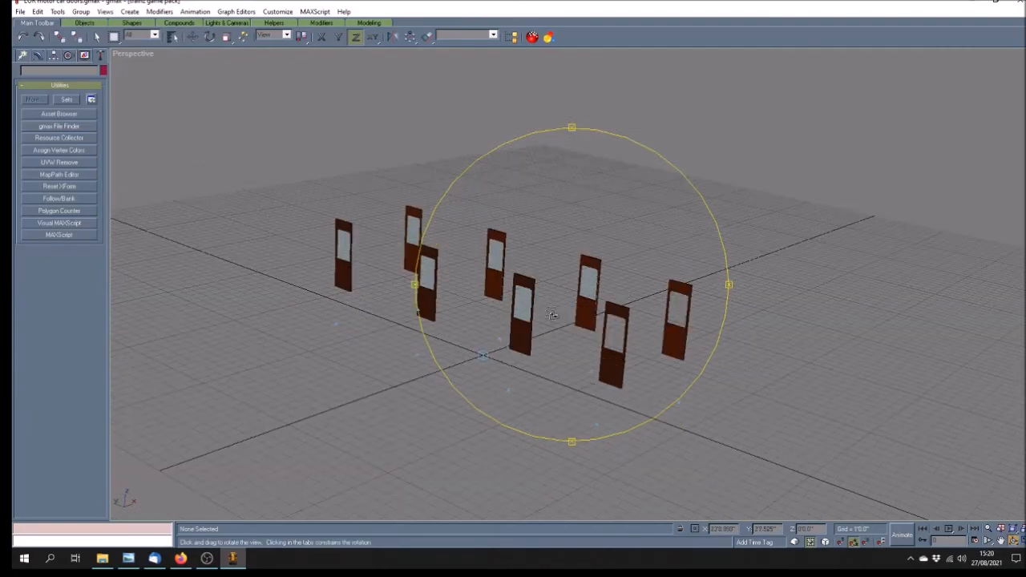
mouse_move(551, 313)
left_mouse_down()
mouse_move(540, 328)
mouse_move(606, 315)
mouse_move(461, 315)
mouse_move(569, 318)
mouse_move(521, 315)
mouse_move(514, 320)
mouse_move(531, 324)
mouse_move(487, 337)
mouse_move(574, 373)
mouse_move(548, 364)
left_mouse_up()
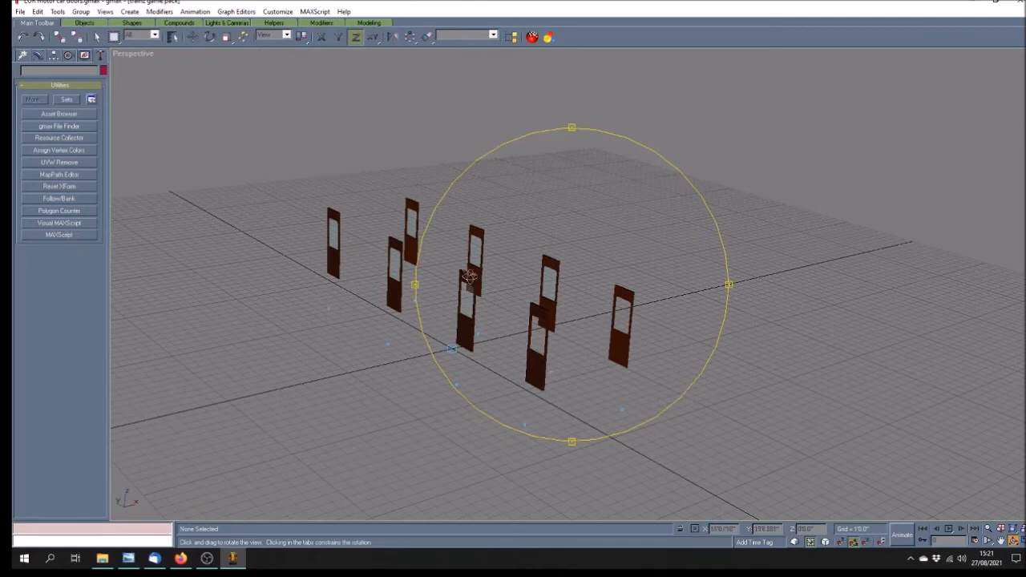
left_click_drag(513, 356, 388, 310)
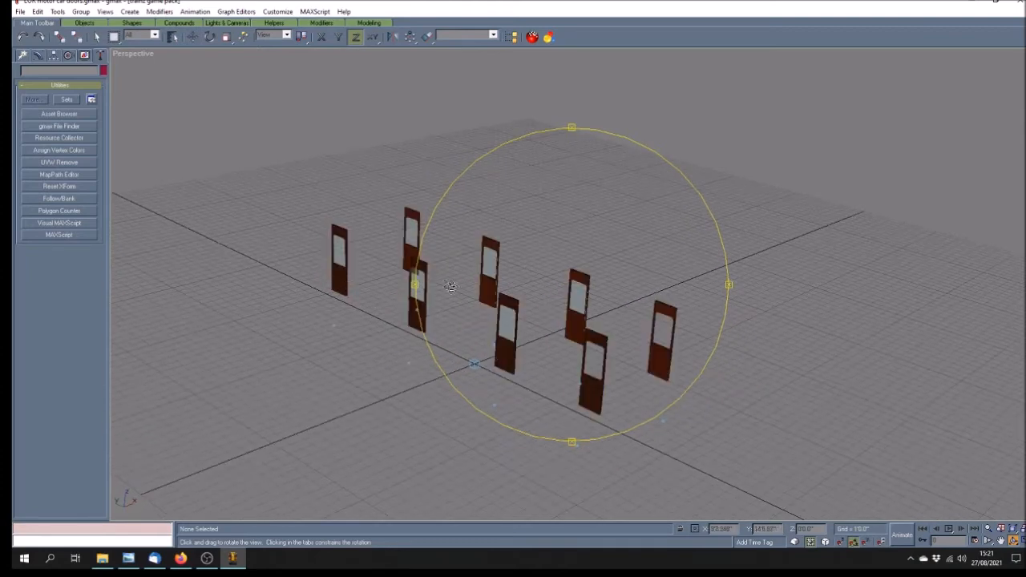
left_click_drag(541, 379, 442, 353)
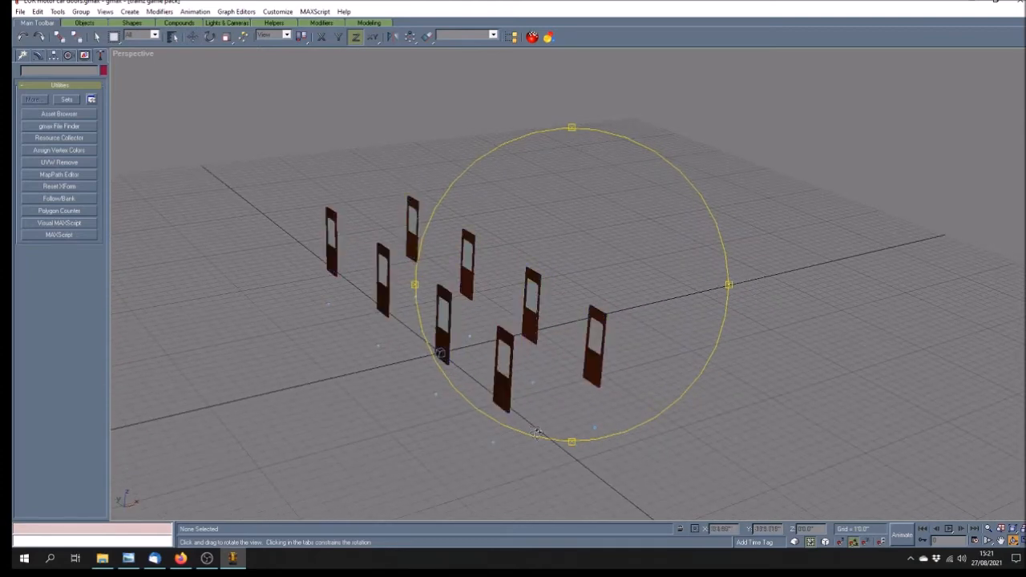
left_click_drag(568, 402, 584, 404)
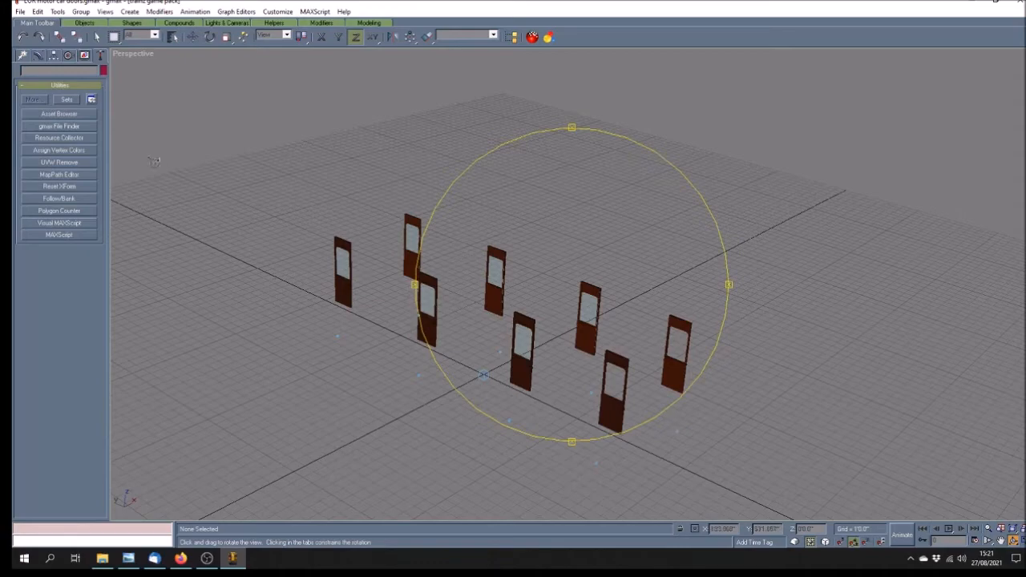
Open LOR motor car 39 doors left.gmax from the meshes - rolling stock folder.
left_click(20, 12)
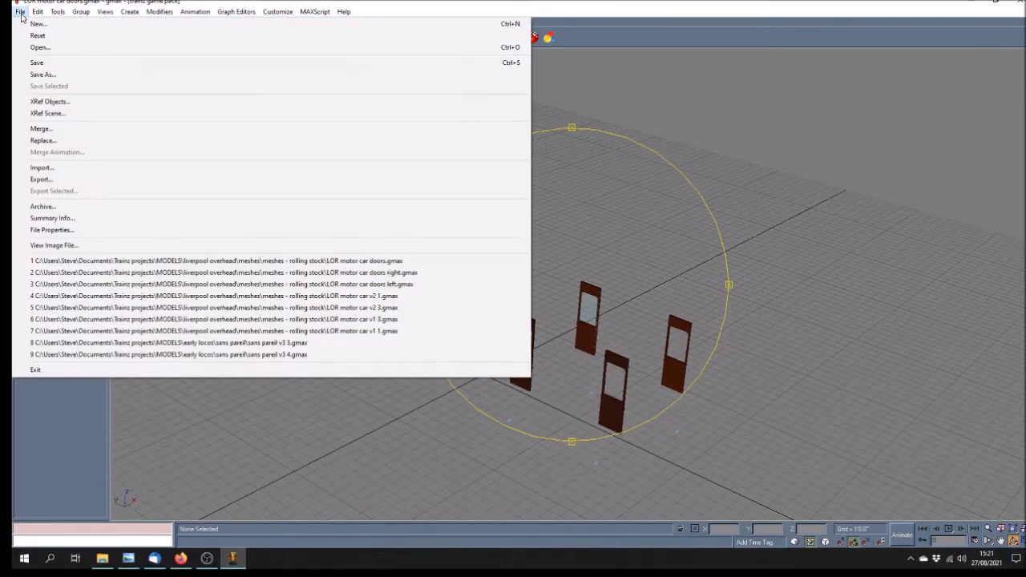
left_click(40, 47)
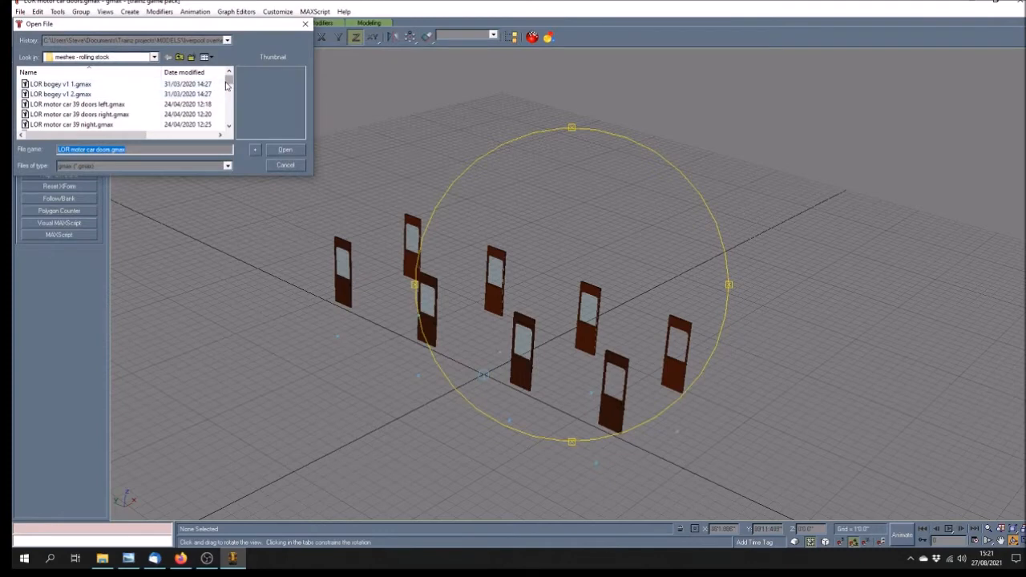
left_click(120, 105)
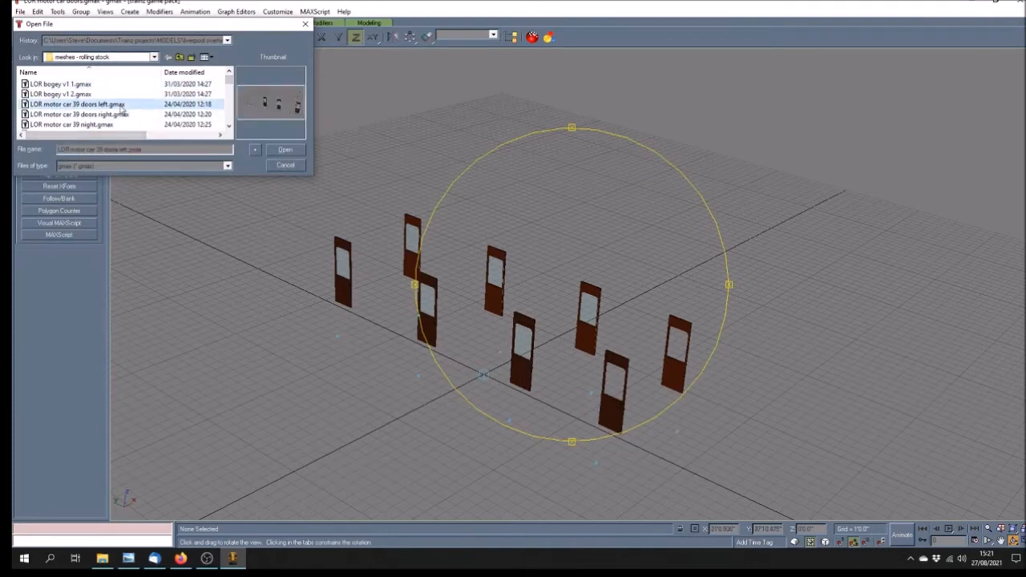
left_click(286, 150)
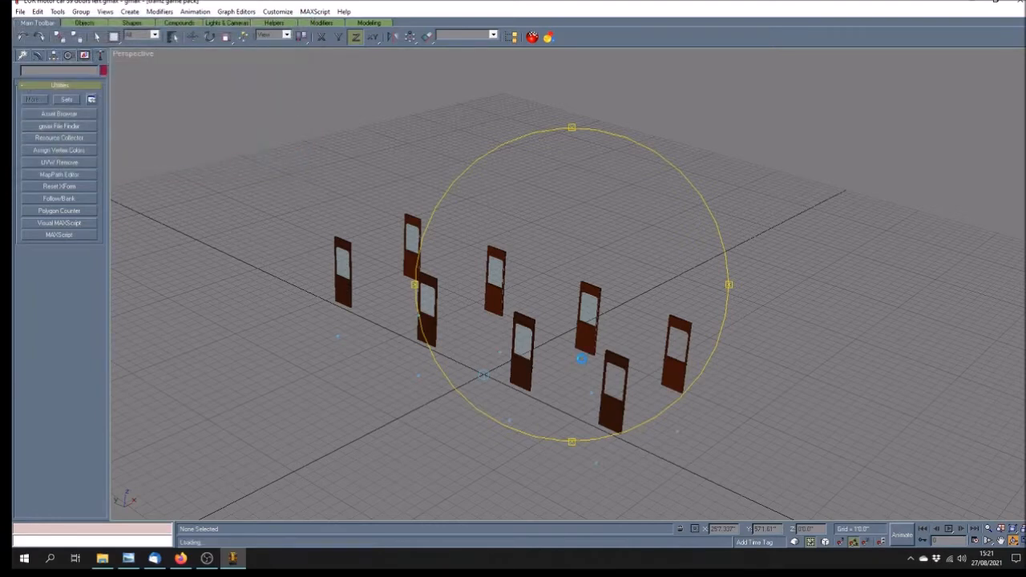
Maximise the Perspective view and frame the four car 39 left-hand doors to examine their lettering.
left_click(1001, 541)
left_click_drag(886, 481, 821, 464)
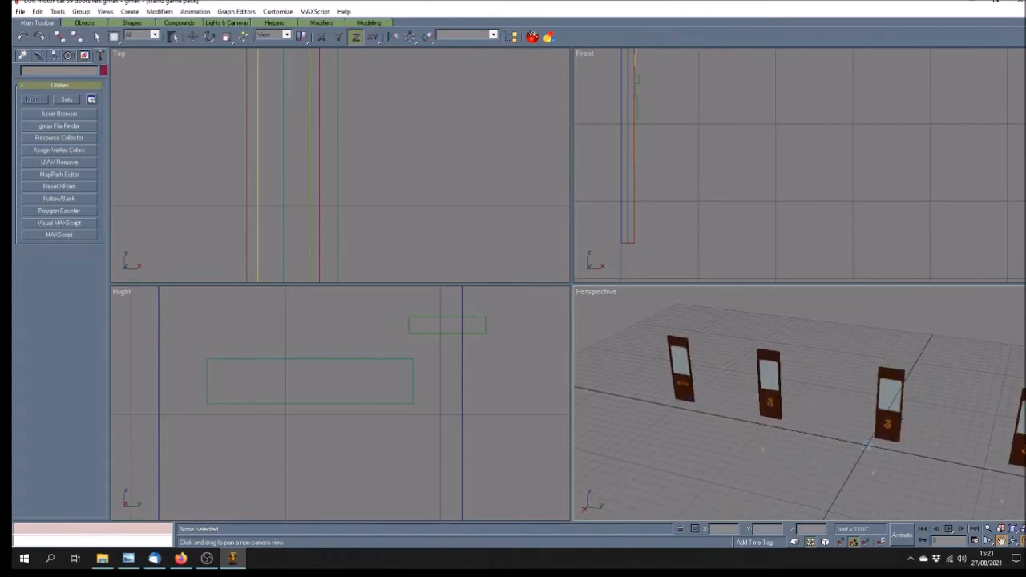
left_click(1014, 541)
left_click_drag(611, 361, 495, 343)
scroll(498, 339, "down", 5)
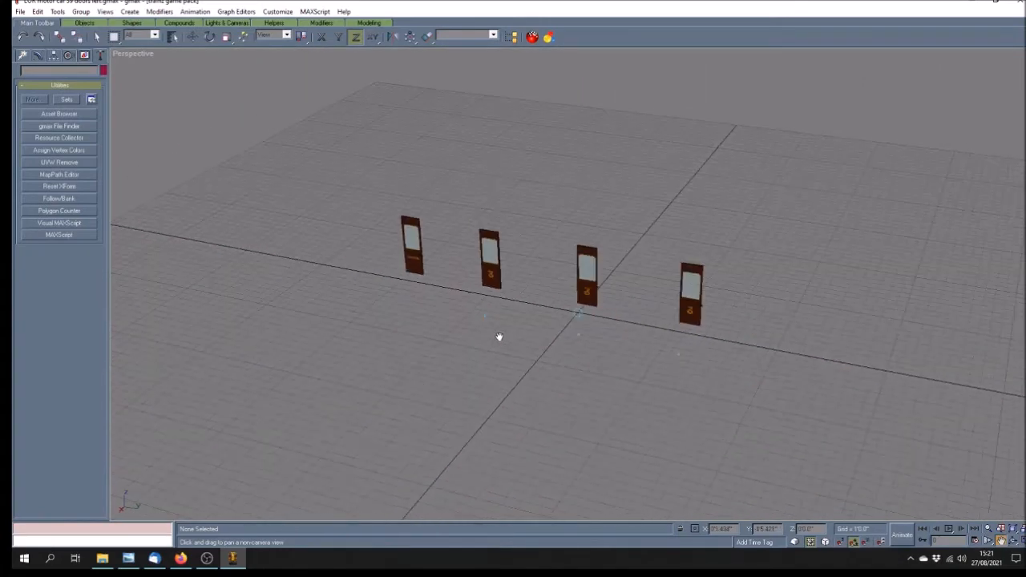
scroll(500, 336, "up", 3)
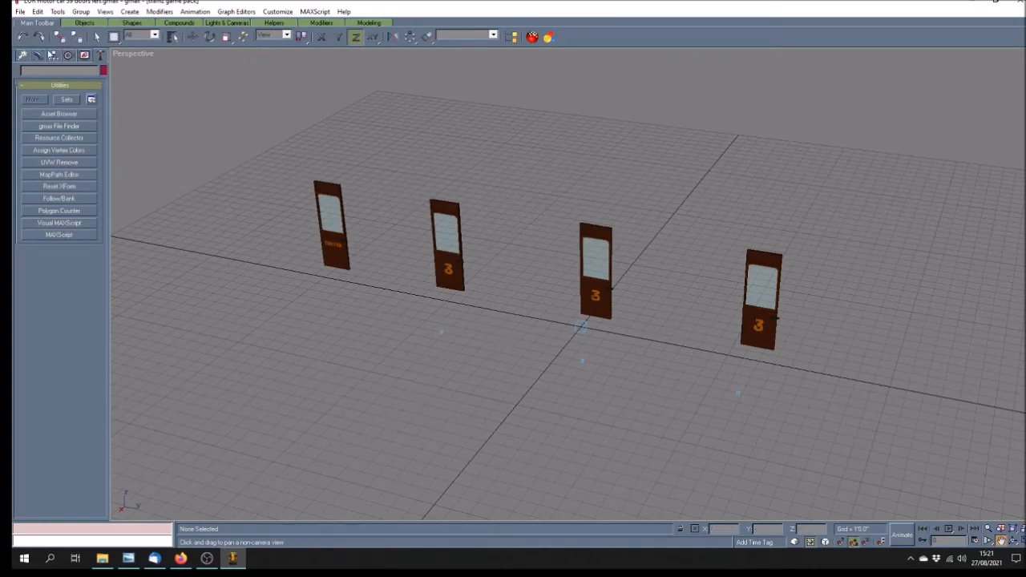
Open LOR motor car 43 doors left.gmax from the meshes - rolling stock folder.
left_click(20, 11)
left_click(36, 47)
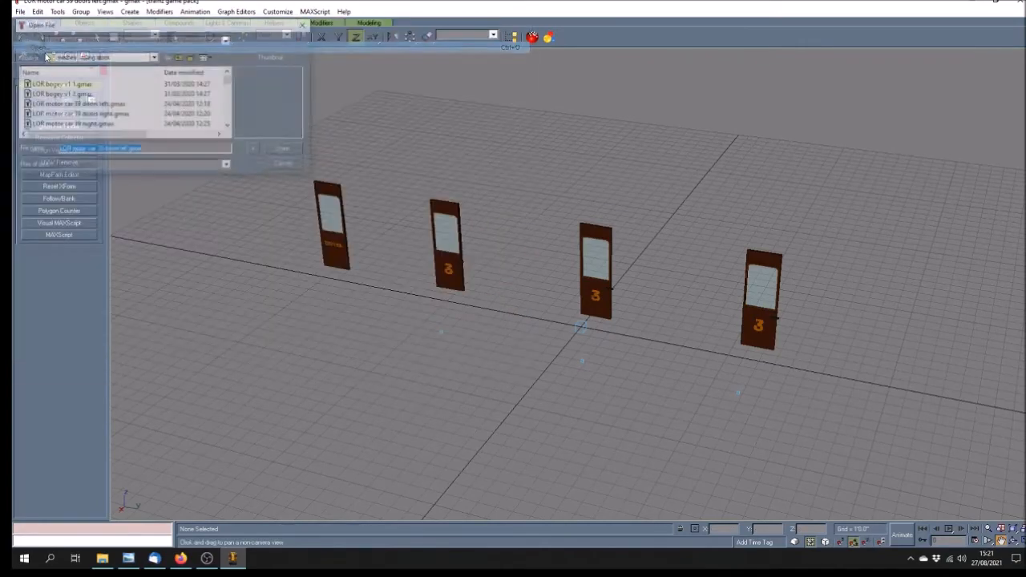
left_click_drag(229, 82, 229, 89)
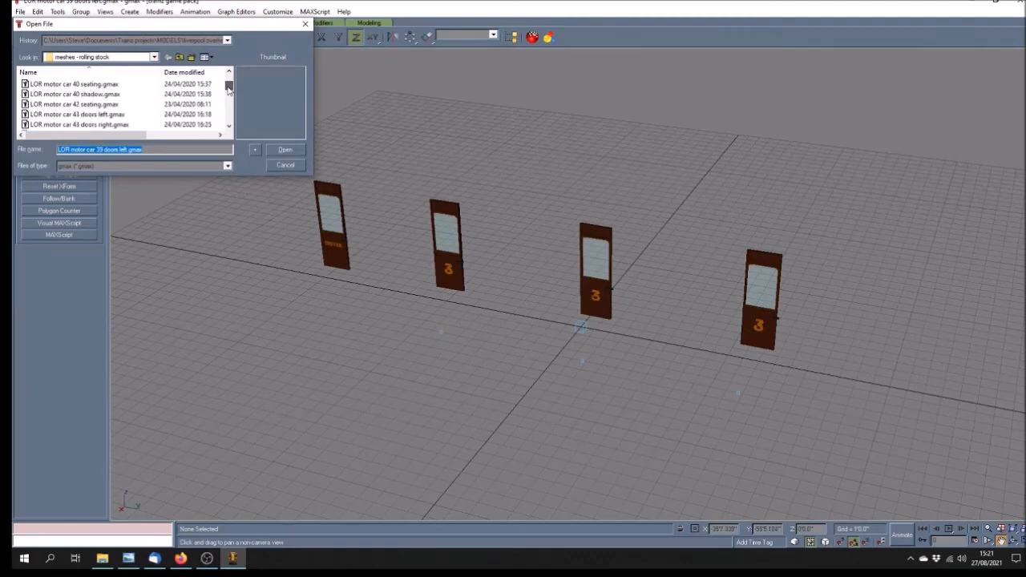
left_click(81, 114)
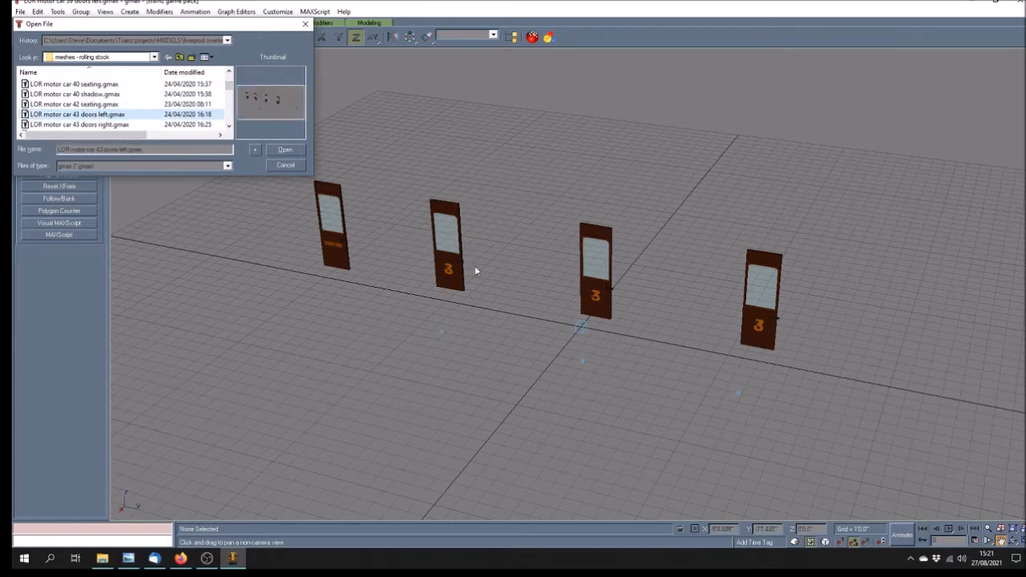
left_click(283, 150)
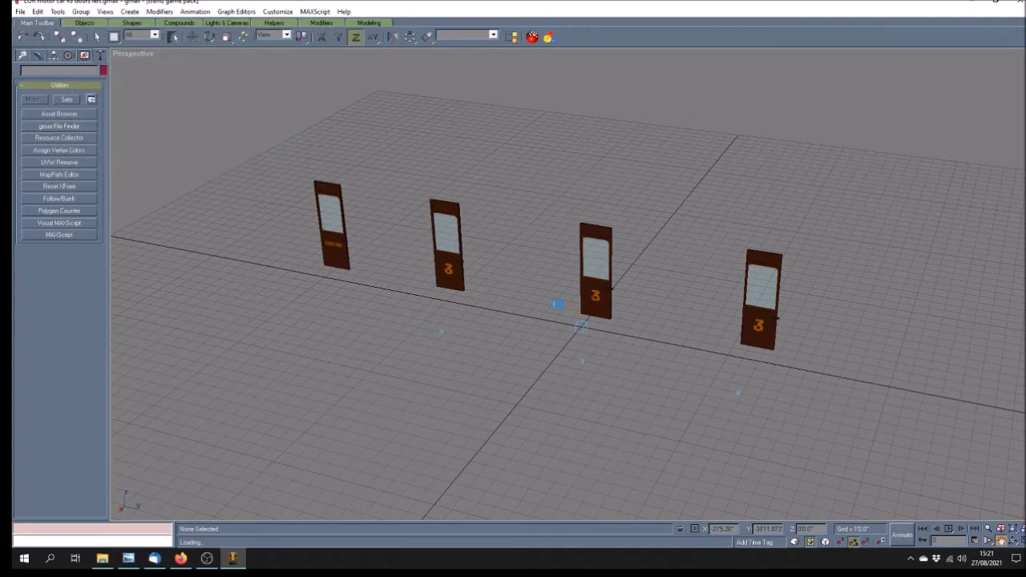
Examine the four car 43 left-hand doors in the Perspective view, up close and as a whole row.
left_click_drag(558, 304, 630, 325)
left_click_drag(476, 316, 465, 313)
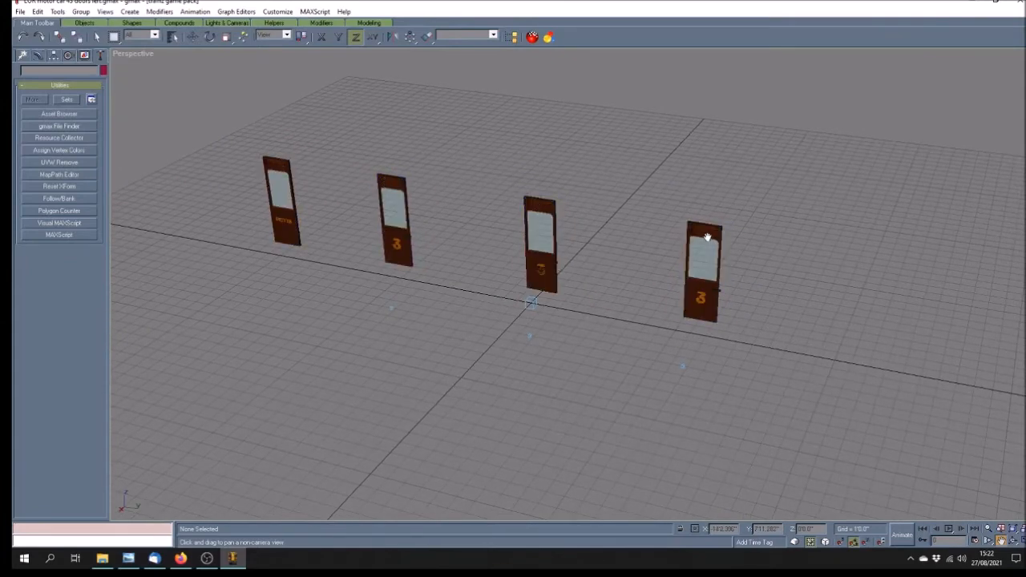
left_click_drag(596, 325, 593, 347)
scroll(593, 348, "down", 3)
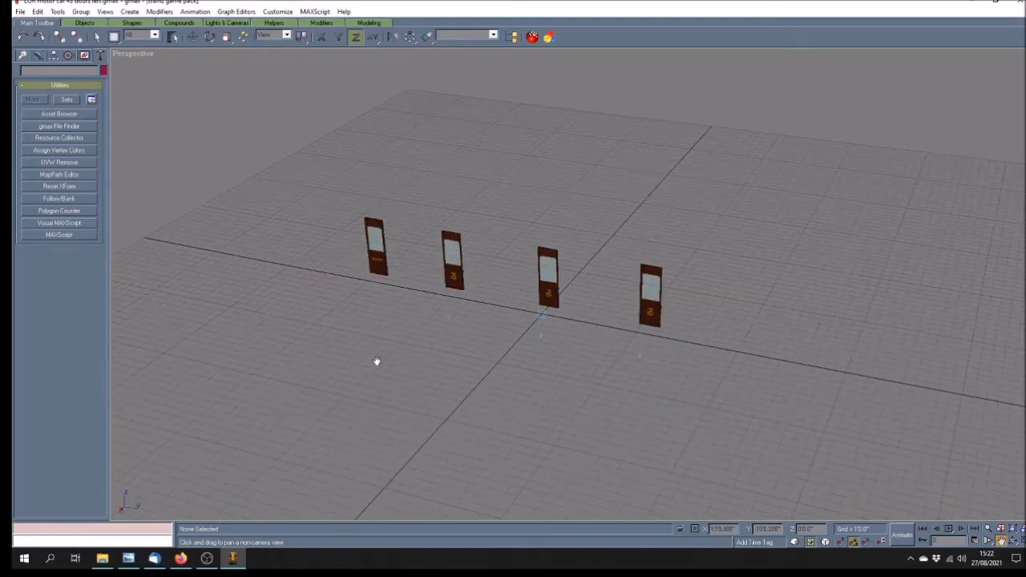
Switch to File Explorer and open the lor_motor_carriage_43 folder under Trainz projects, TANE models, trains.
left_click(102, 558)
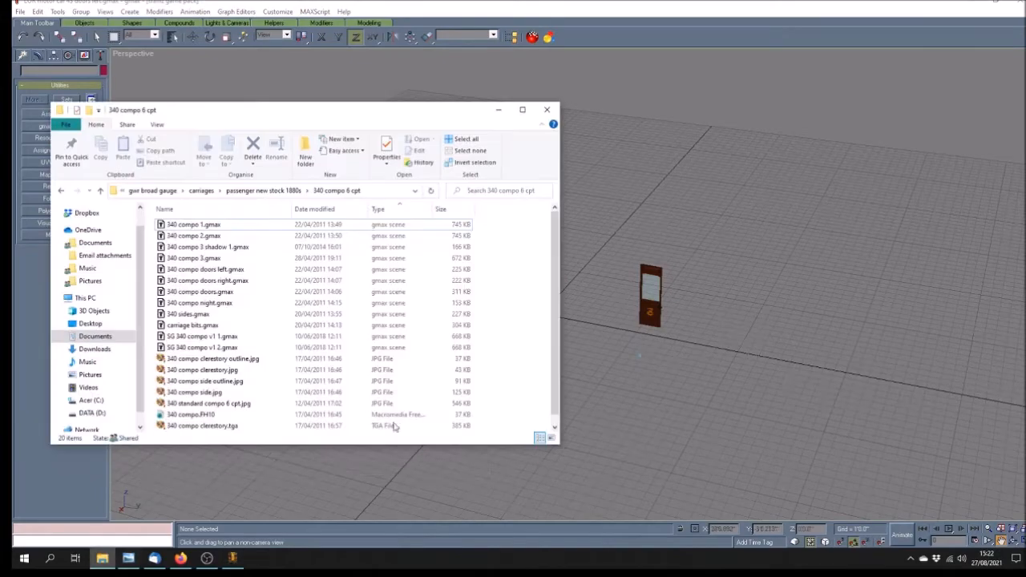
left_click(123, 191)
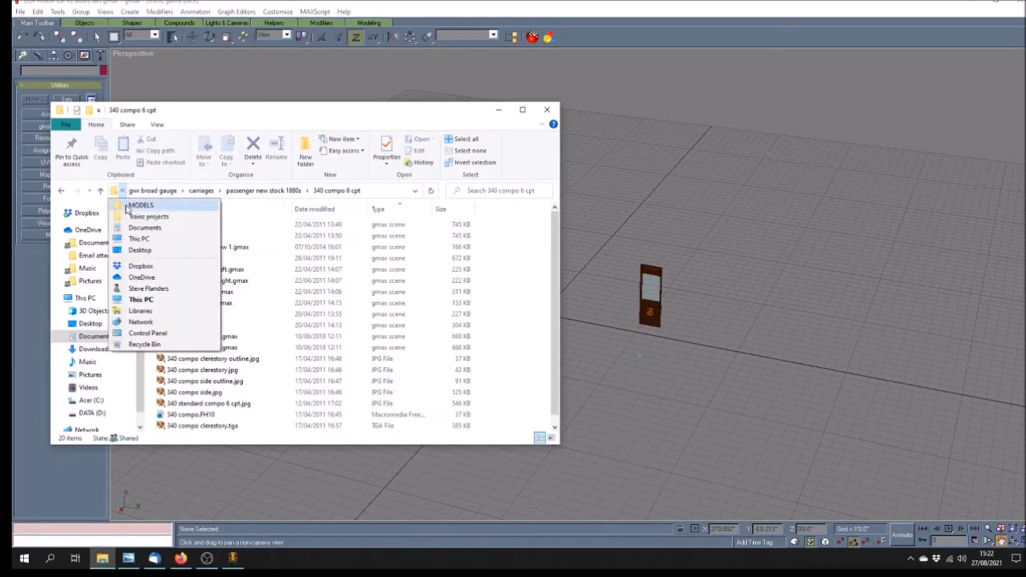
left_click(148, 216)
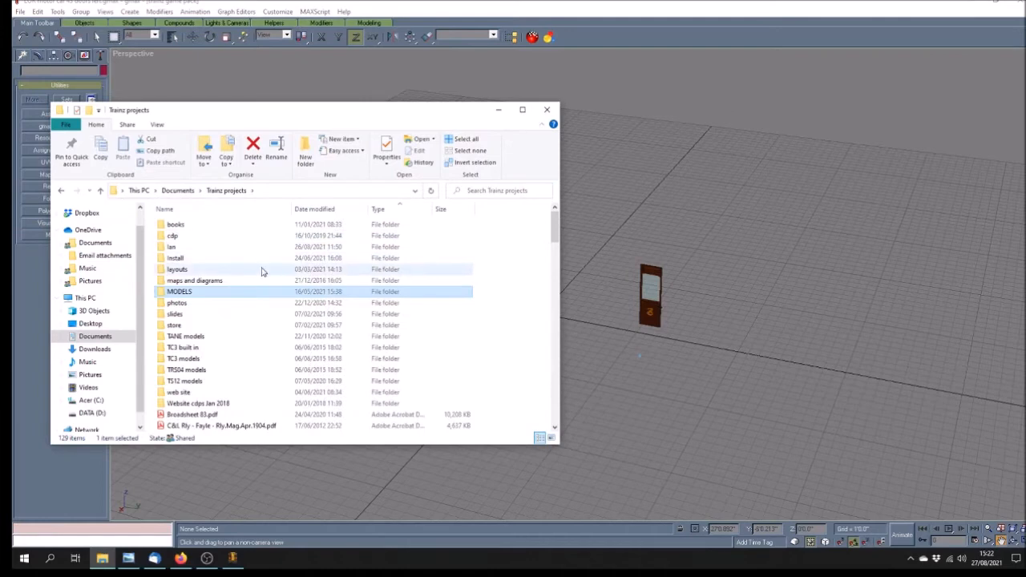
double_click(185, 336)
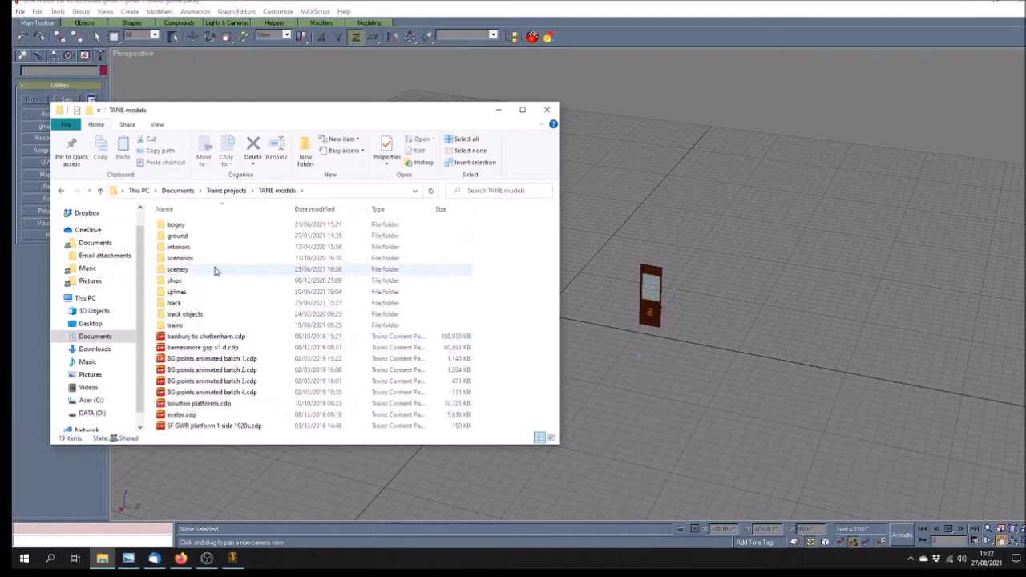
double_click(176, 325)
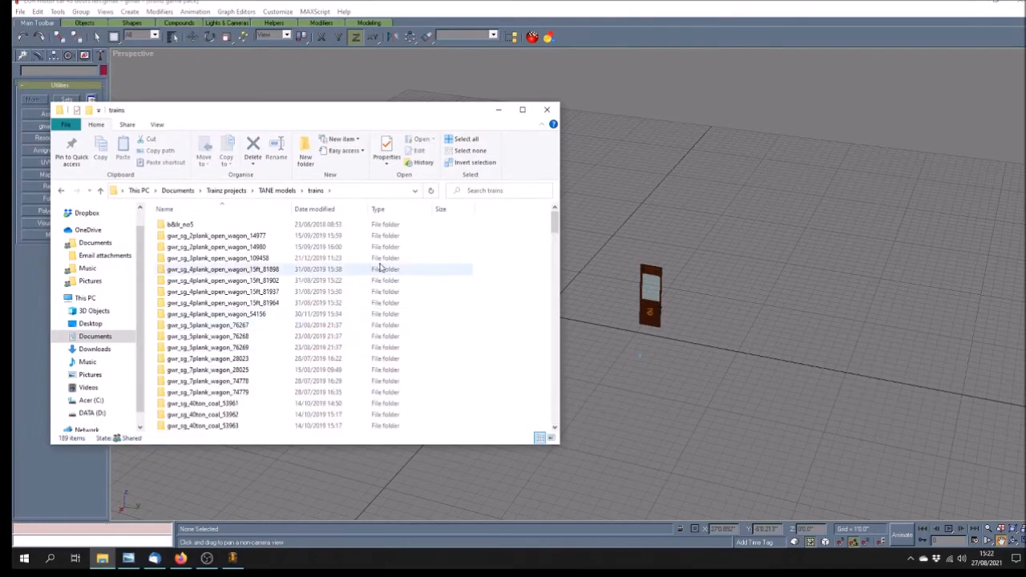
left_click_drag(555, 224, 553, 323)
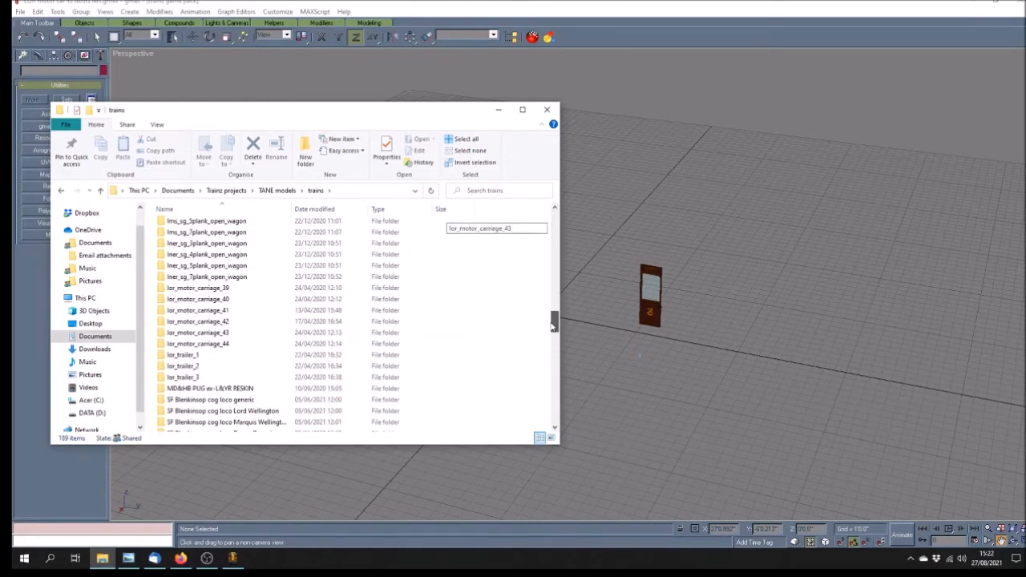
double_click(213, 333)
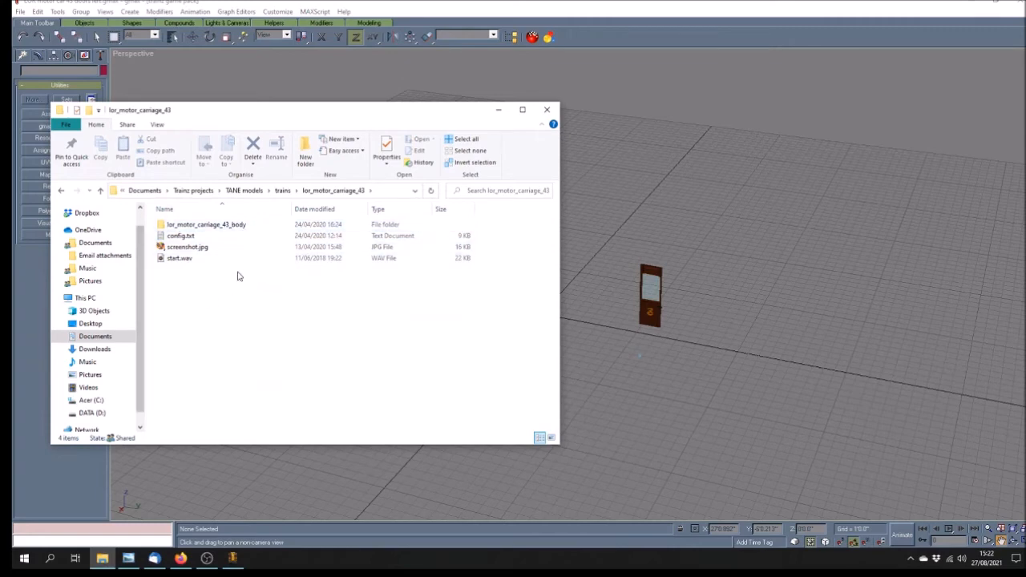
Open config.txt of motor carriage 43 and read its soundscript door entries and the mesh-table.
left_click_drag(268, 119, 508, 94)
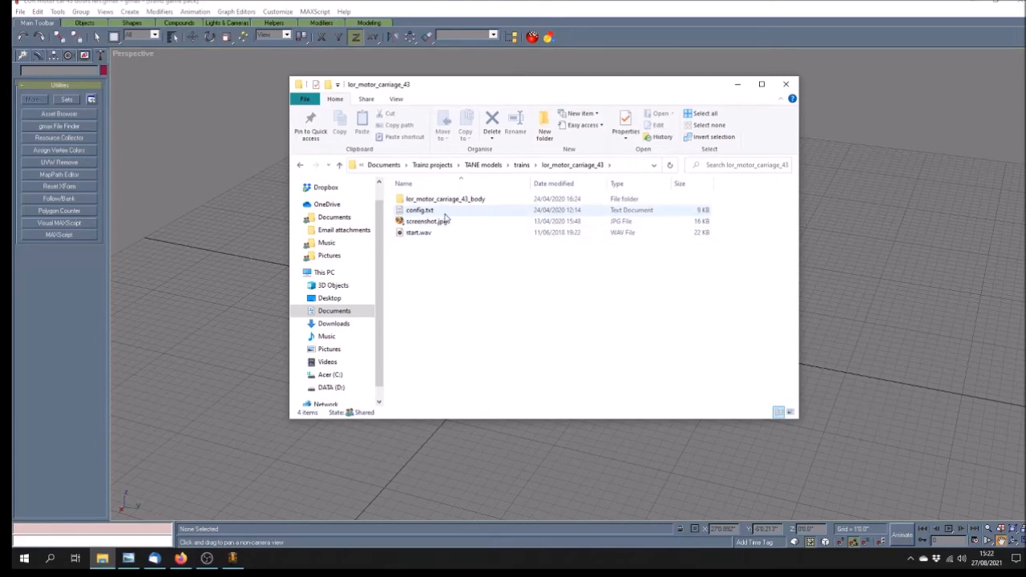
double_click(419, 211)
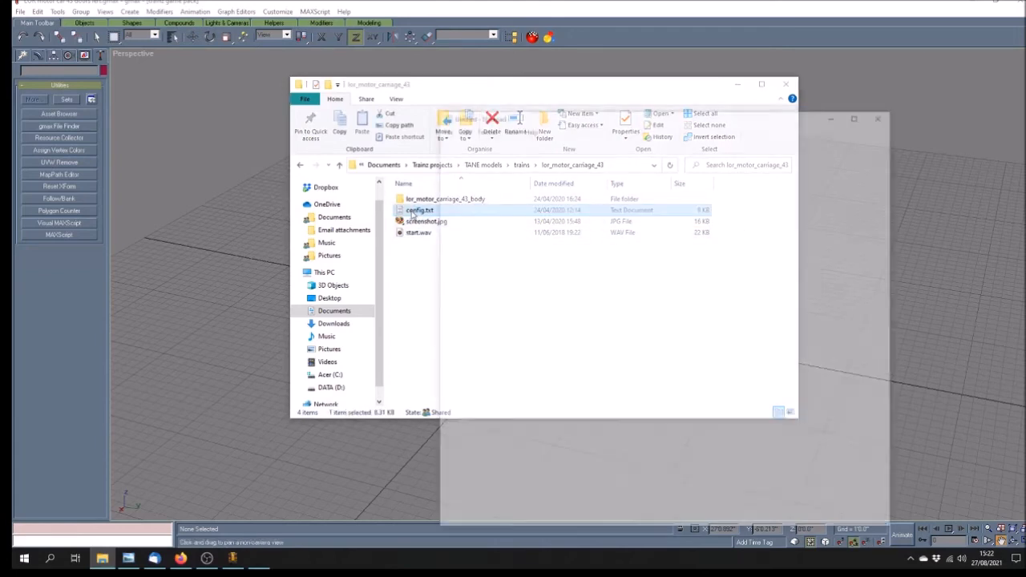
left_click_drag(617, 123, 541, 97)
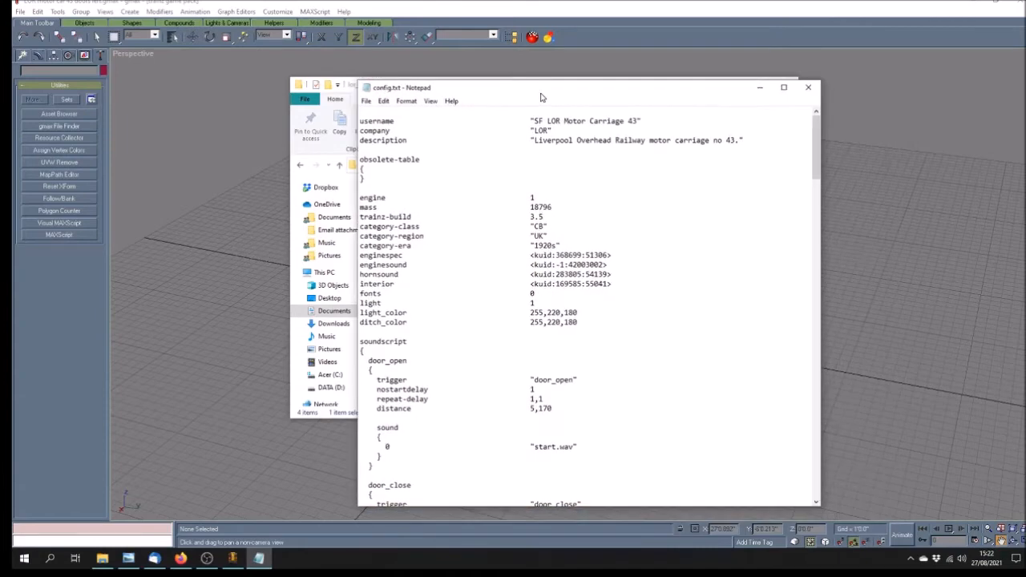
scroll(630, 264, "down", 6)
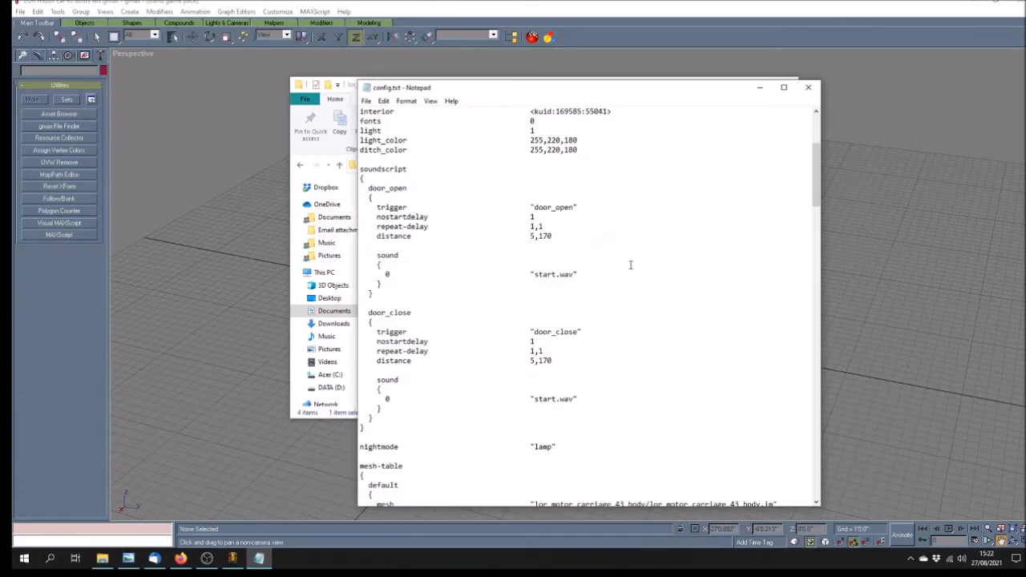
scroll(609, 258, "up", 1)
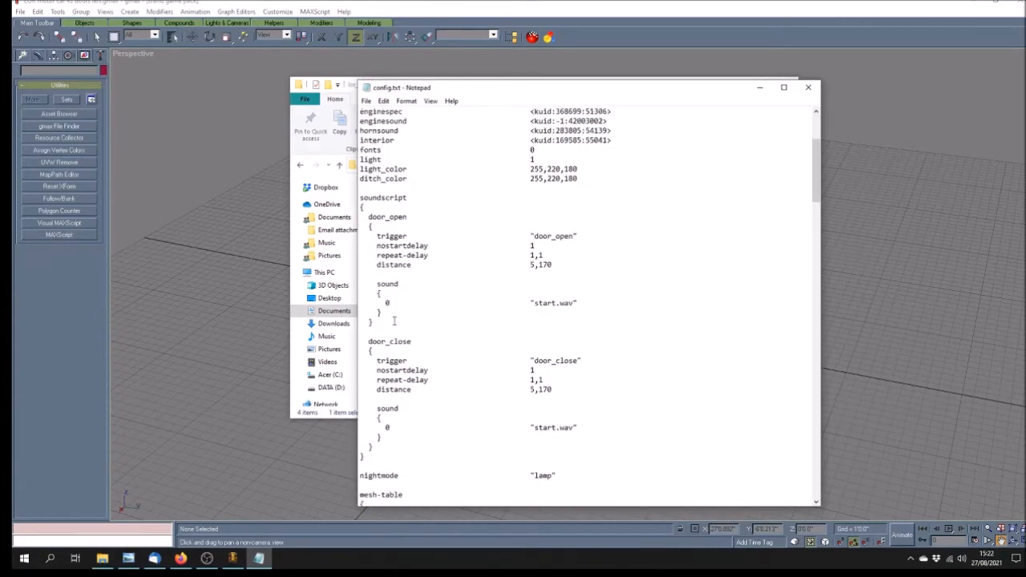
scroll(441, 304, "down", 10)
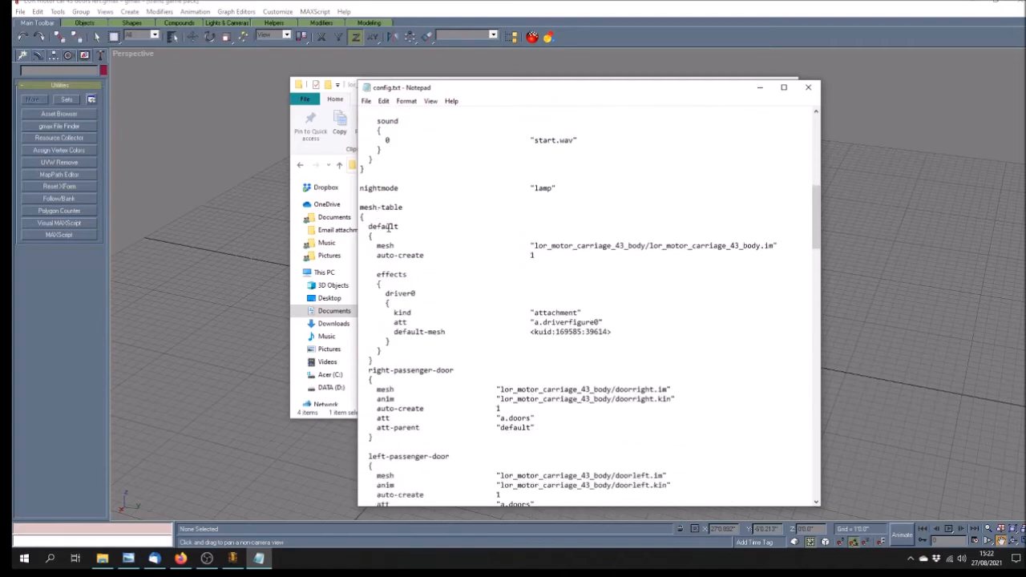
scroll(384, 226, "down", 1)
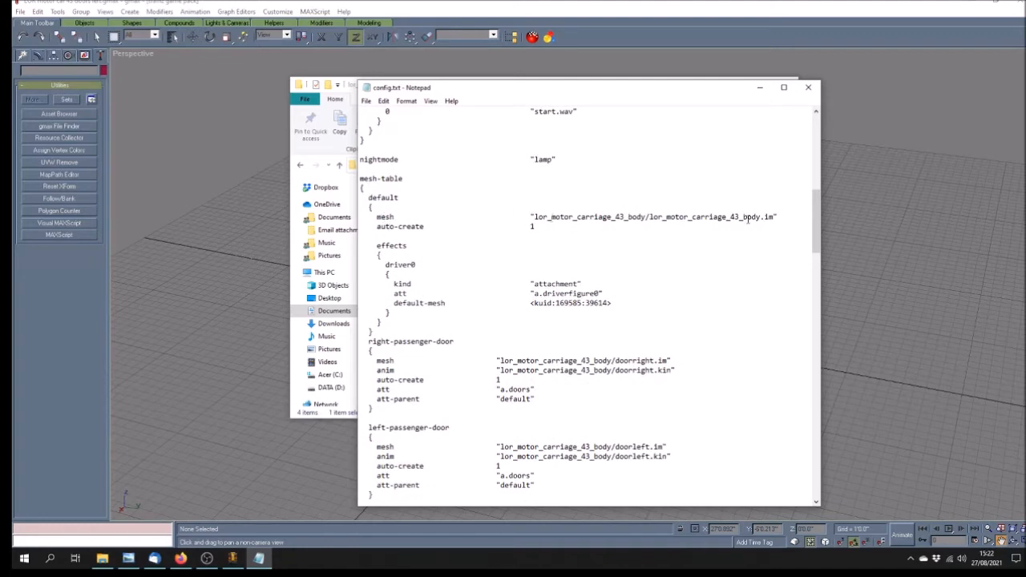
Move config.txt aside, open the lor_motor_carriage_43_body folder and sort its files by type.
left_click_drag(504, 88, 619, 90)
left_click_drag(435, 88, 290, 80)
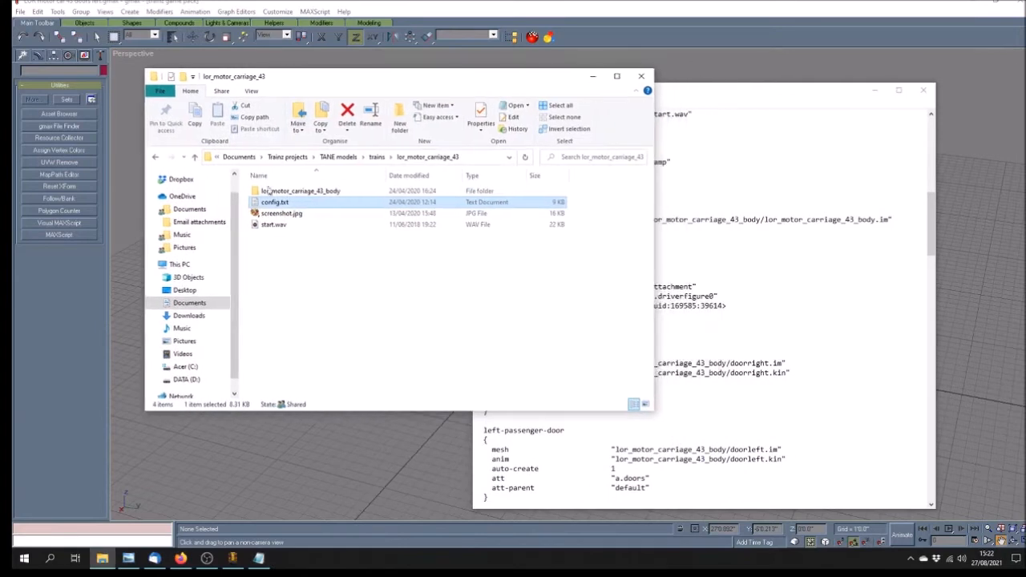
double_click(298, 190)
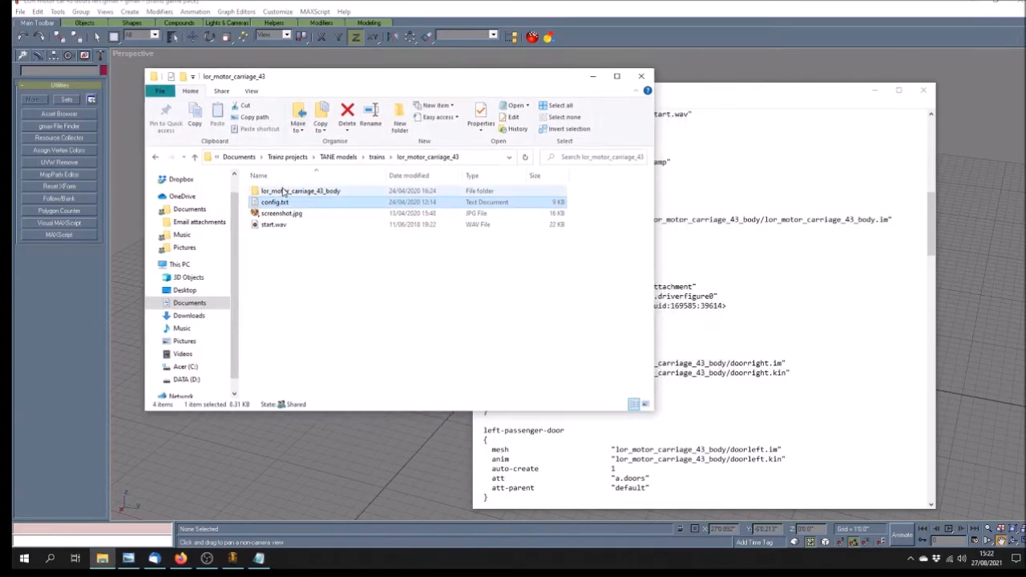
left_click(494, 177)
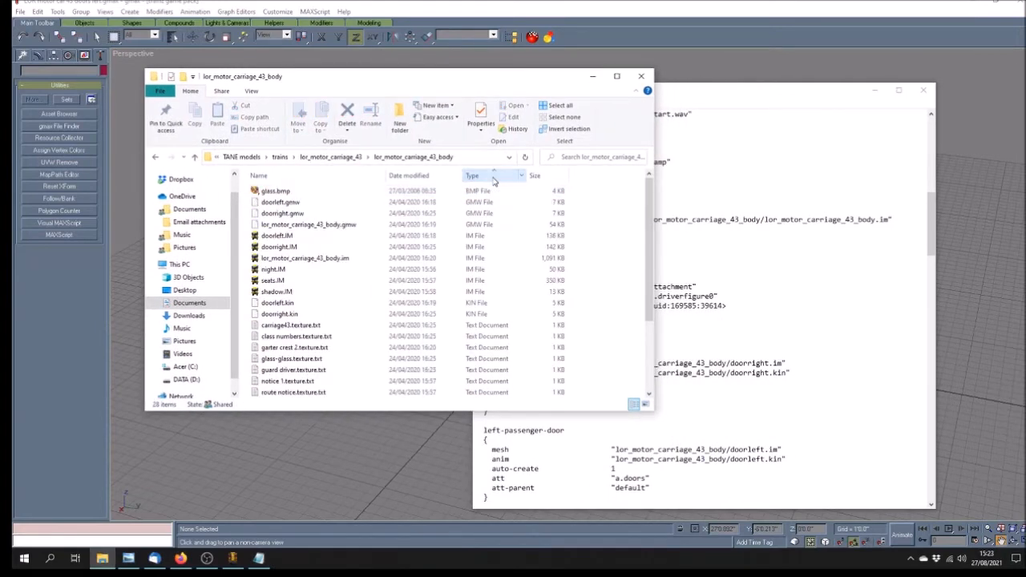
Delete the three GMW files doorleft.gmw, doorright.gmw and lor_motor_carriage_43_body.gmw.
left_click(289, 203)
left_click(309, 225, "shift")
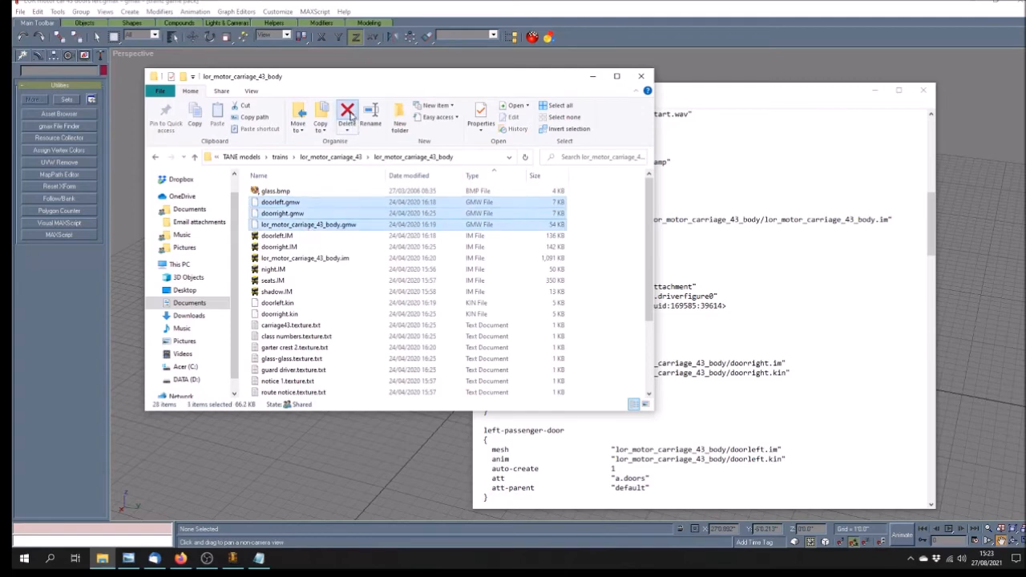
left_click(347, 117)
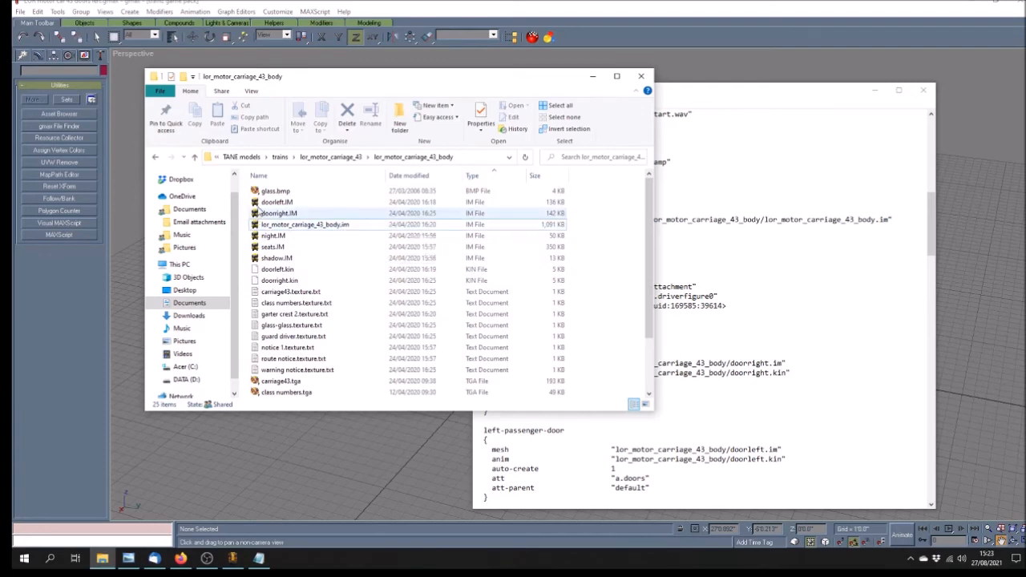
Arrange the body folder and config.txt side by side and compare the mesh-table's body, door and seat entries with the IM and KIN files.
left_click(298, 225)
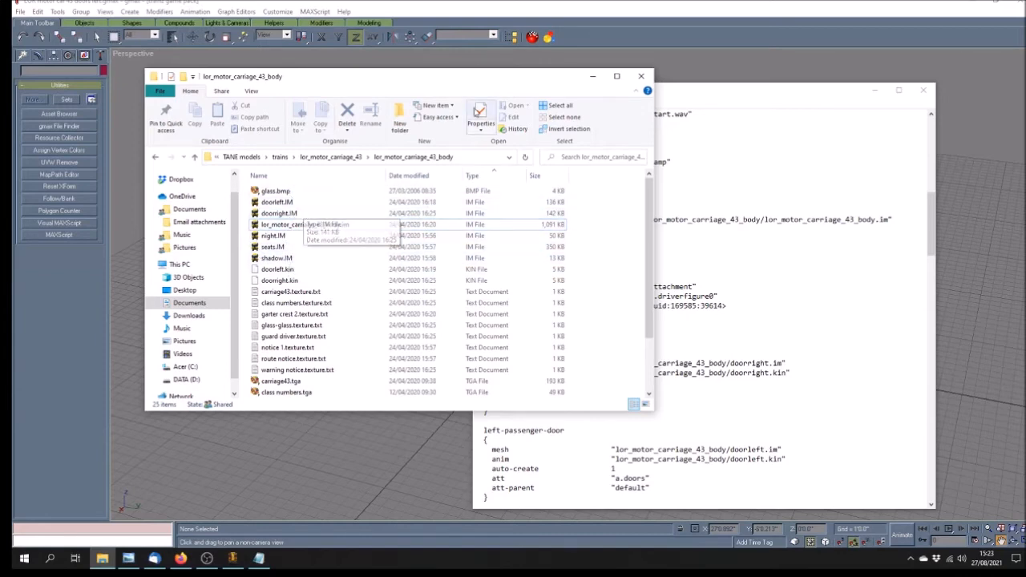
left_click_drag(445, 92, 367, 90)
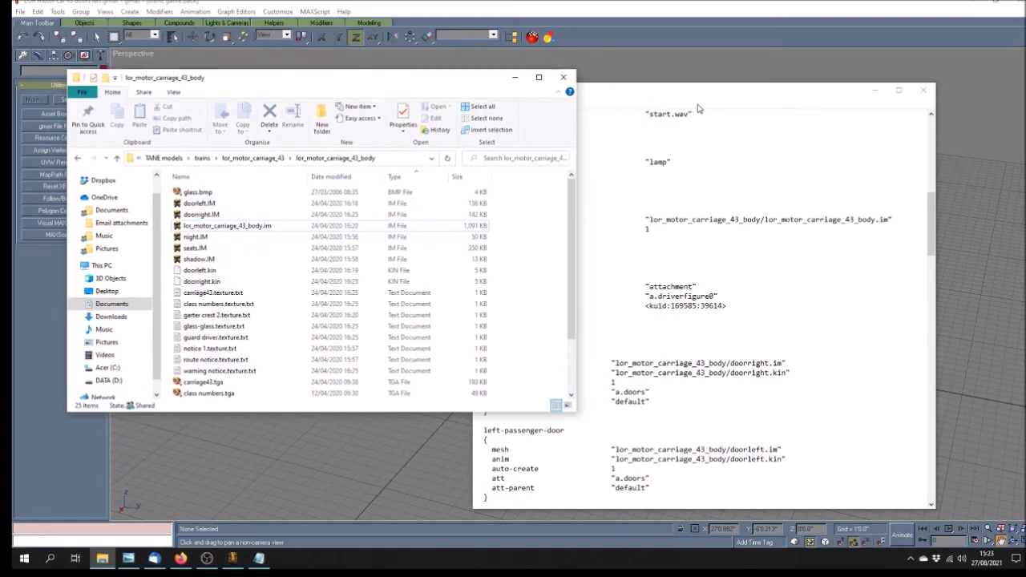
left_click(700, 104)
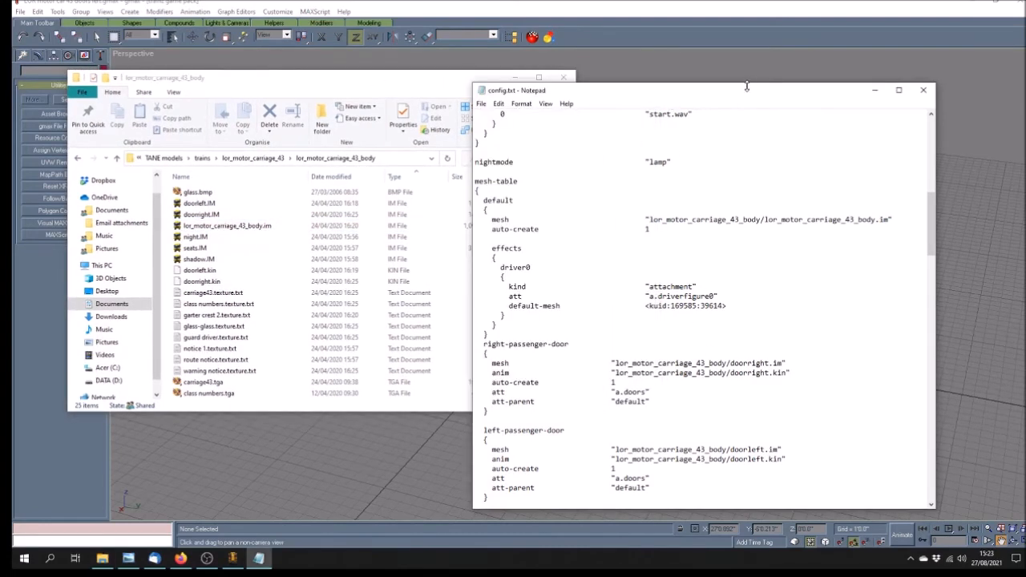
left_click_drag(620, 94, 687, 74)
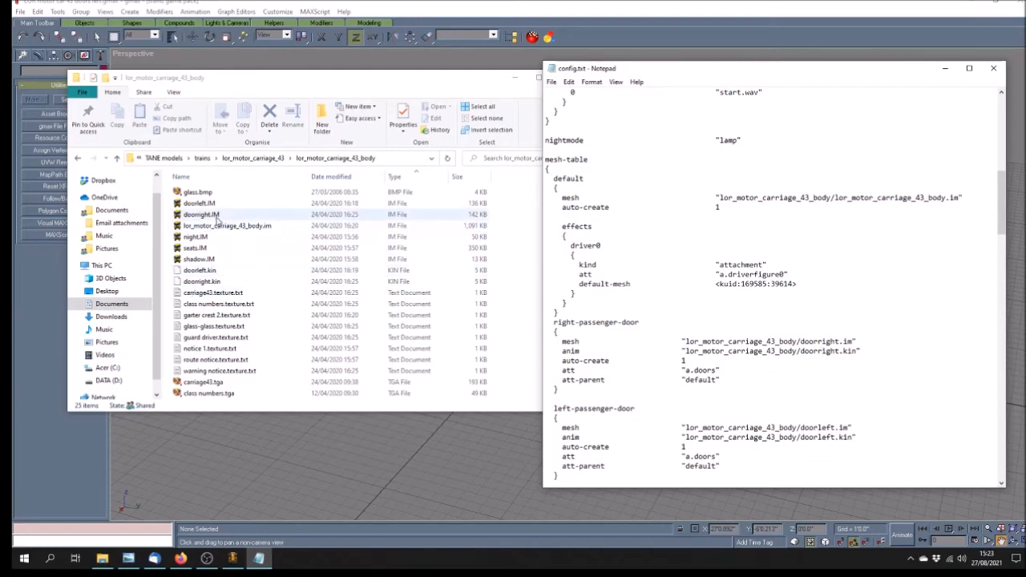
left_click(215, 215)
left_click(701, 352)
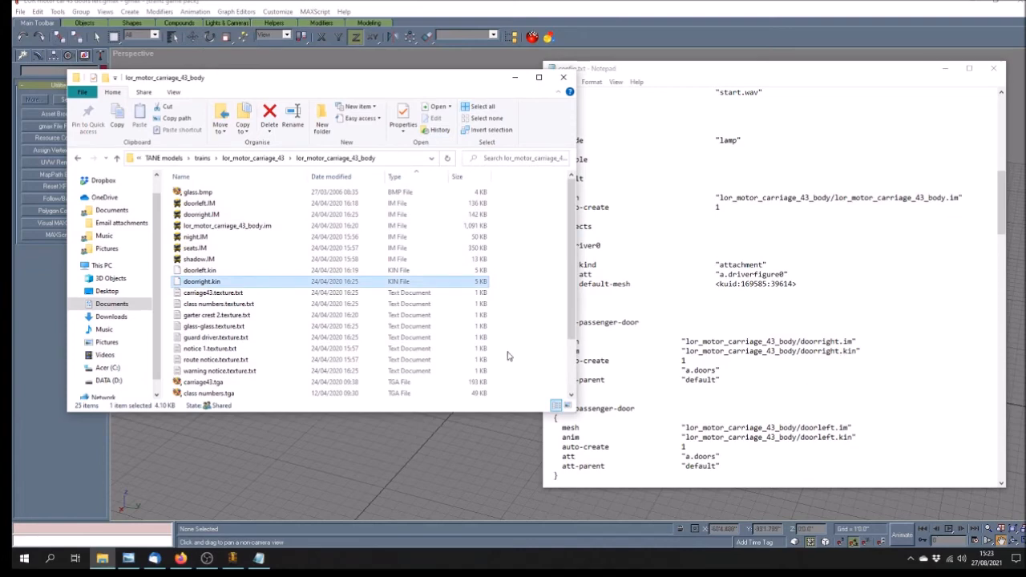
left_click(689, 319)
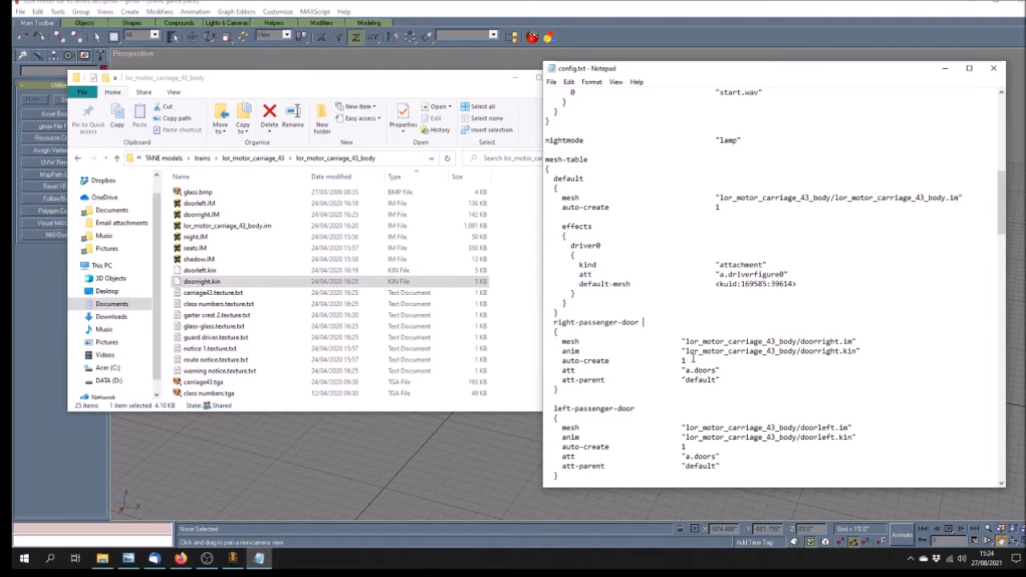
scroll(697, 358, "down", 3)
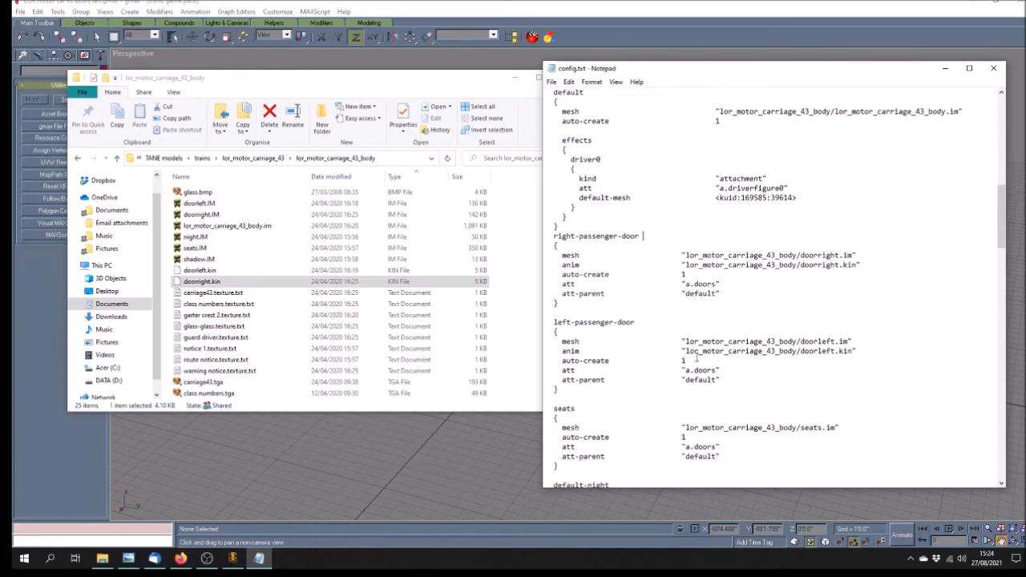
Return to gmax, select the main helper at the grid centre and activate Move to inspect its coordinates.
left_click(478, 10)
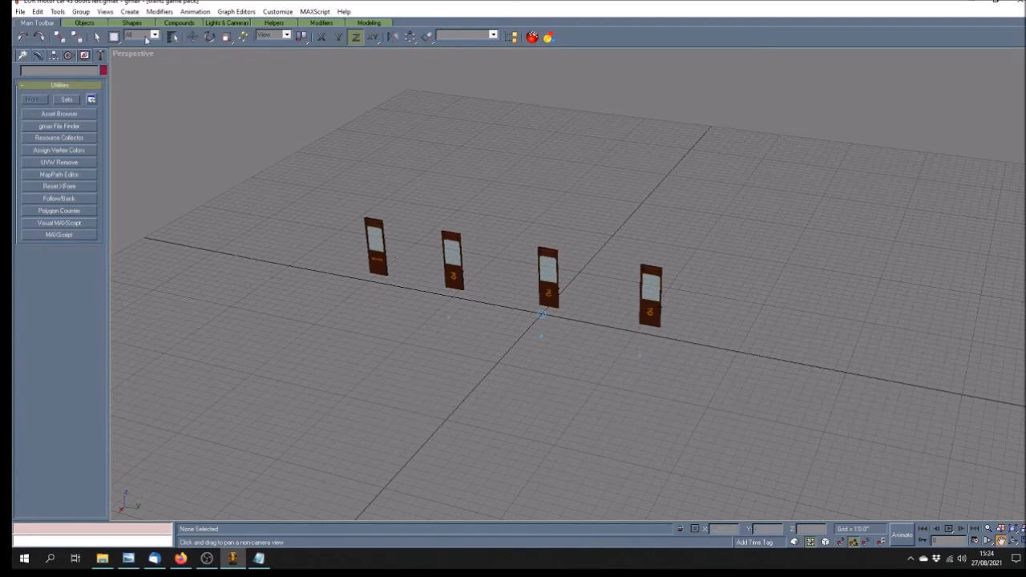
left_click(98, 37)
left_click(542, 316)
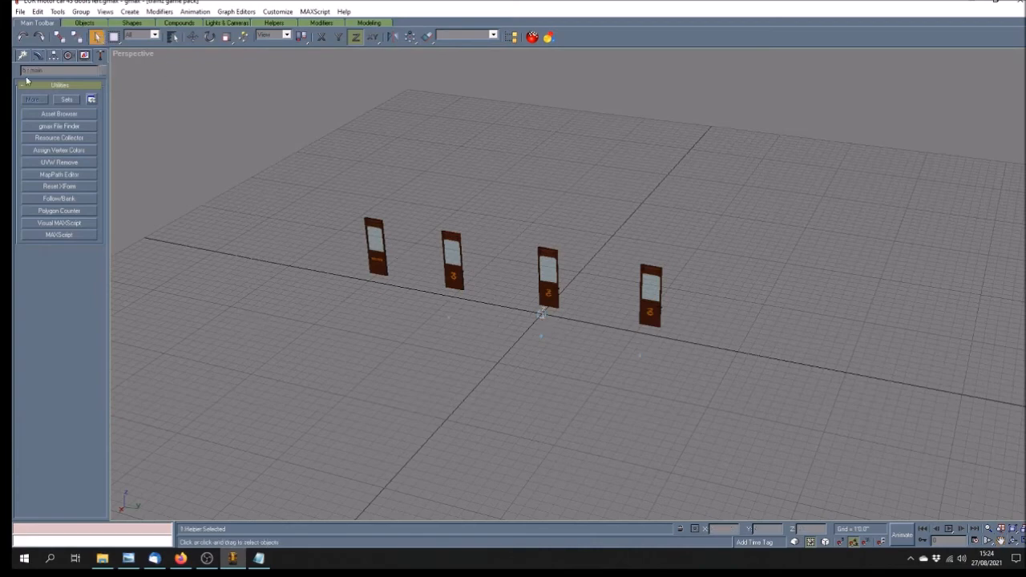
left_click(196, 38)
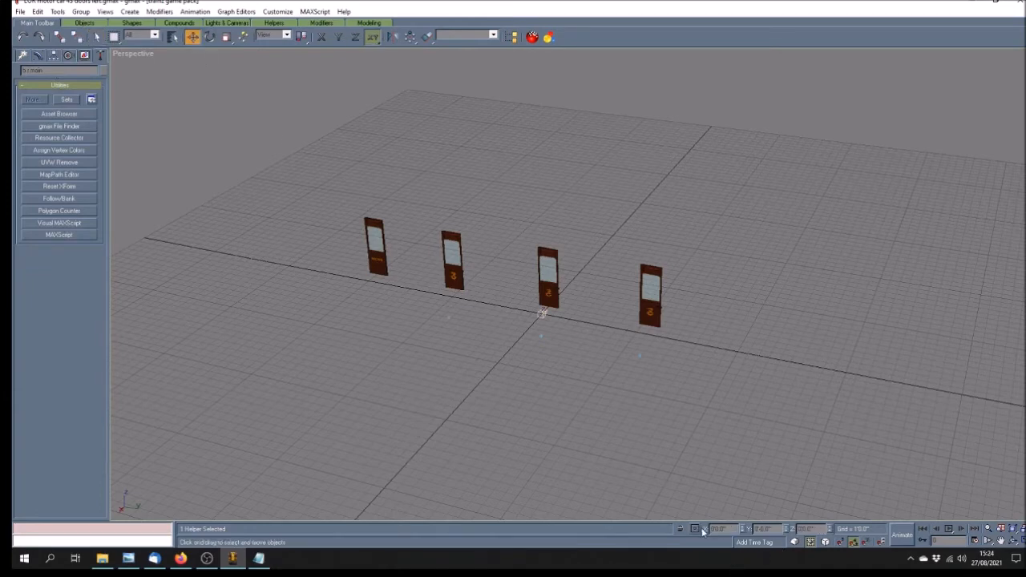
Deselect the main helper and open the carriage model file LOR motor car v2 3.gmax.
left_click(344, 273)
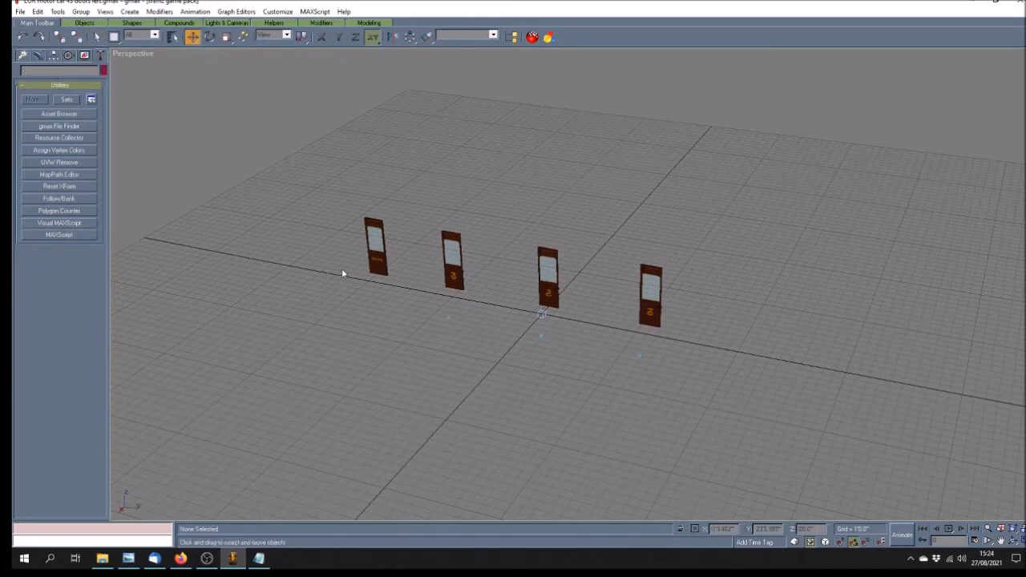
left_click(21, 12)
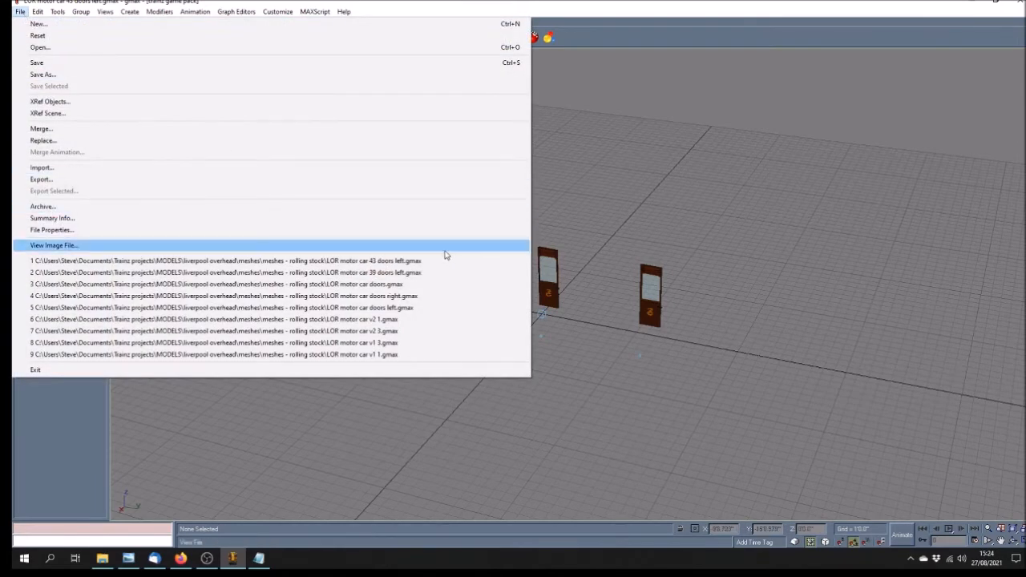
left_click(391, 330)
left_click(526, 310)
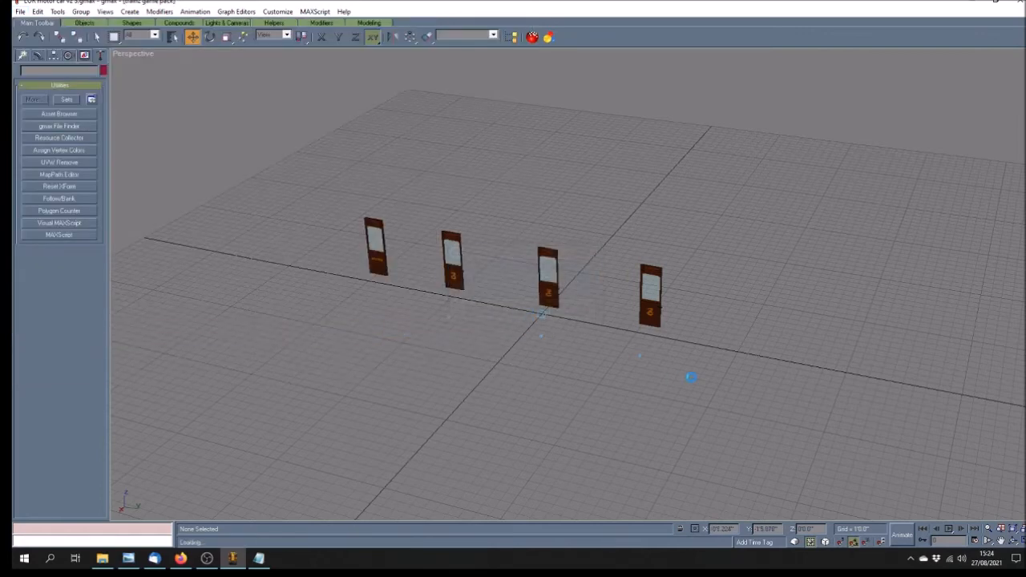
Show the whole carriage in a maximised Perspective view and select the a.doors helper beneath the middle of its underframe.
left_click(1013, 542)
mouse_move(697, 358)
left_mouse_down()
mouse_move(709, 352)
mouse_move(725, 386)
mouse_move(720, 412)
left_mouse_up()
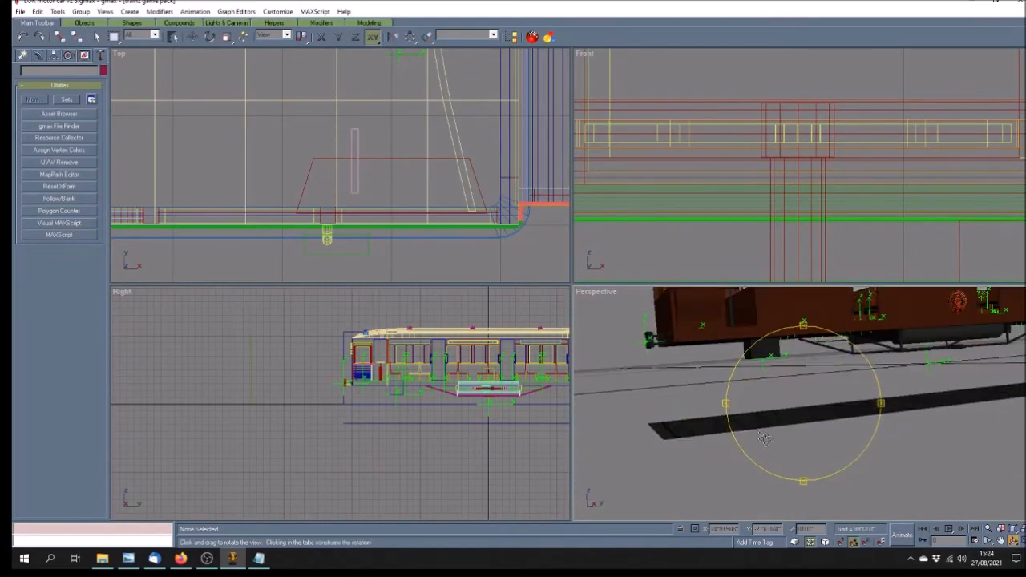
left_click(1013, 542)
left_click(1000, 542)
left_click_drag(642, 254, 339, 368)
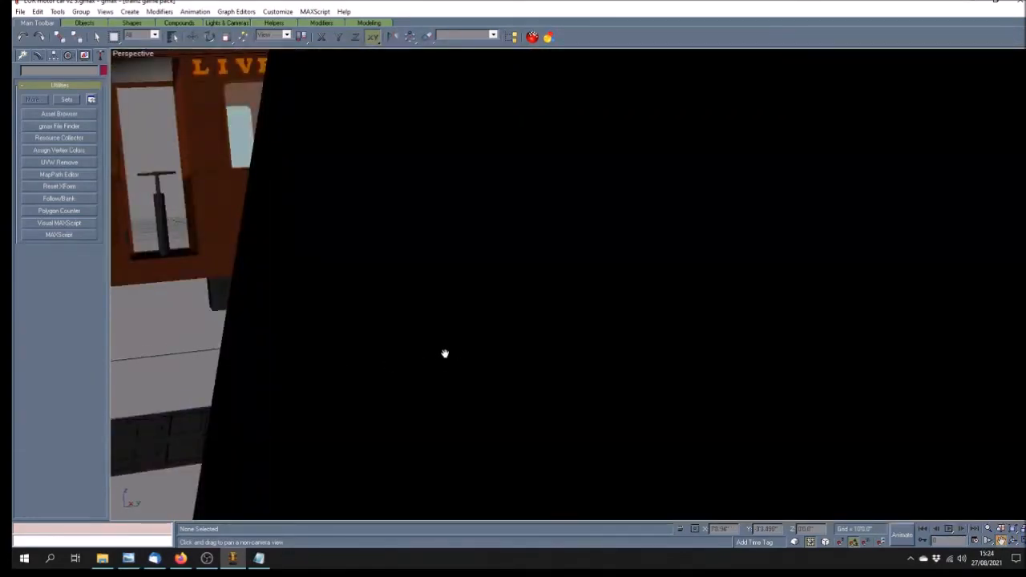
scroll(445, 353, "down", 2)
left_click_drag(520, 362, 495, 378)
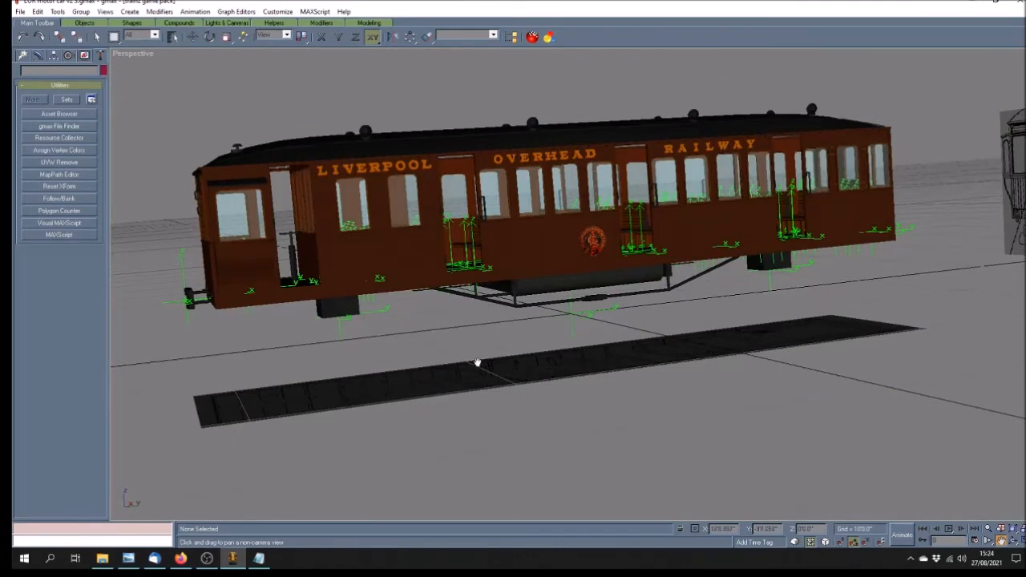
left_click(96, 37)
left_click(571, 328)
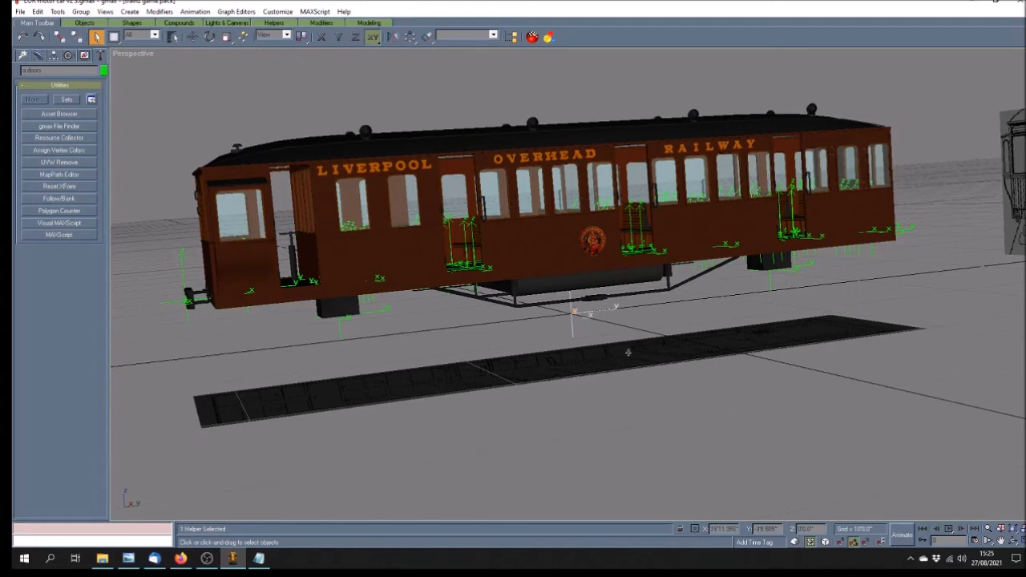
Bring the body folder and config.txt forward and examine the attachment settings of the right and left passenger-door entries in the mesh-table.
left_click(102, 558)
left_click(258, 559)
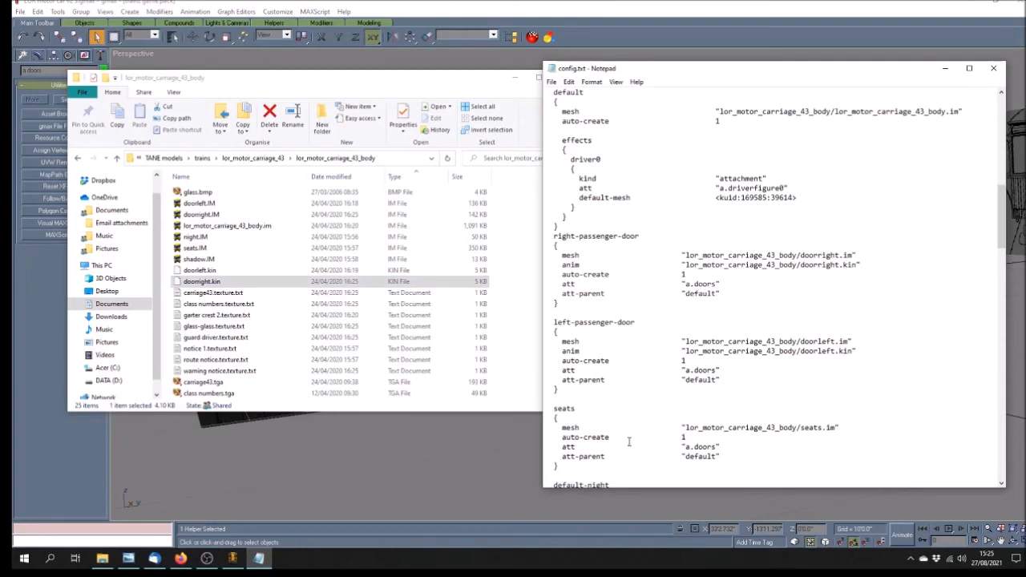
left_click(723, 237)
scroll(733, 236, "up", 2)
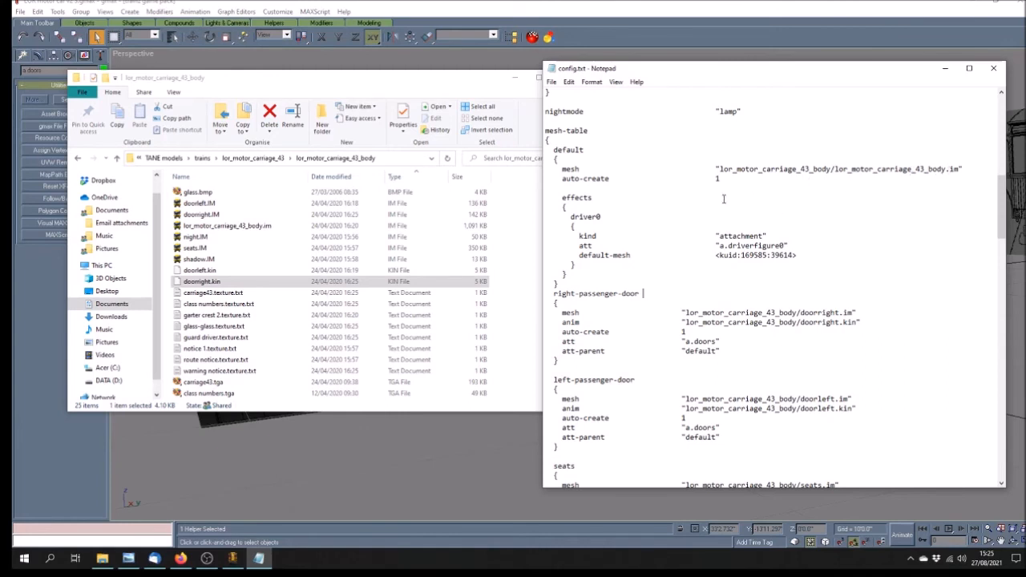
scroll(601, 257, "down", 4)
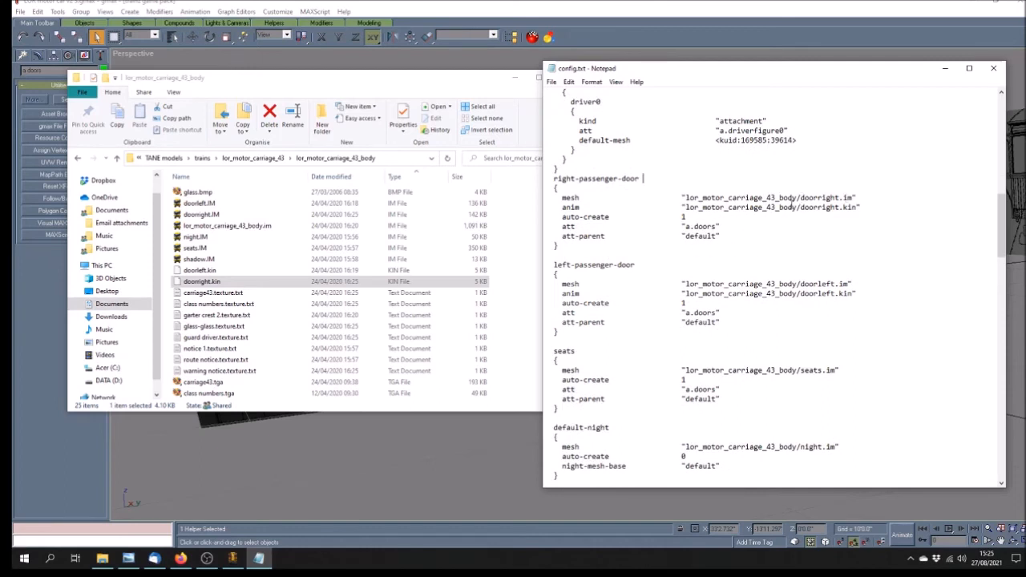
scroll(748, 262, "down", 2)
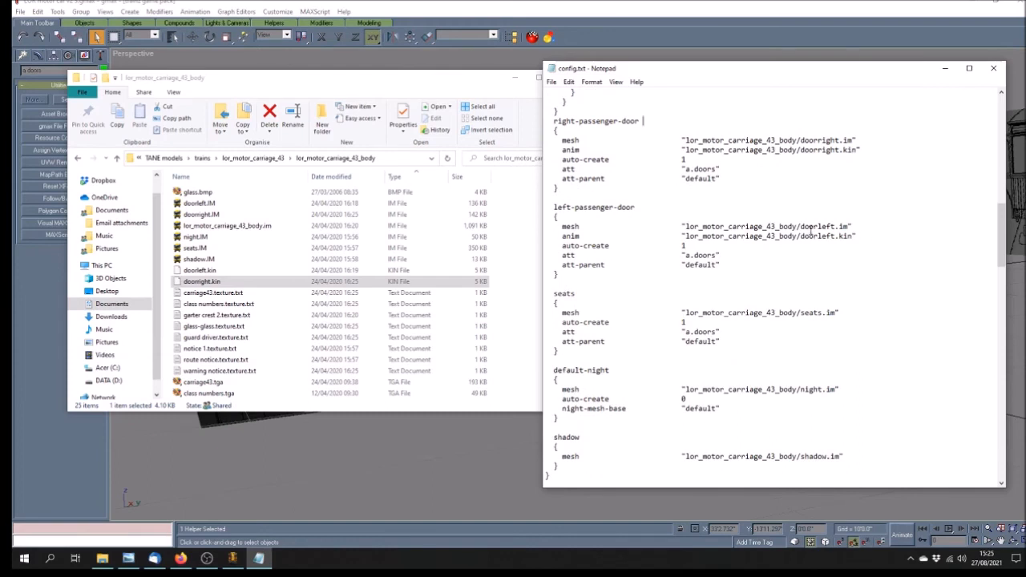
scroll(625, 266, "down", 3)
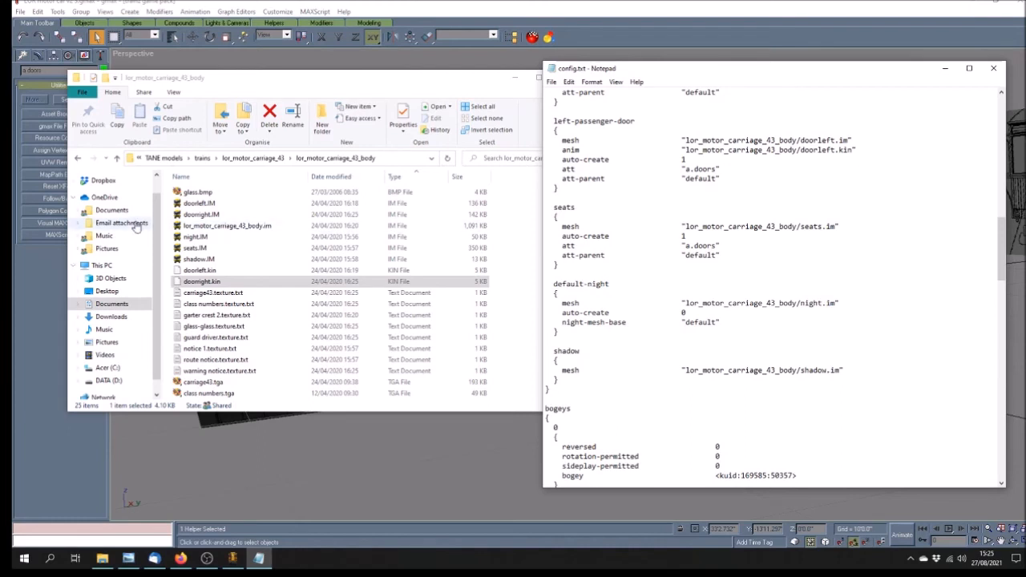
Select seats.IM in the body folder and compare it with the seats entry attached to a.doors in config.txt.
left_click(192, 254)
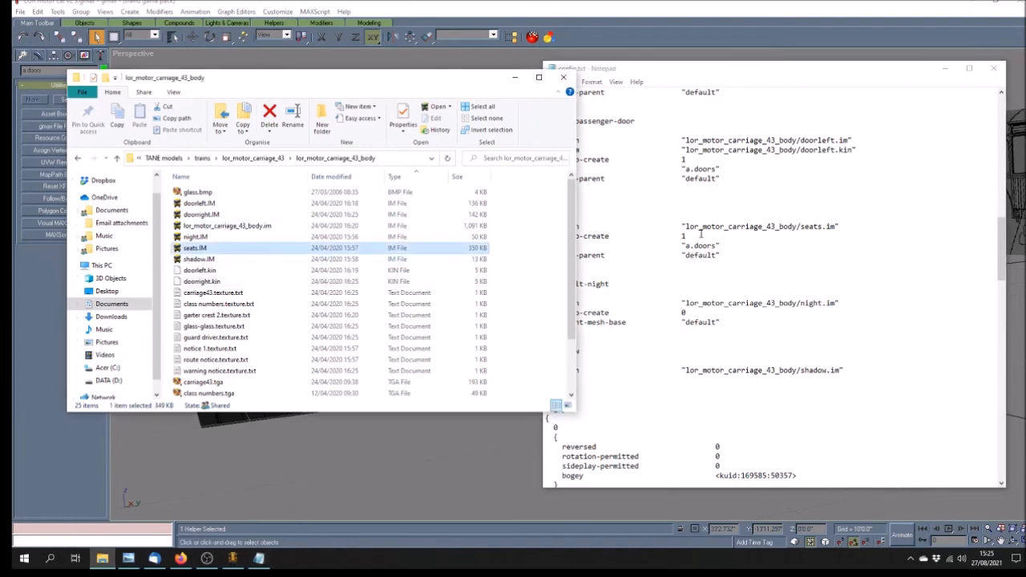
left_click(479, 228)
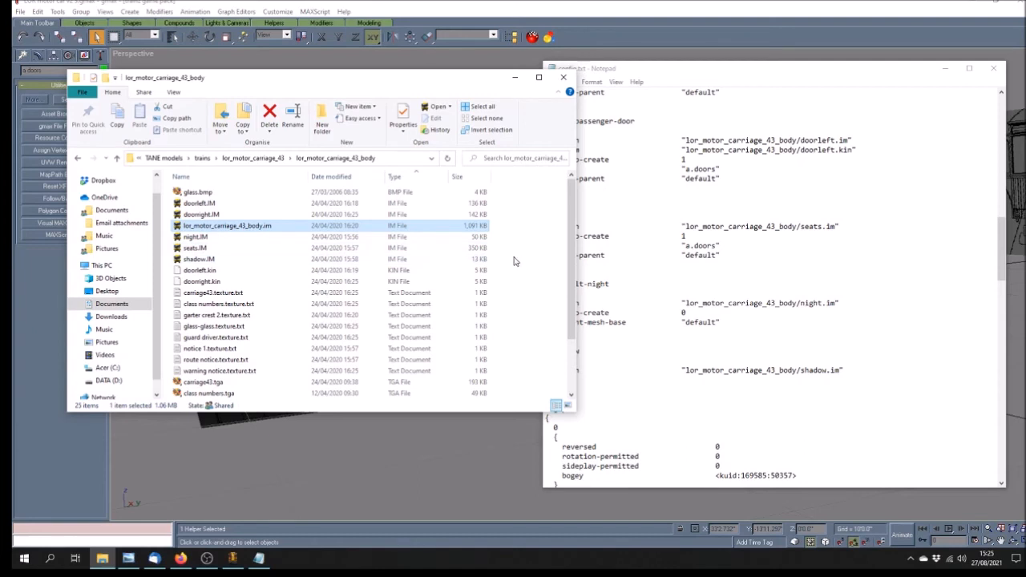
left_click(403, 250)
left_click(780, 263)
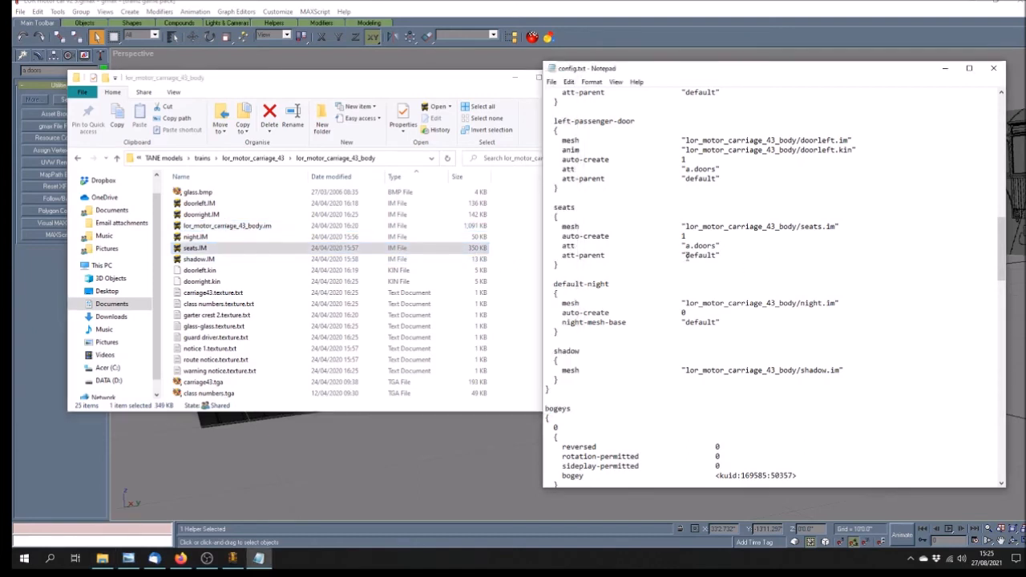
Examine the default-night, shadow, bogeys, passenger queue and door sound sections of config.txt.
scroll(687, 256, "down", 1)
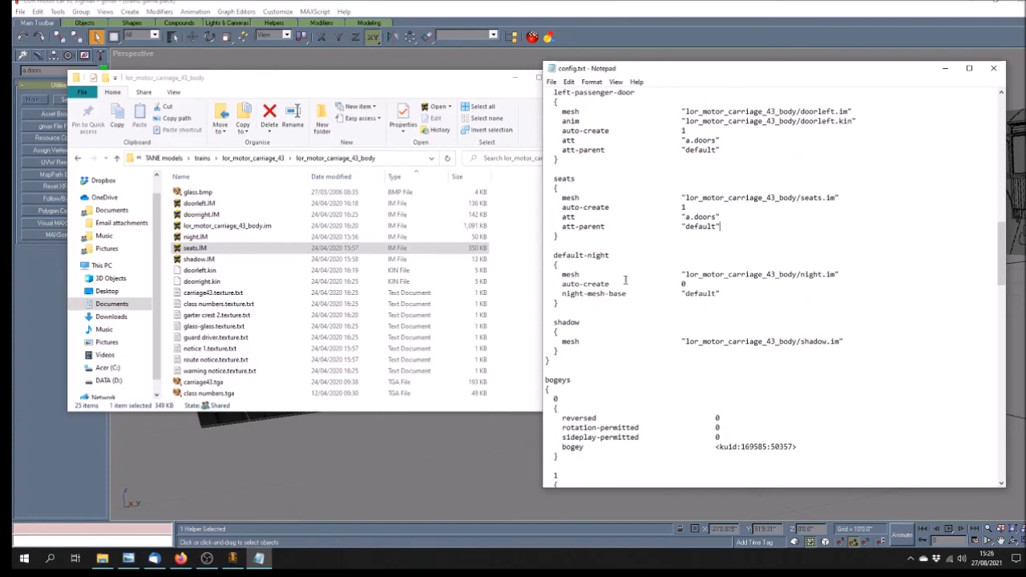
scroll(654, 256, "down", 2)
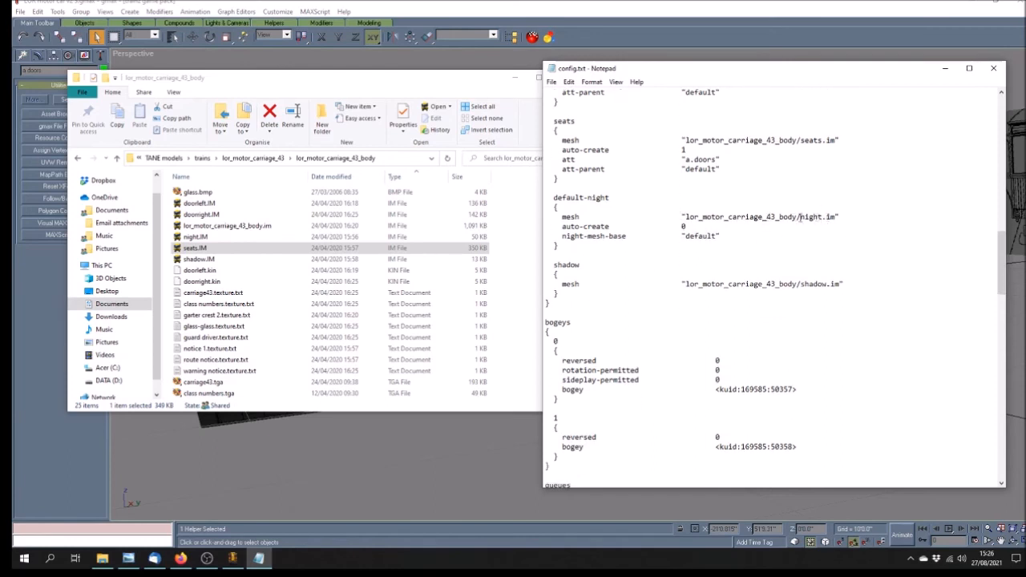
scroll(690, 278, "down", 5)
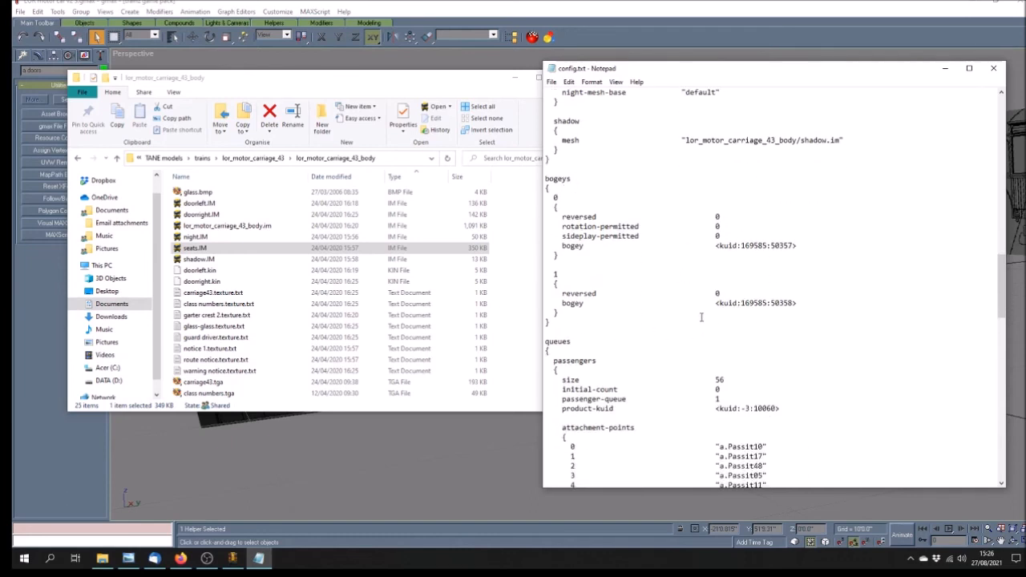
scroll(704, 317, "down", 10)
scroll(716, 339, "up", 11)
scroll(716, 340, "up", 9)
scroll(665, 306, "down", 16)
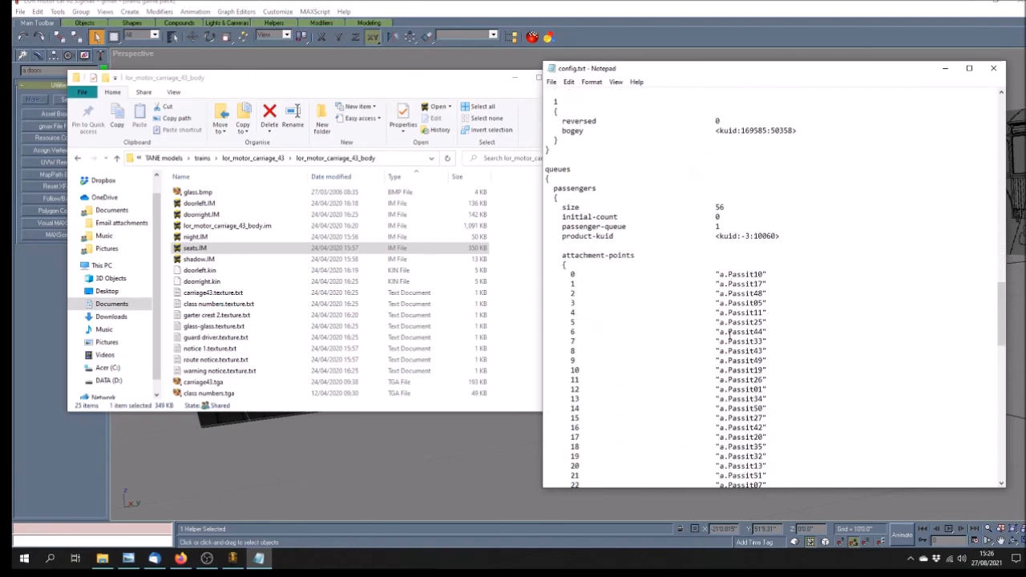
scroll(731, 338, "down", 16)
scroll(728, 334, "down", 2)
scroll(729, 334, "up", 20)
scroll(729, 334, "up", 20)
scroll(729, 334, "up", 7)
scroll(728, 334, "up", 1)
scroll(728, 334, "down", 9)
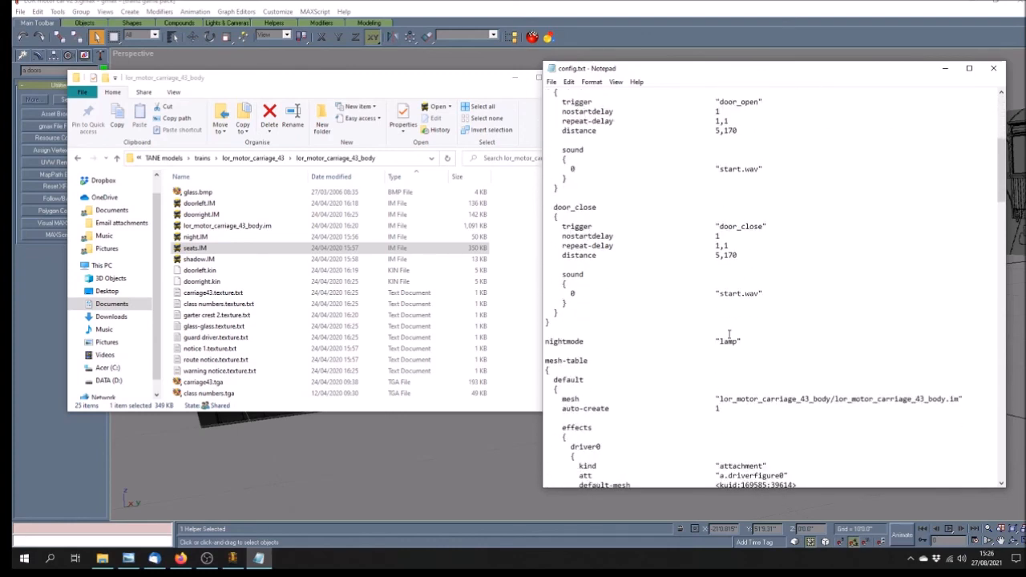
Return to gmax, view the carriage from its other side and deselect the a.doors helper.
left_click(440, 14)
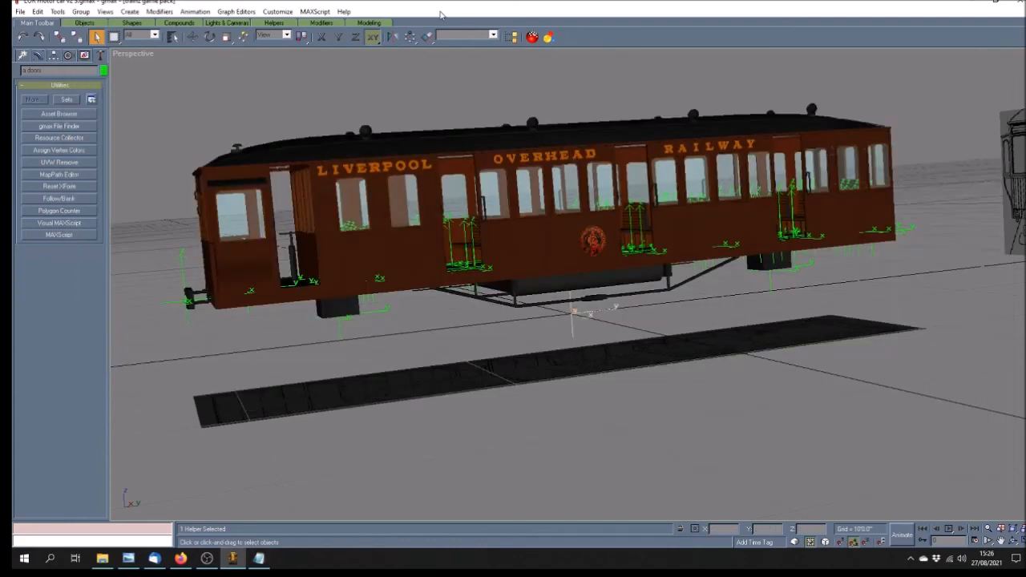
left_click(1013, 542)
left_click_drag(610, 358, 572, 360)
mouse_move(389, 265)
left_mouse_down()
mouse_move(385, 253)
mouse_move(545, 295)
mouse_move(572, 285)
mouse_move(530, 311)
mouse_move(586, 308)
left_mouse_up()
scroll(573, 285, "down", 4)
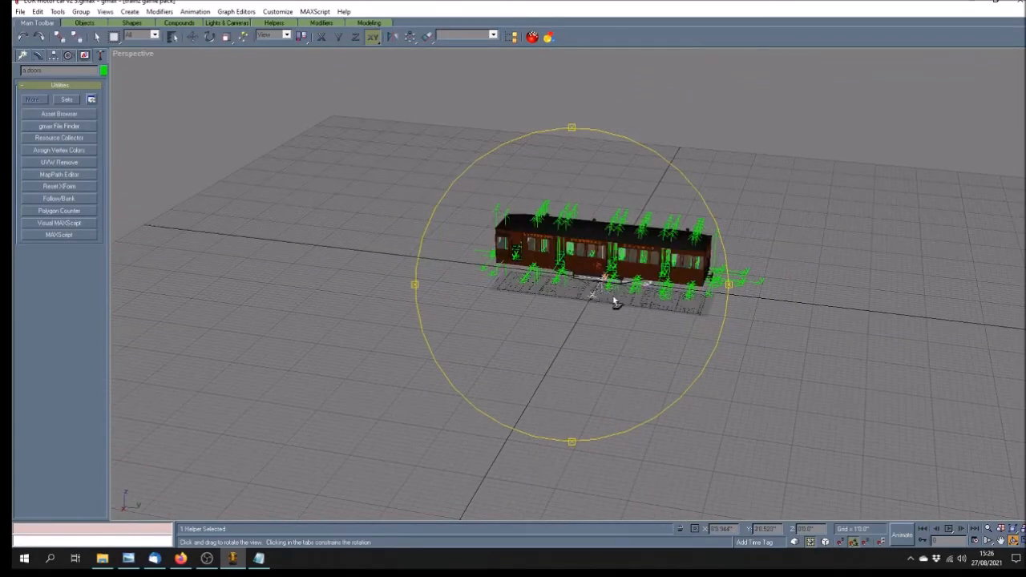
scroll(615, 301, "up", 3)
left_click(97, 37)
left_click(390, 225)
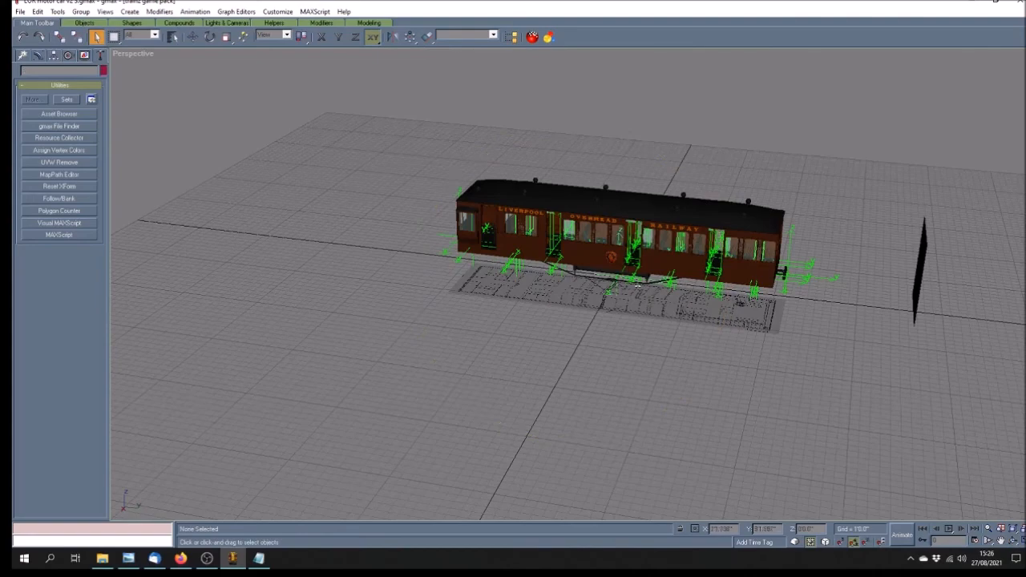
Inspect the carriage's door openings, seats and cab end up close alongside the reference drawings.
left_click(1013, 541)
mouse_move(607, 352)
left_mouse_down()
mouse_move(677, 352)
mouse_move(559, 346)
left_mouse_up()
mouse_move(647, 351)
left_mouse_down()
mouse_move(601, 352)
mouse_move(633, 367)
mouse_move(580, 378)
mouse_move(638, 357)
mouse_move(579, 360)
mouse_move(630, 378)
mouse_move(546, 381)
left_mouse_up()
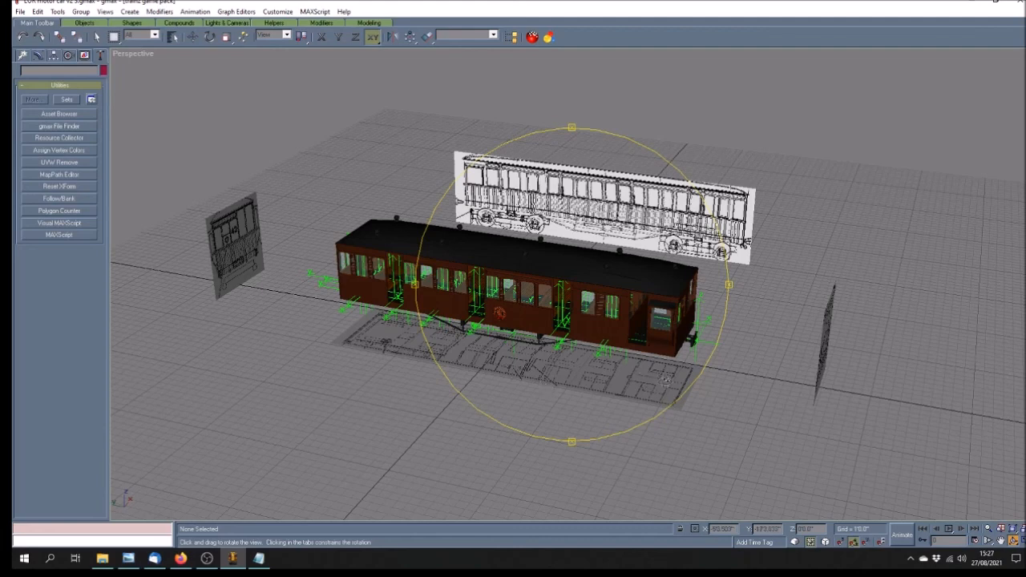
left_click(1000, 541)
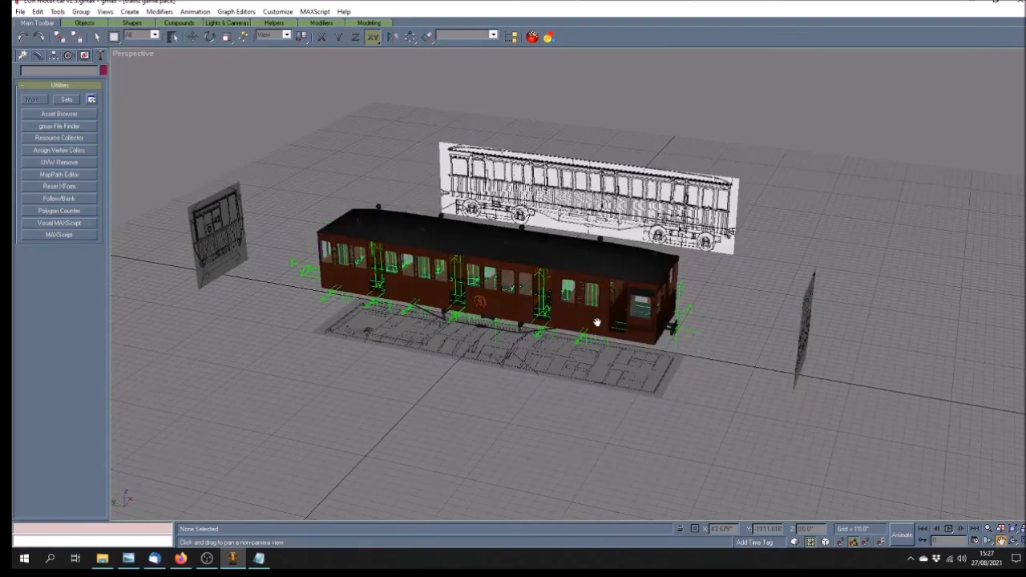
scroll(613, 330, "up", 3)
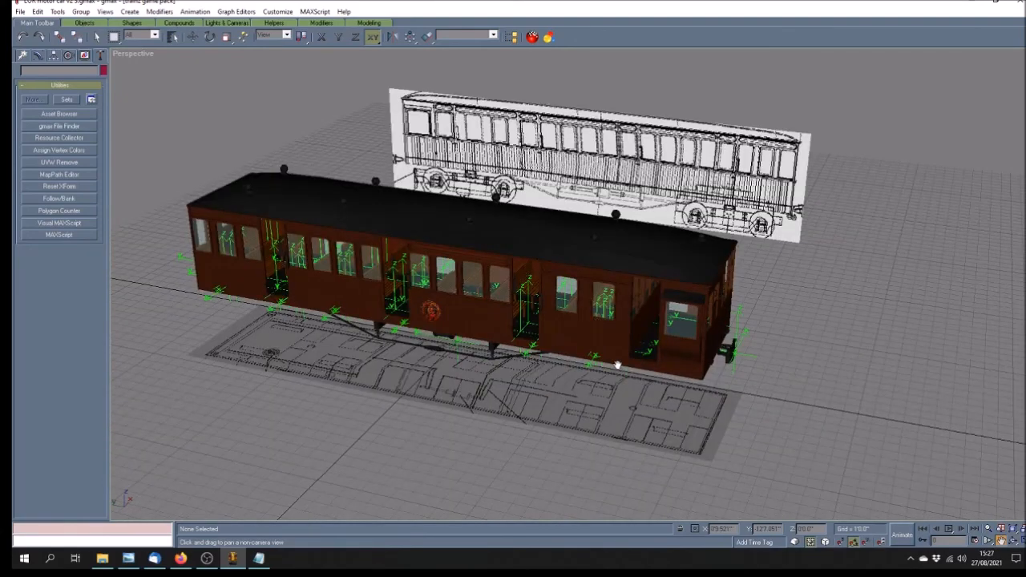
scroll(616, 366, "up", 2)
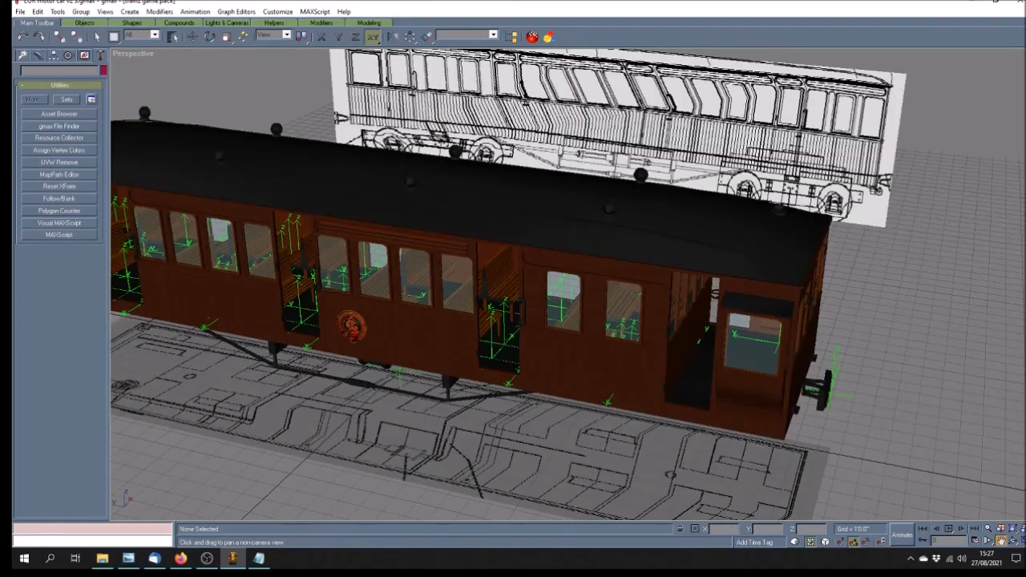
View the whole carriage among its surrounding reference drawings and save the model file.
key("ctrl+r")
key("F3")
mouse_move(623, 378)
left_mouse_down()
mouse_move(654, 373)
mouse_move(617, 331)
left_mouse_up()
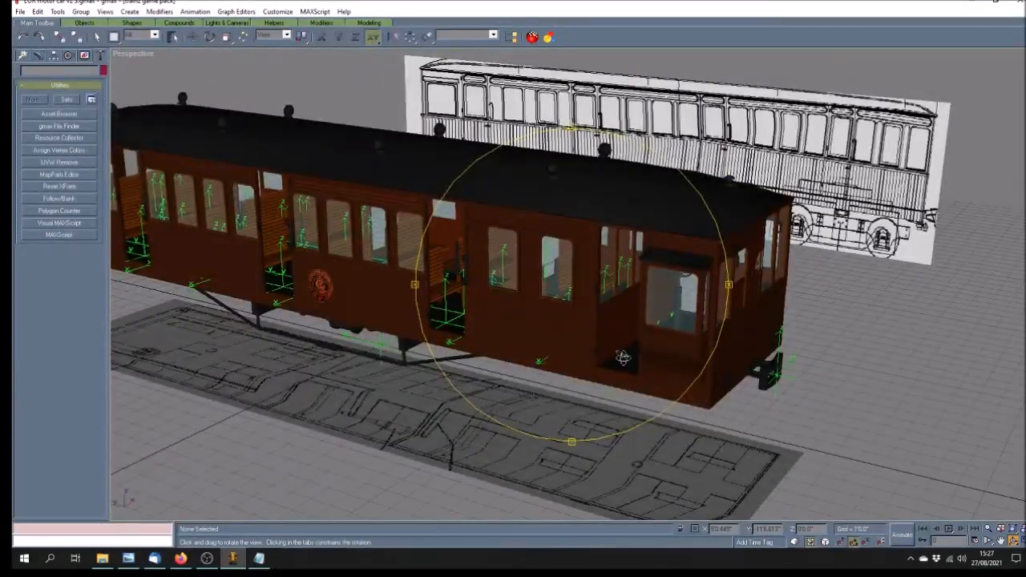
scroll(622, 358, "down", 5)
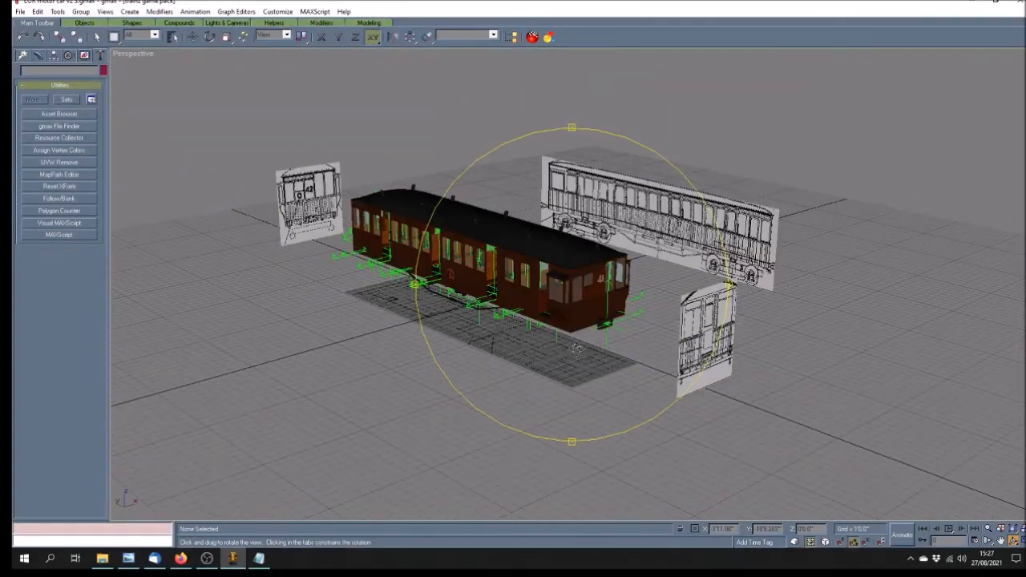
left_click_drag(584, 356, 599, 358)
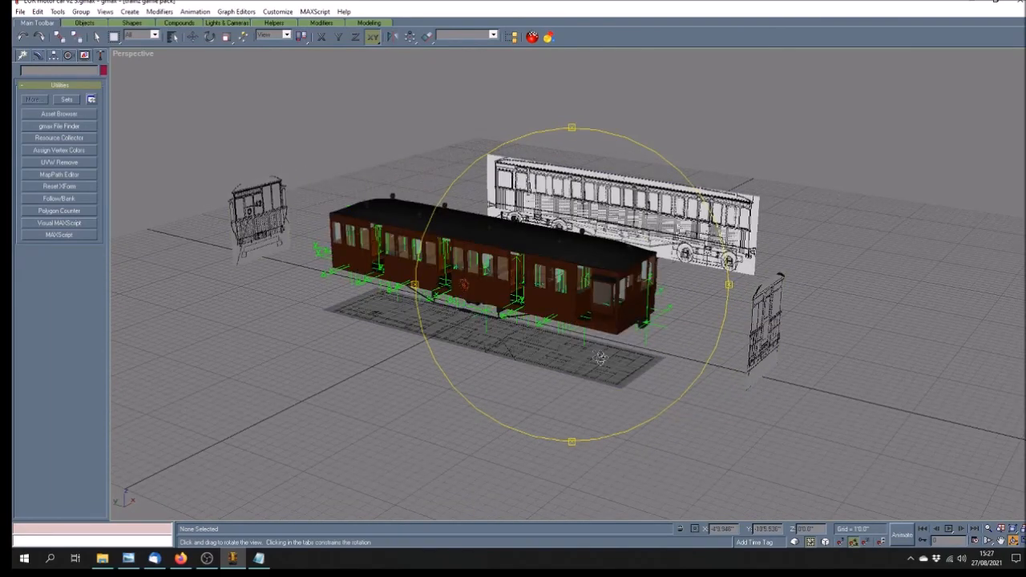
key("ctrl+s")
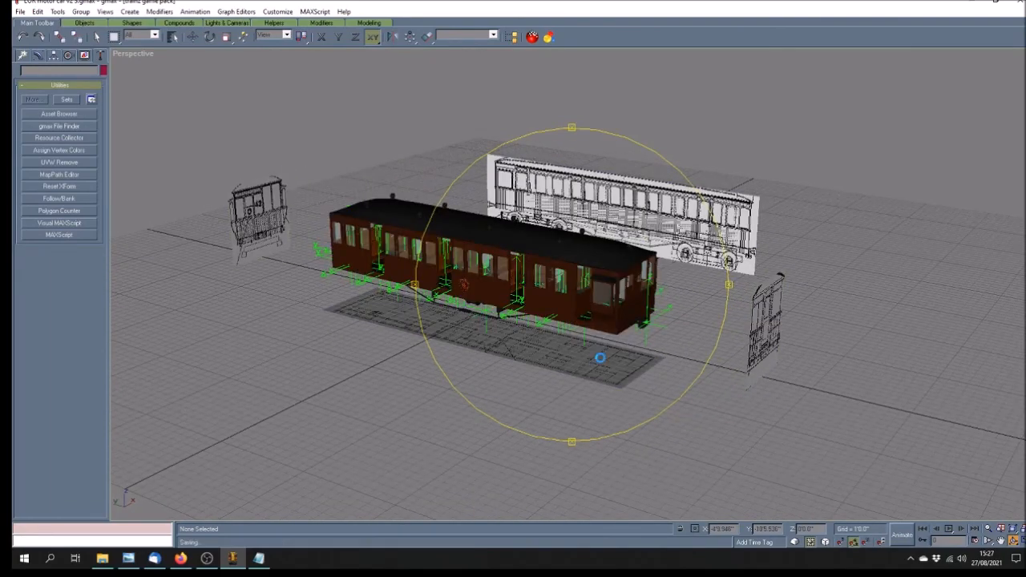